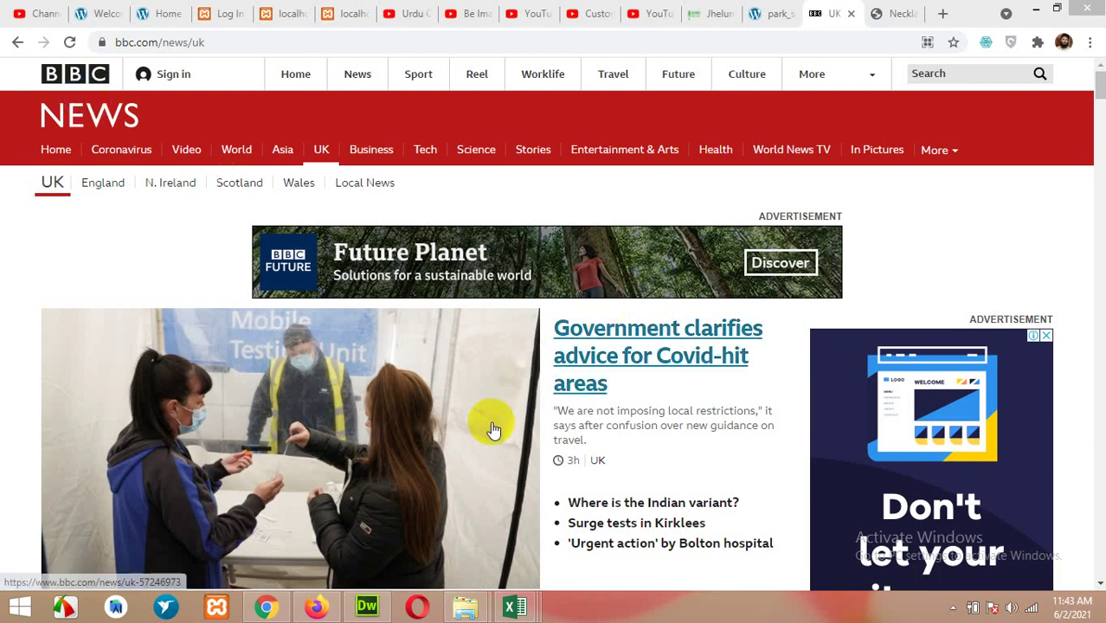
Show the WordPress site's list of all posts in Firefox, and return to the BBC page in Chrome
click(317, 607)
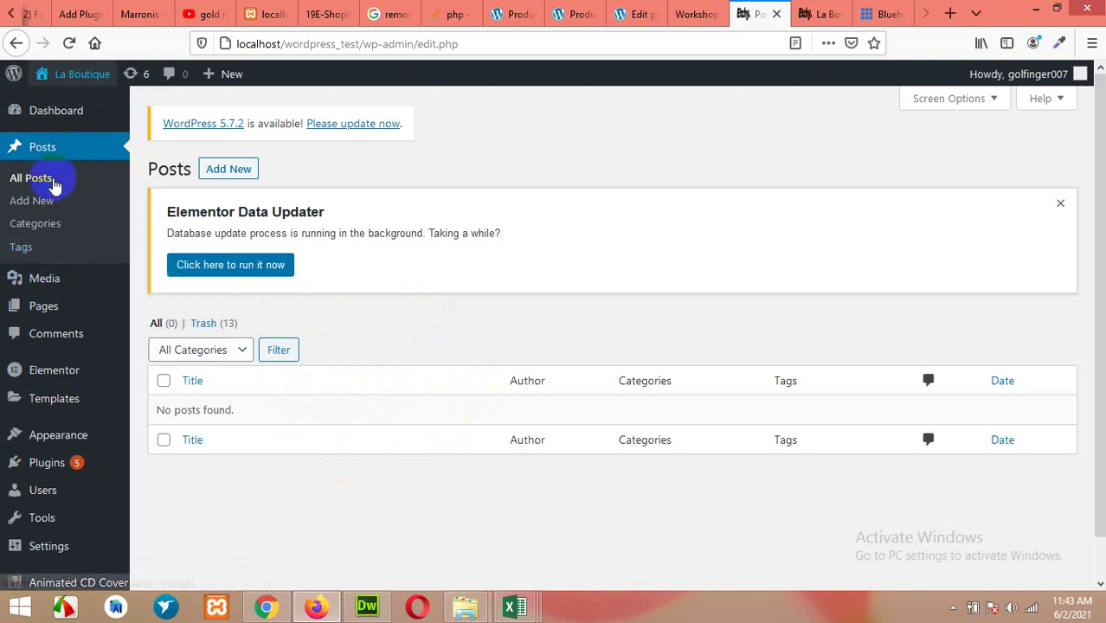
click(32, 182)
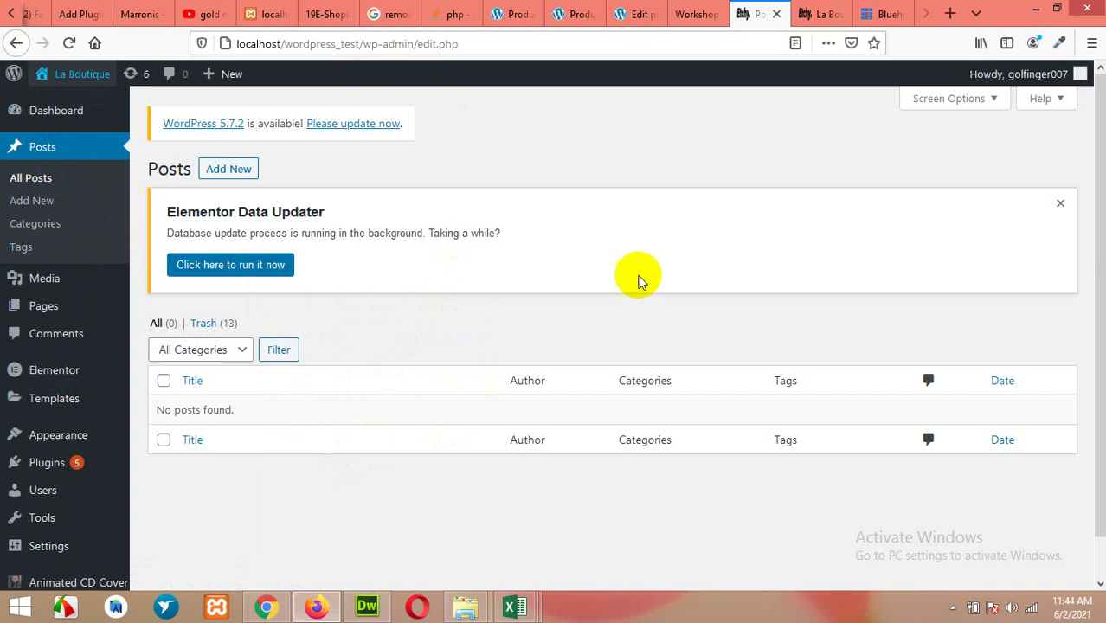
click(275, 611)
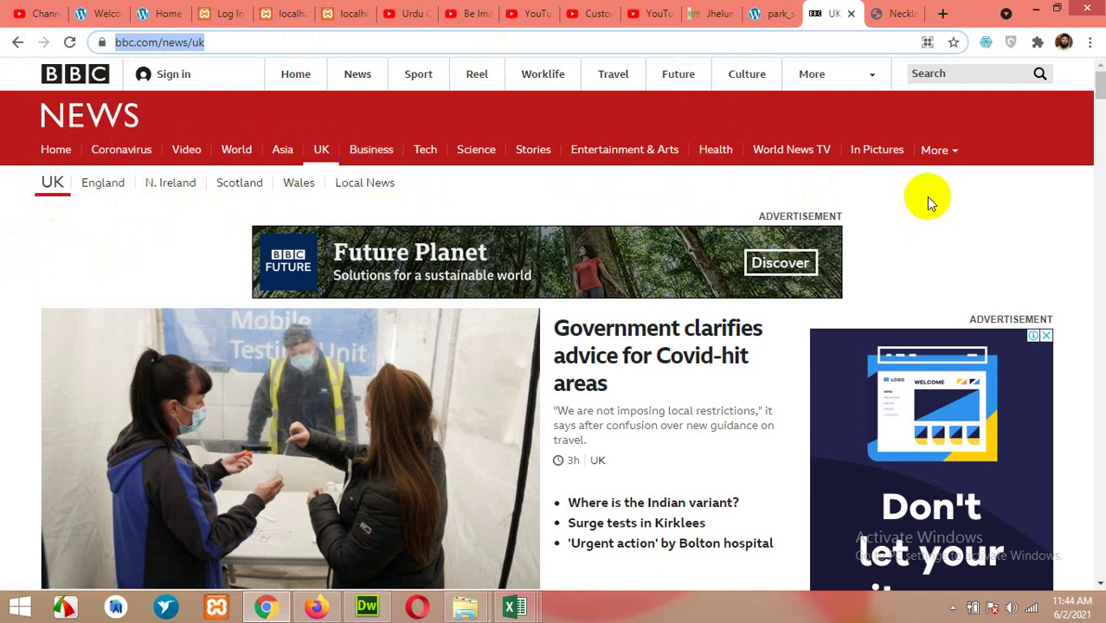
Open Chrome's extensions page and go from there to the Chrome Web Store
click(1090, 45)
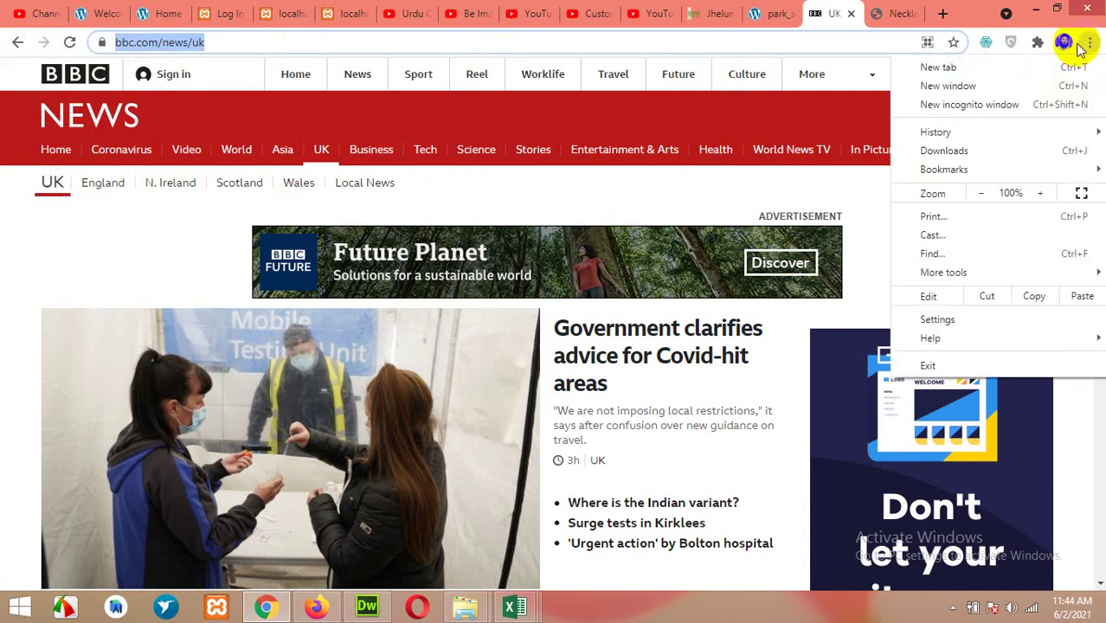
mouse_move(933, 272)
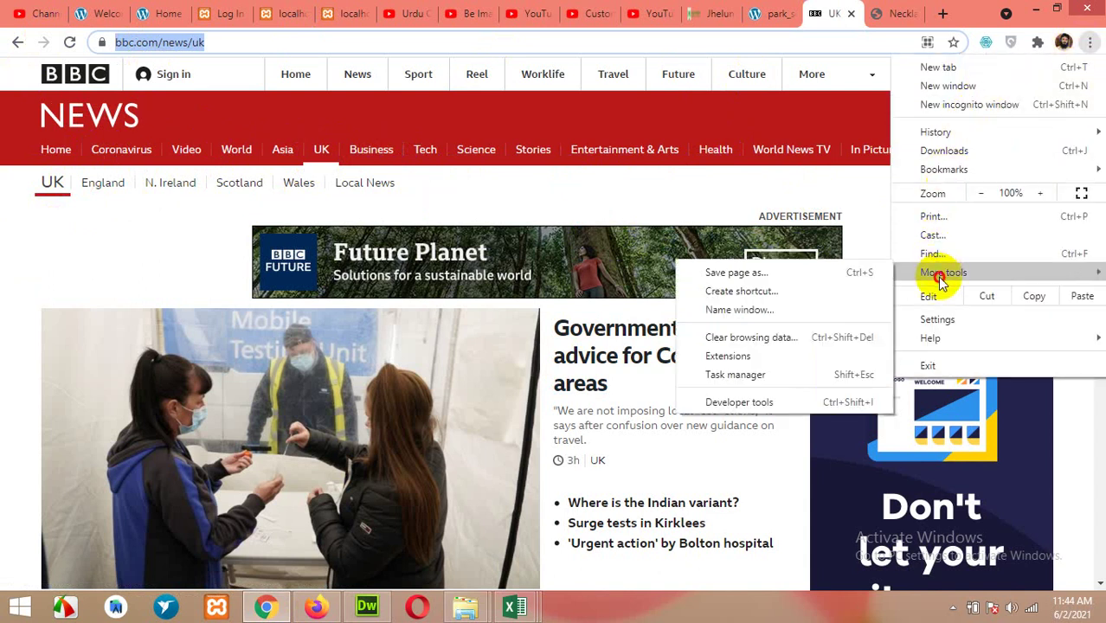
click(735, 354)
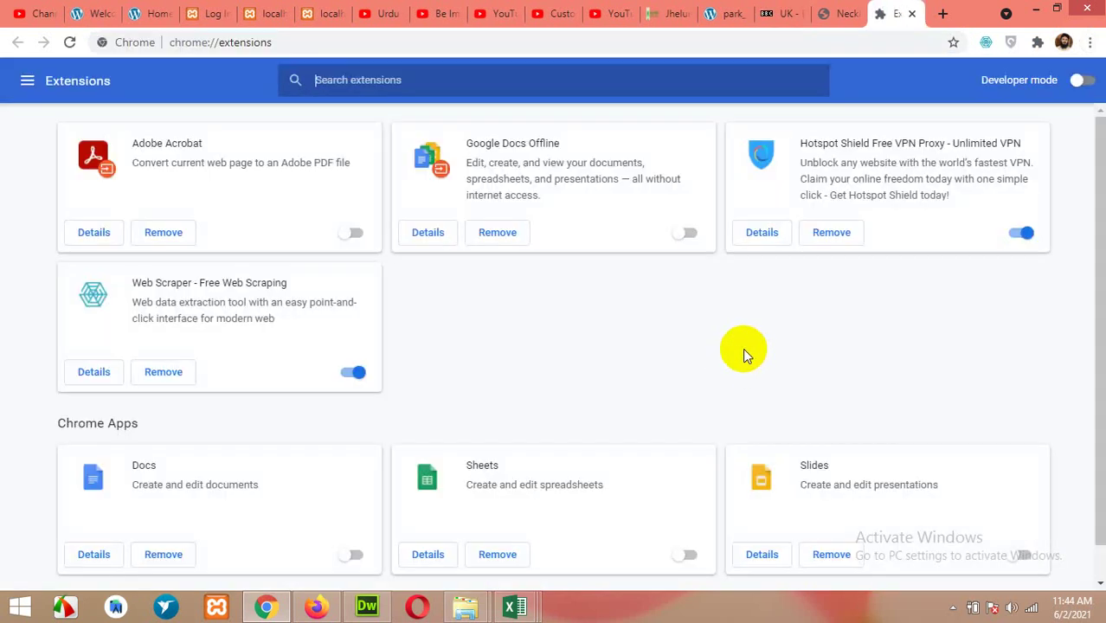
click(26, 81)
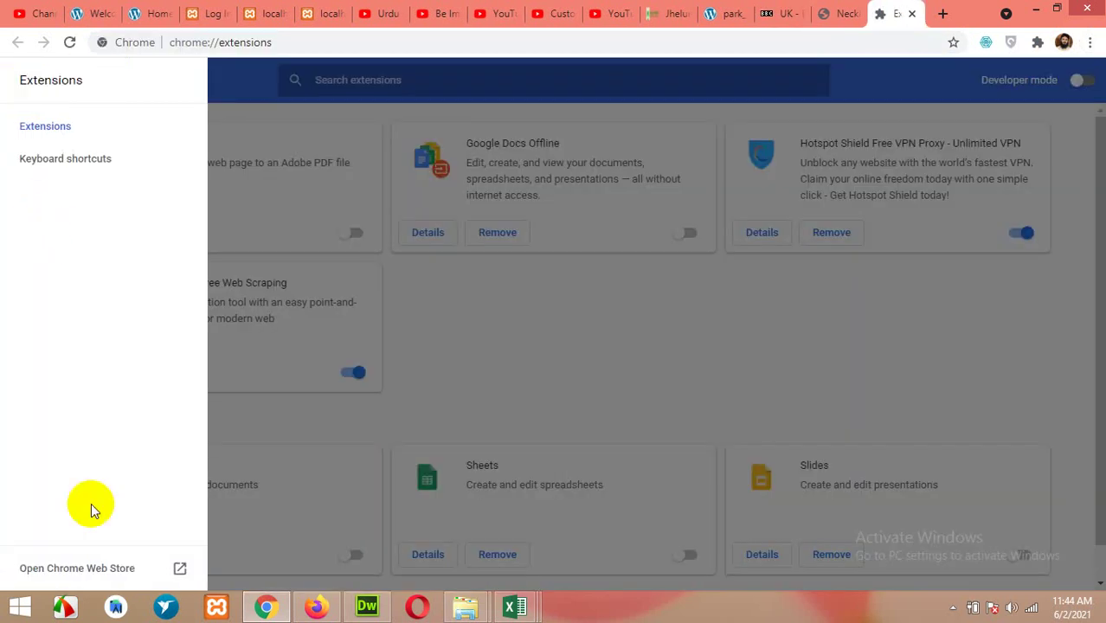
click(87, 567)
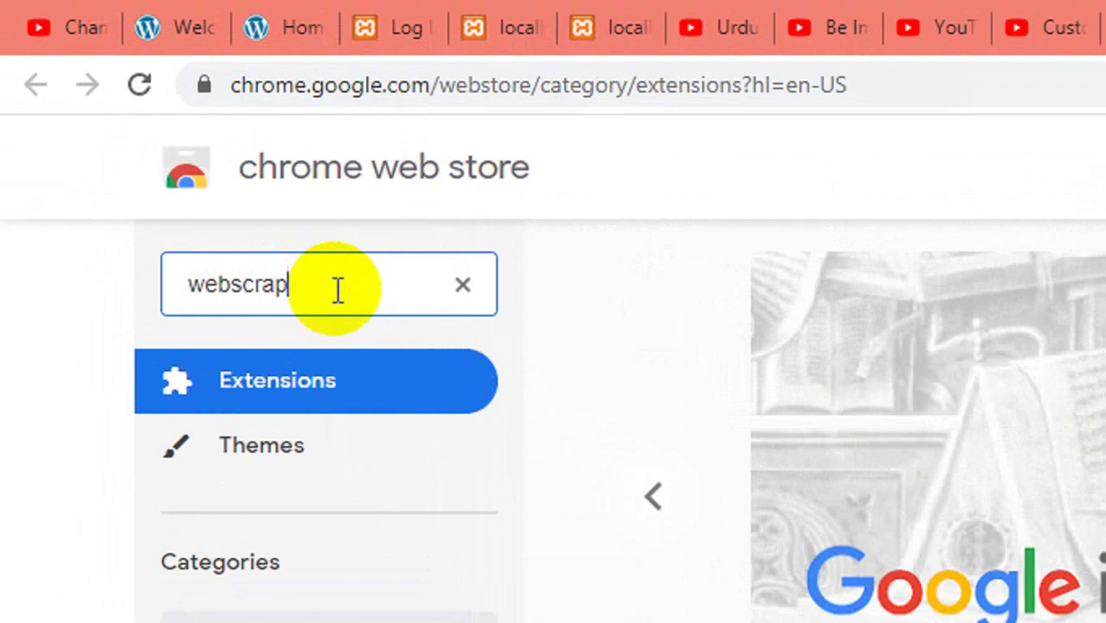
Search the Chrome Web Store for webscraper.io and open the Web Scraper - Free Web Scraping extension's page
key(BackSpace)
text(.io)
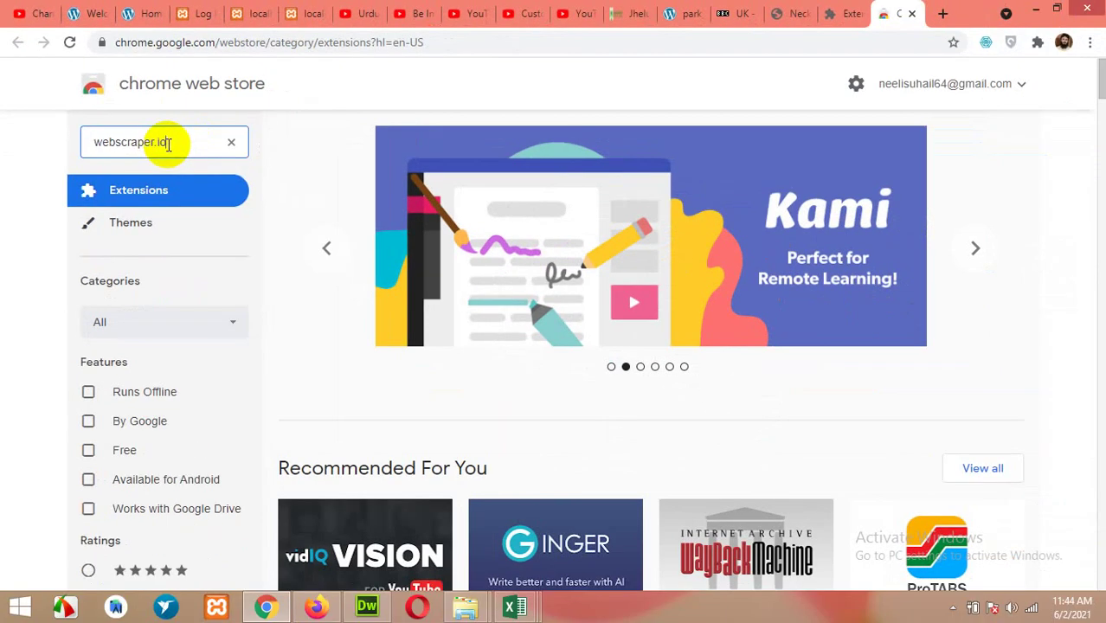
key(Return)
click(411, 257)
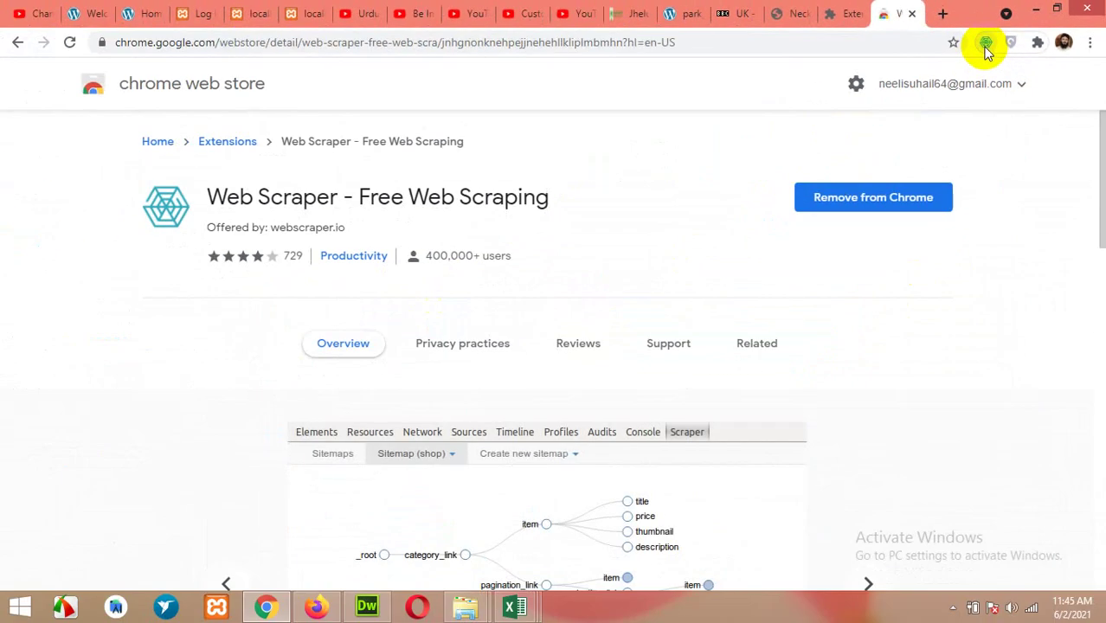
Close the web store and extensions pages and return to the BBC UK news page
click(913, 14)
click(914, 15)
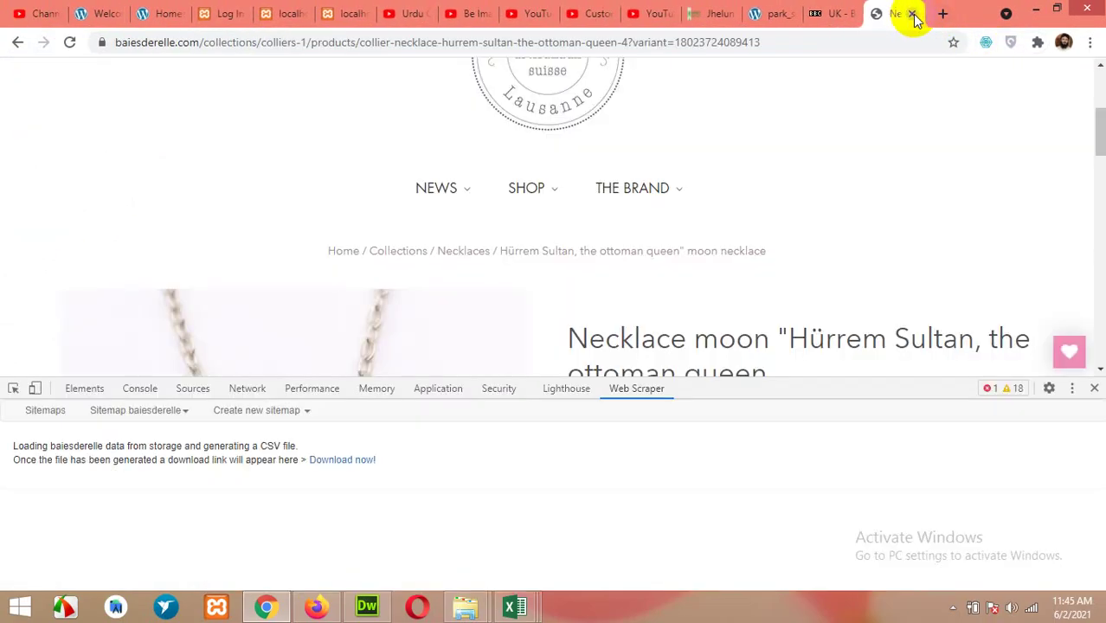
click(831, 14)
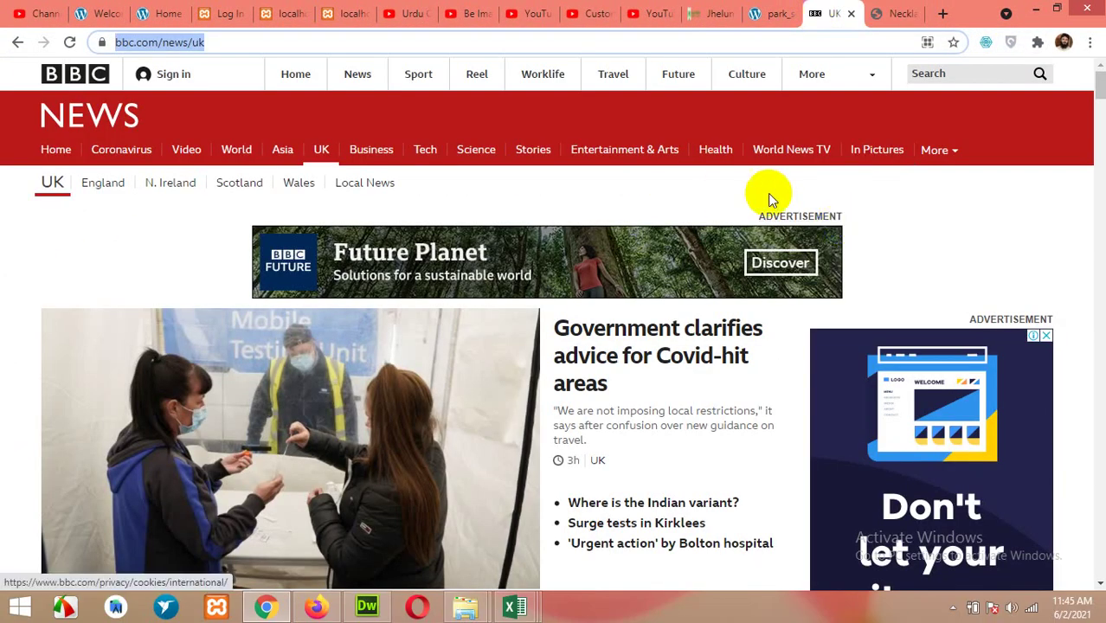
Inspect the BBC UK news page with Chrome's developer tools
right_click(18, 215)
click(86, 430)
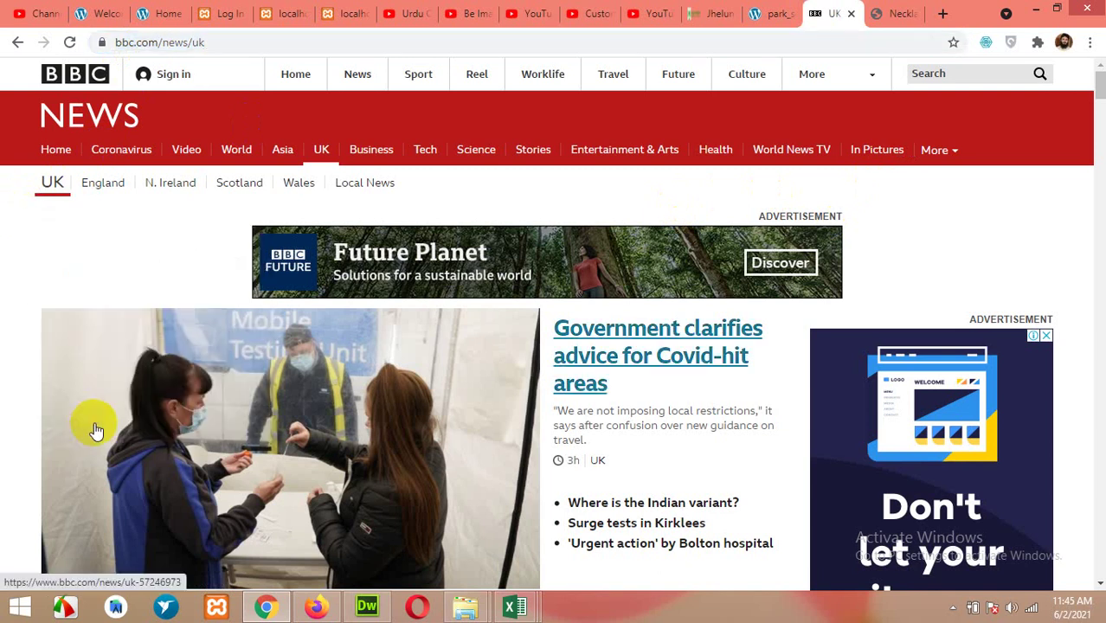
click(297, 460)
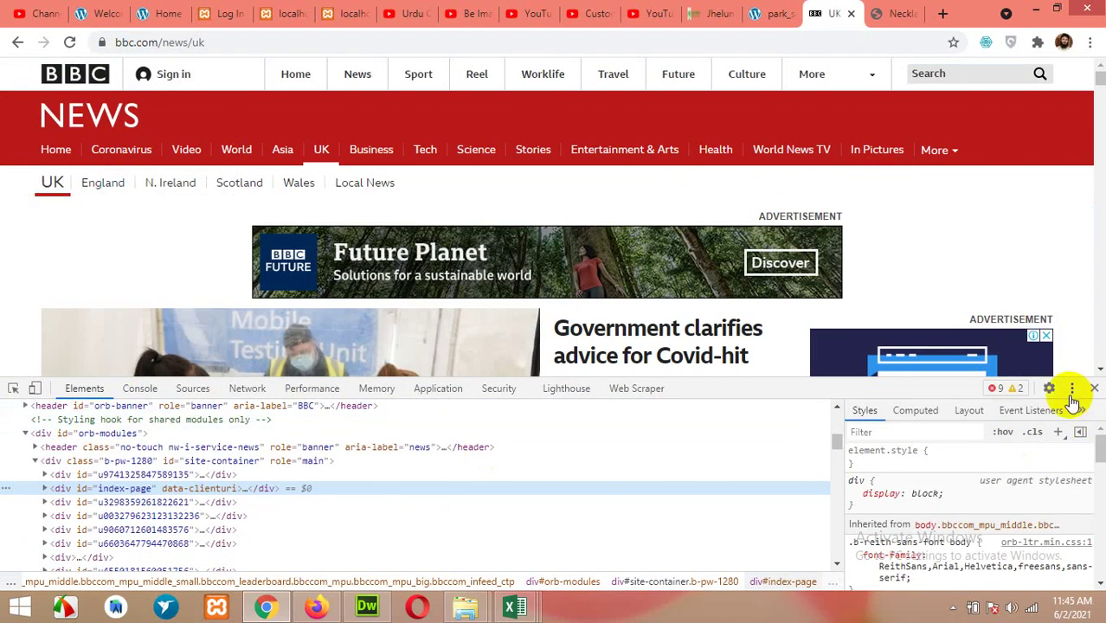
Dock the developer tools beside the page, and restore them to their position below it
click(1073, 390)
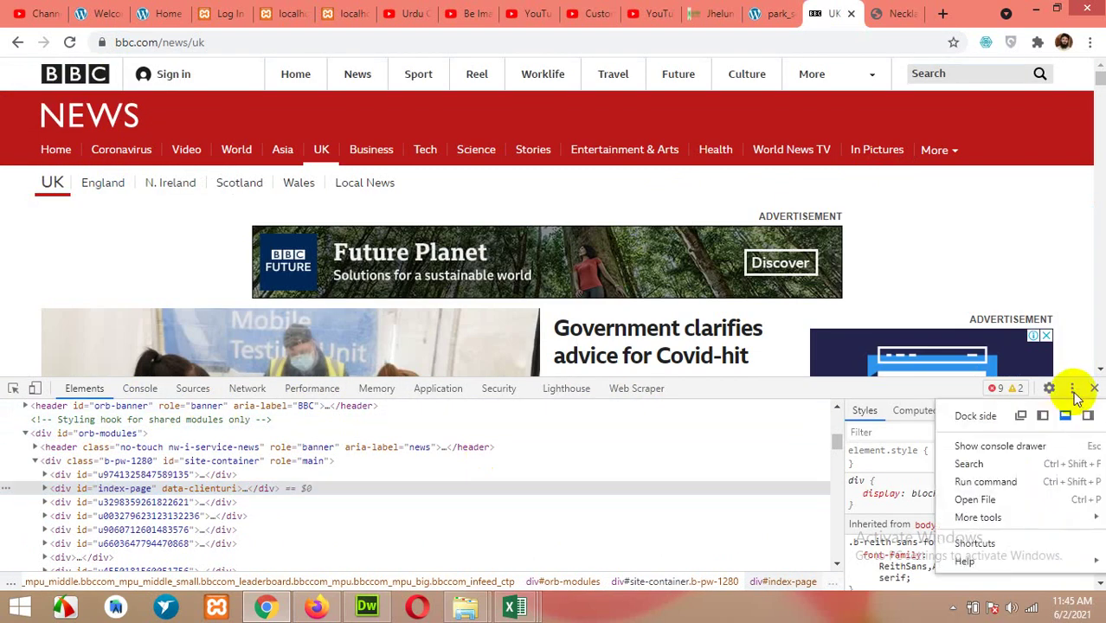
click(1089, 418)
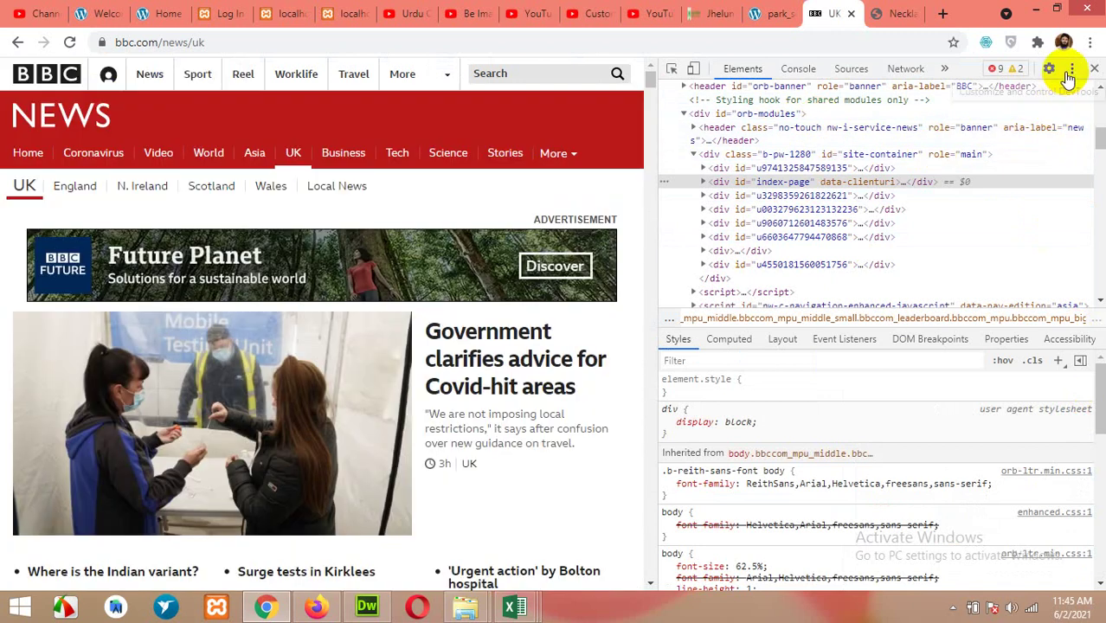
click(1072, 71)
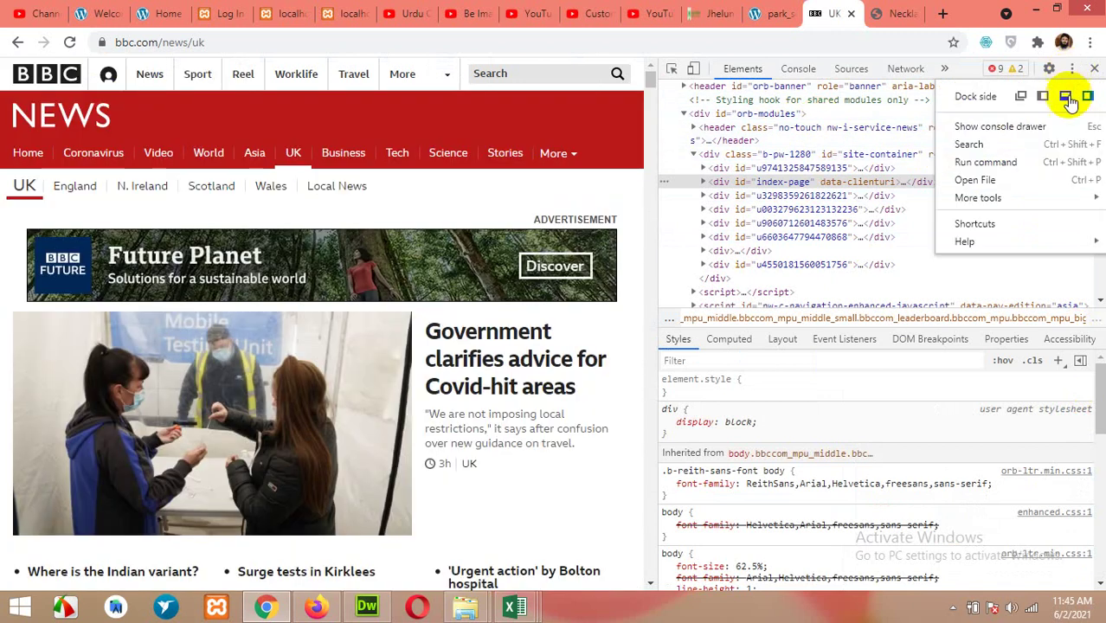
click(1067, 98)
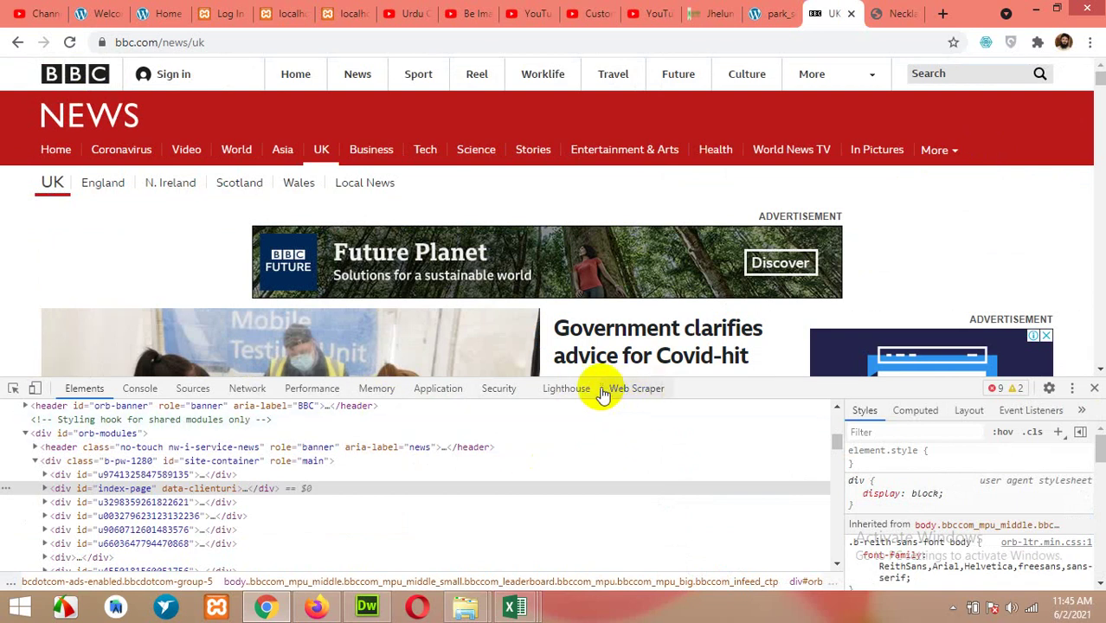
click(628, 391)
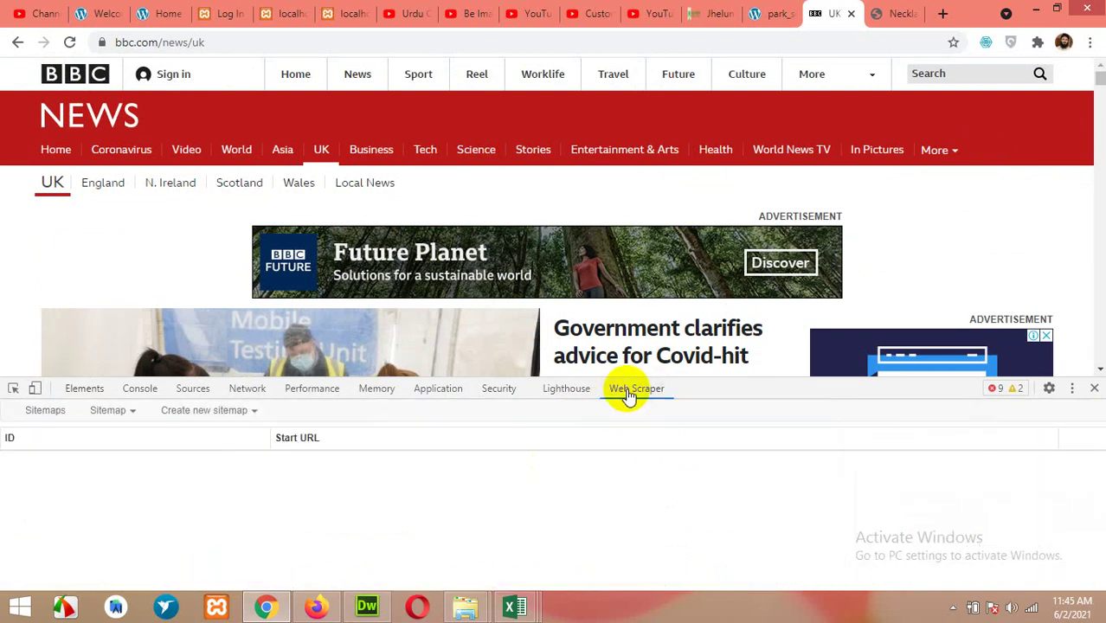
click(205, 412)
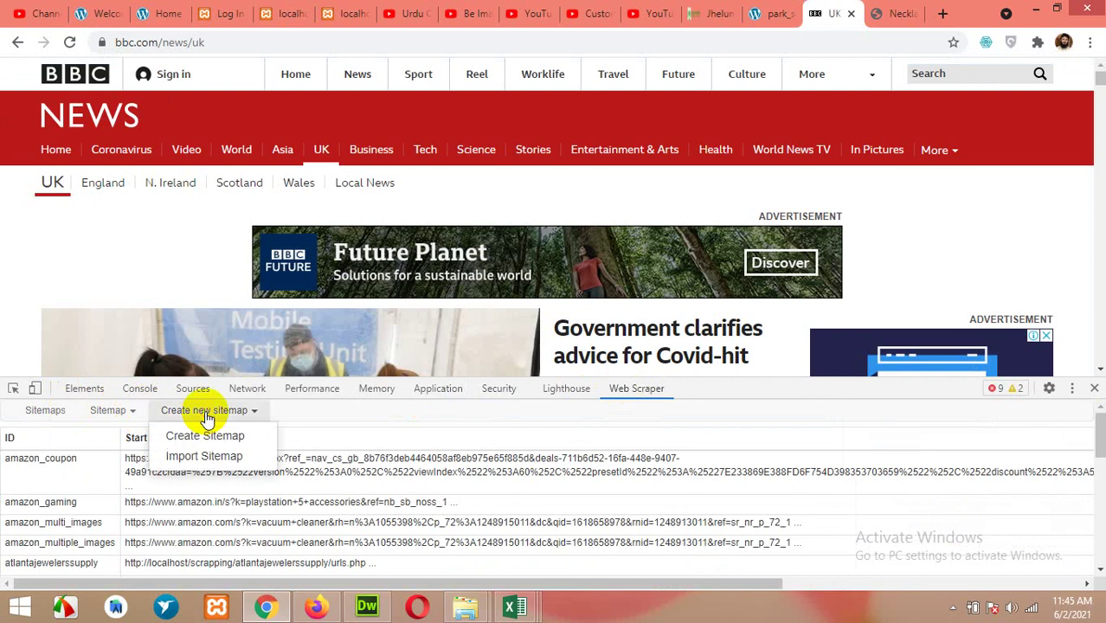
click(206, 437)
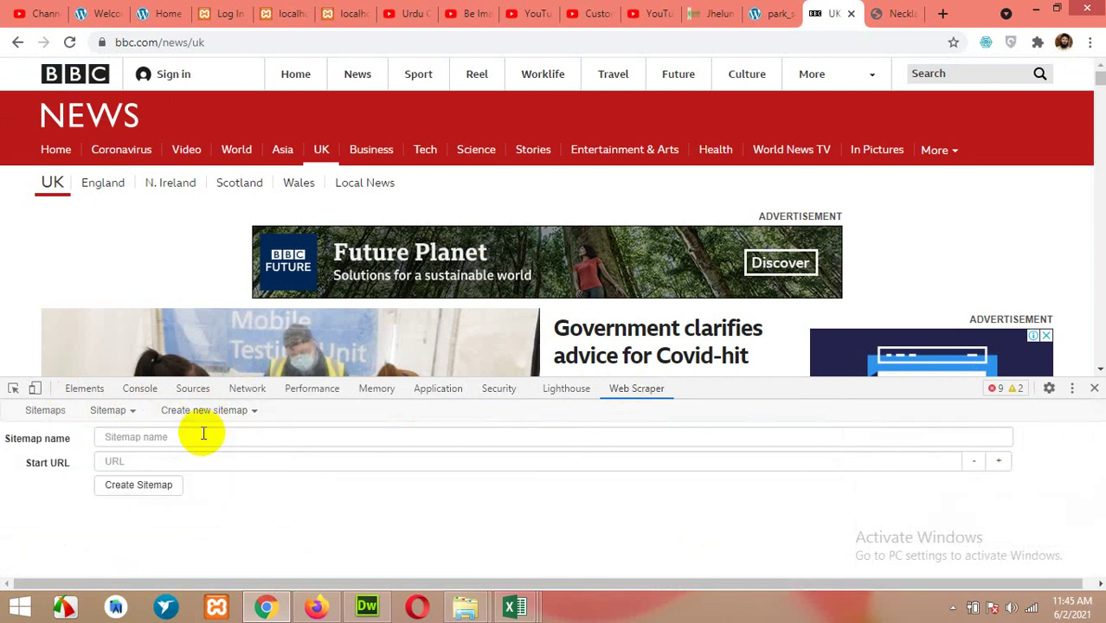
click(158, 43)
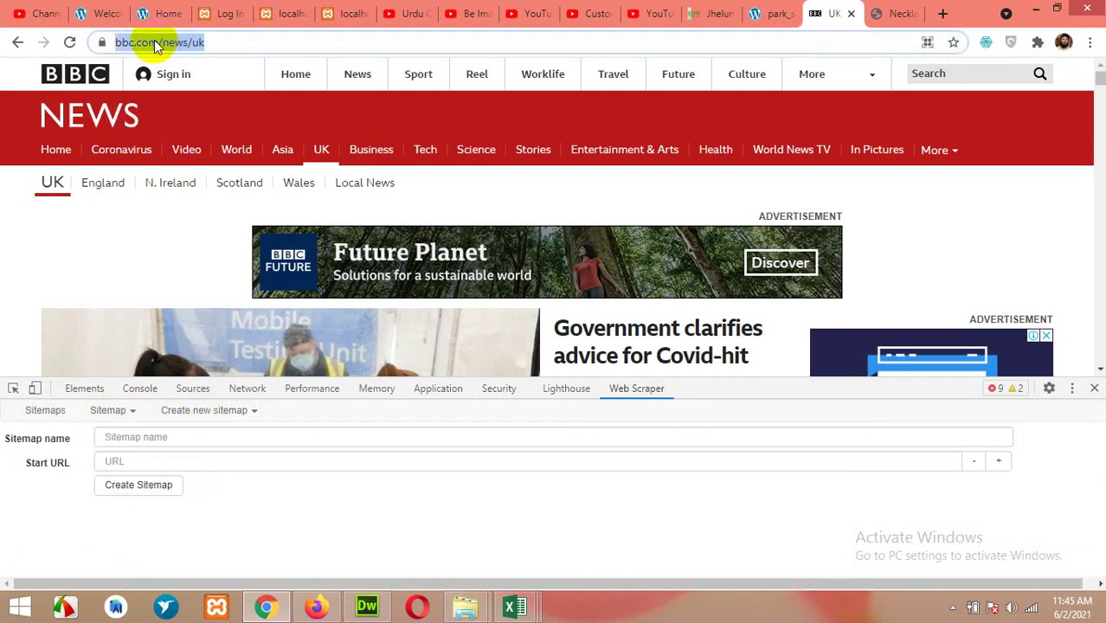
right_click(156, 47)
click(188, 105)
click(165, 460)
right_click(177, 459)
click(207, 330)
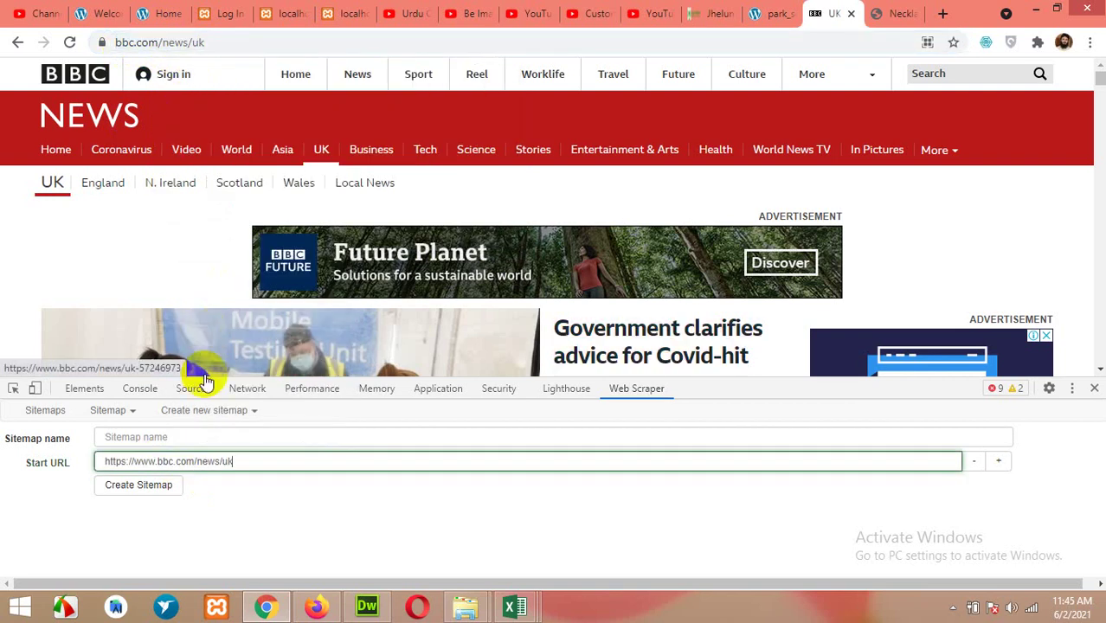
Name the sitemap bbc_news and create it
click(200, 433)
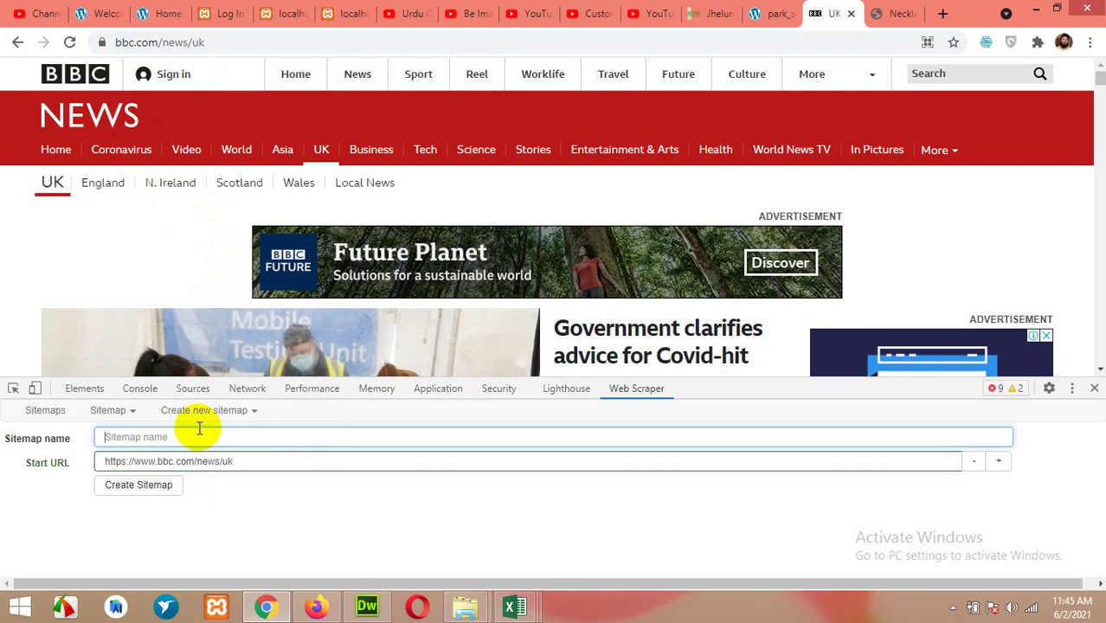
text(bbc_news)
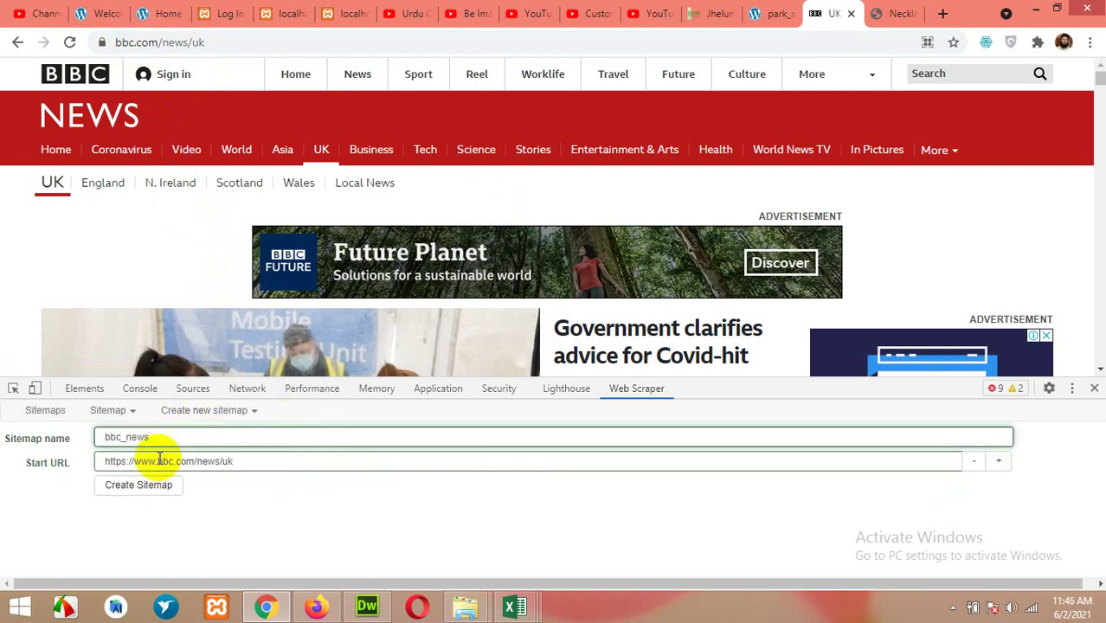
click(138, 485)
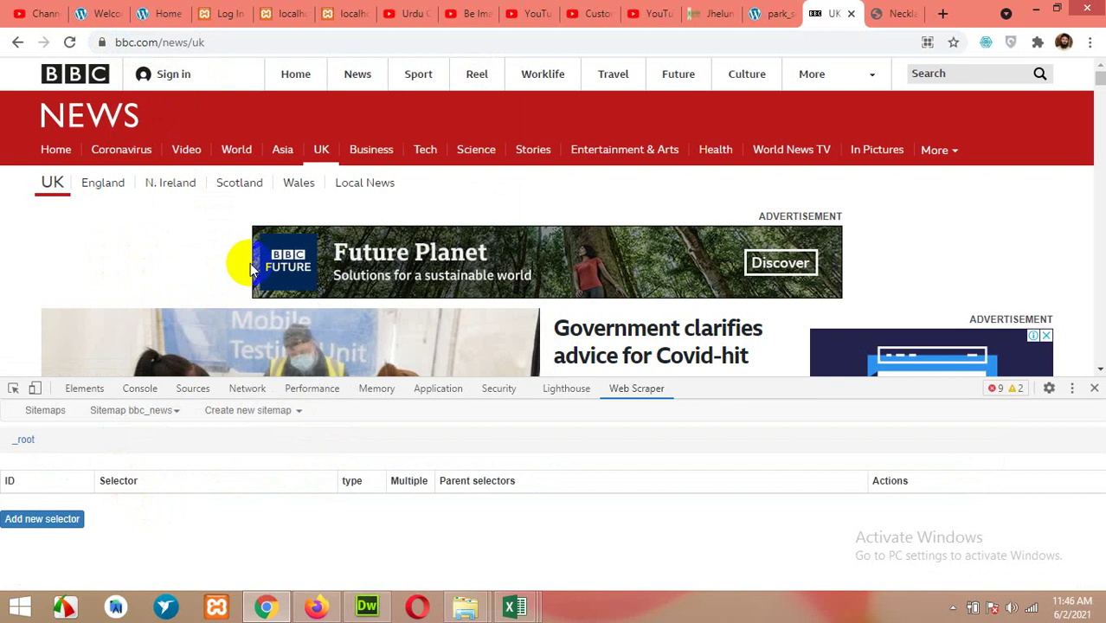
Examine the Latest Updates section of the BBC page, its article entries and the pagination beneath them
scroll(250, 269, down, 15)
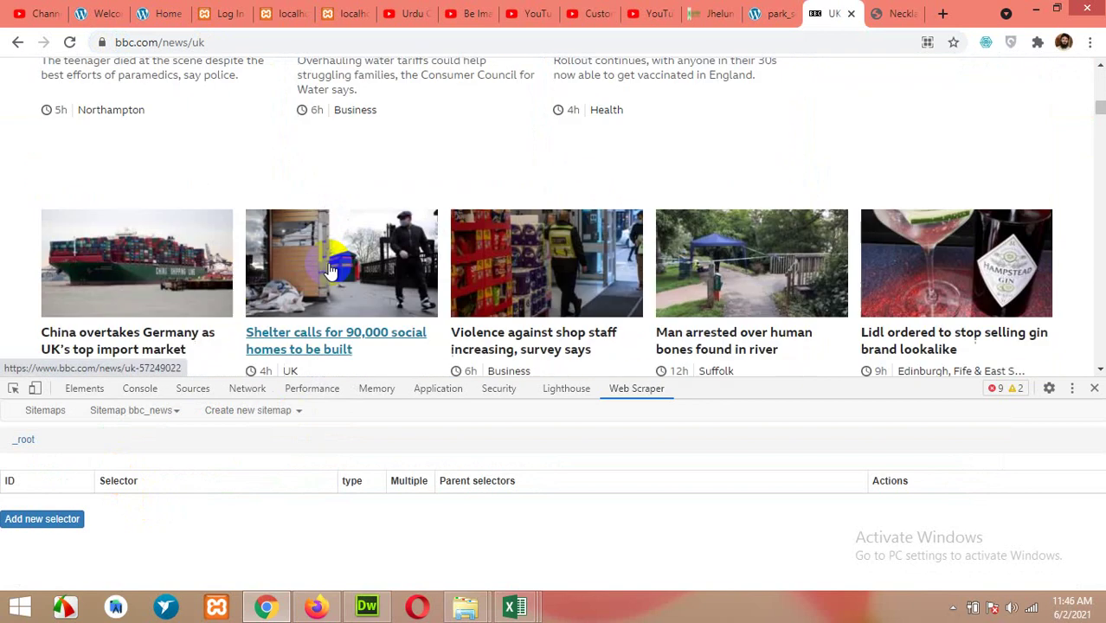
scroll(329, 270, down, 15)
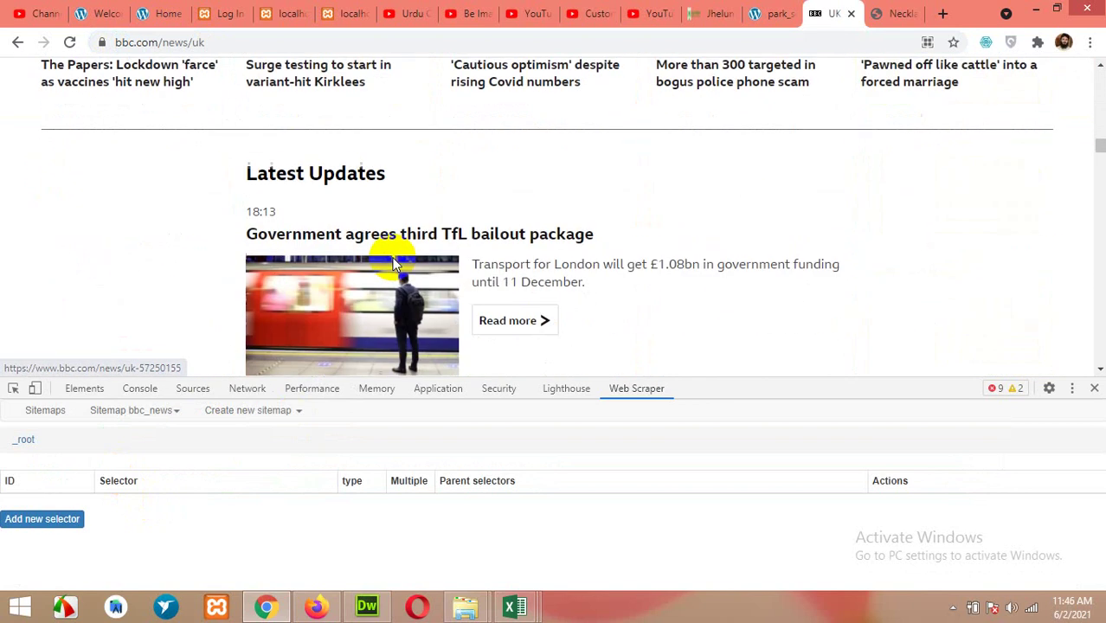
scroll(392, 264, down, 2)
scroll(387, 250, up, 2)
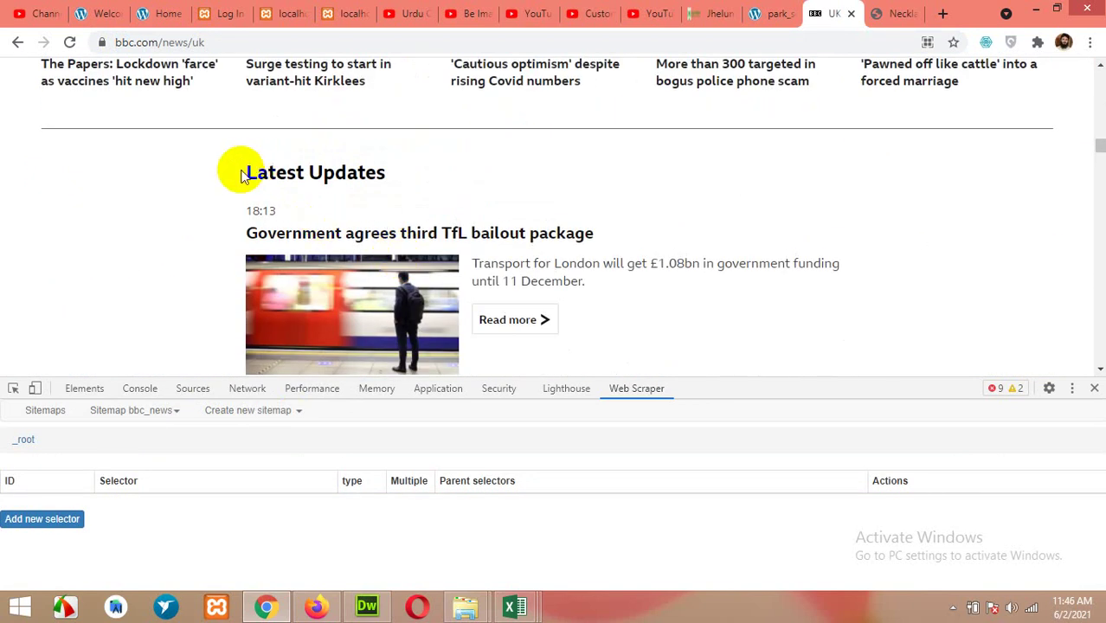
drag(258, 172, 388, 178)
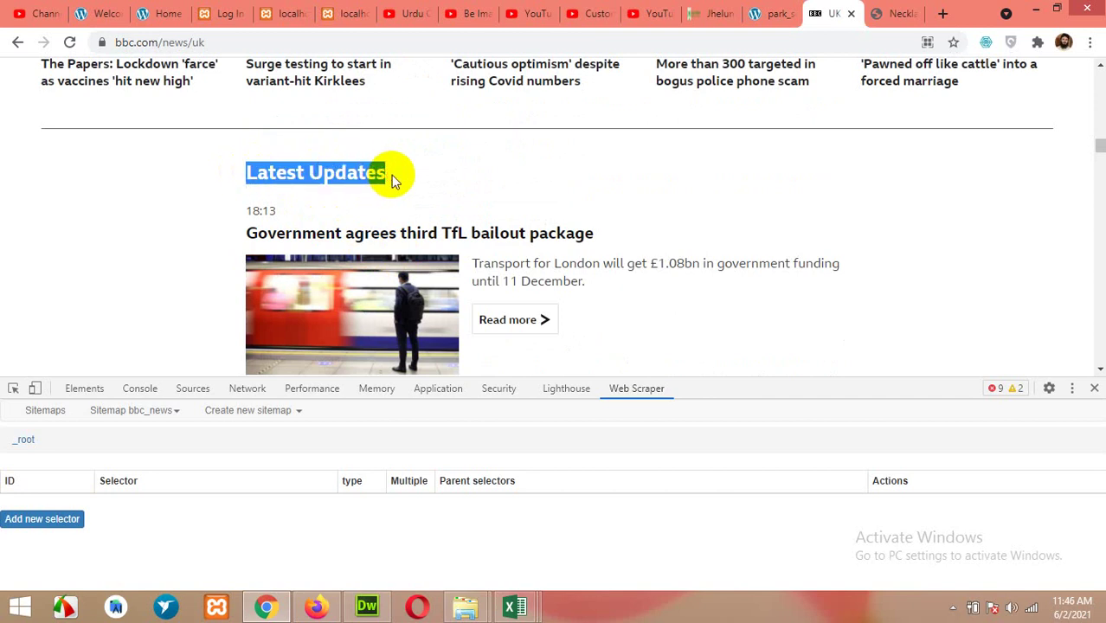
scroll(402, 217, down, 6)
scroll(416, 256, down, 20)
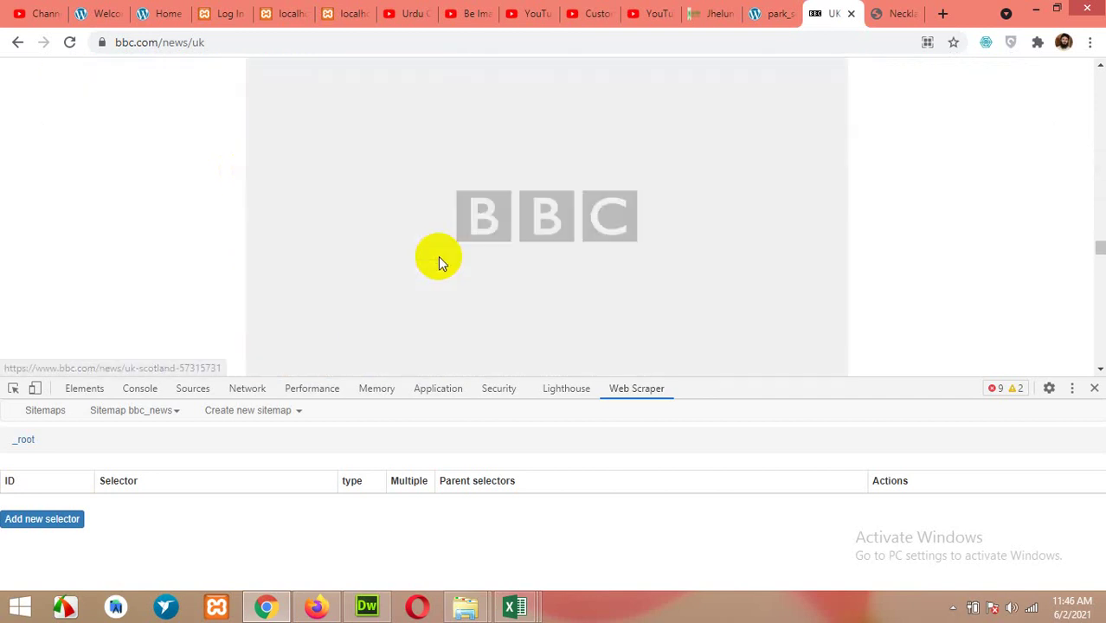
scroll(480, 260, down, 20)
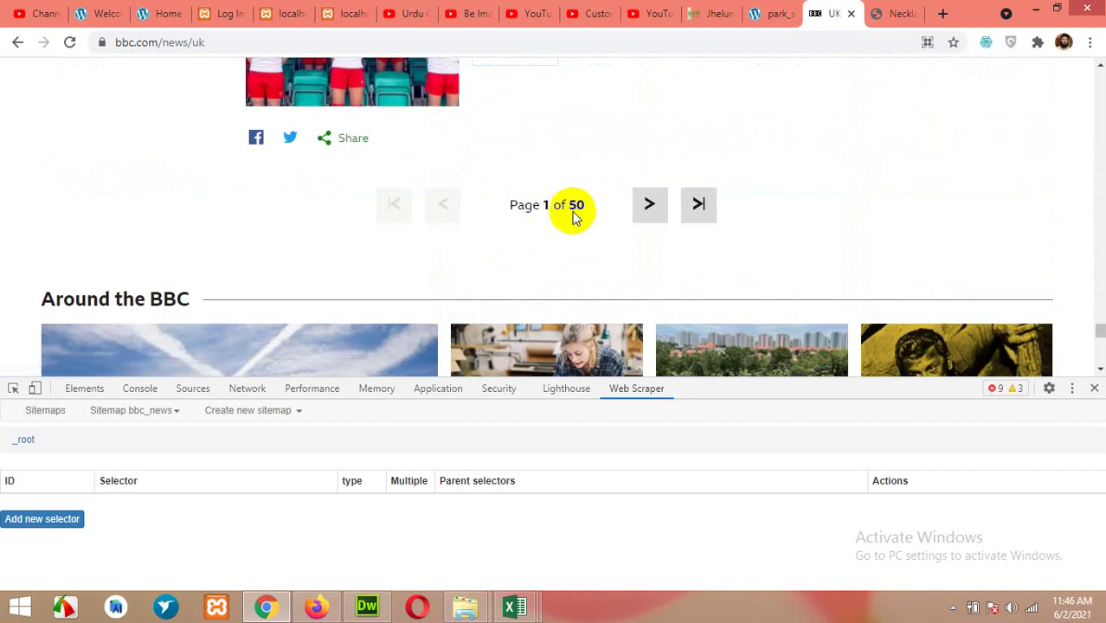
scroll(526, 217, up, 10)
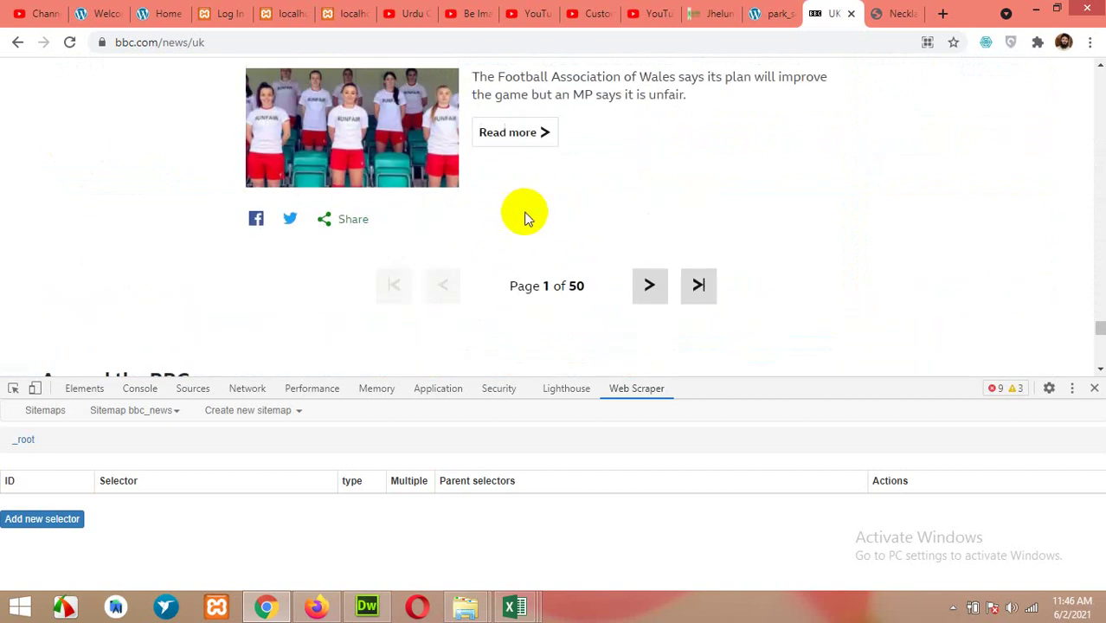
scroll(425, 203, up, 12)
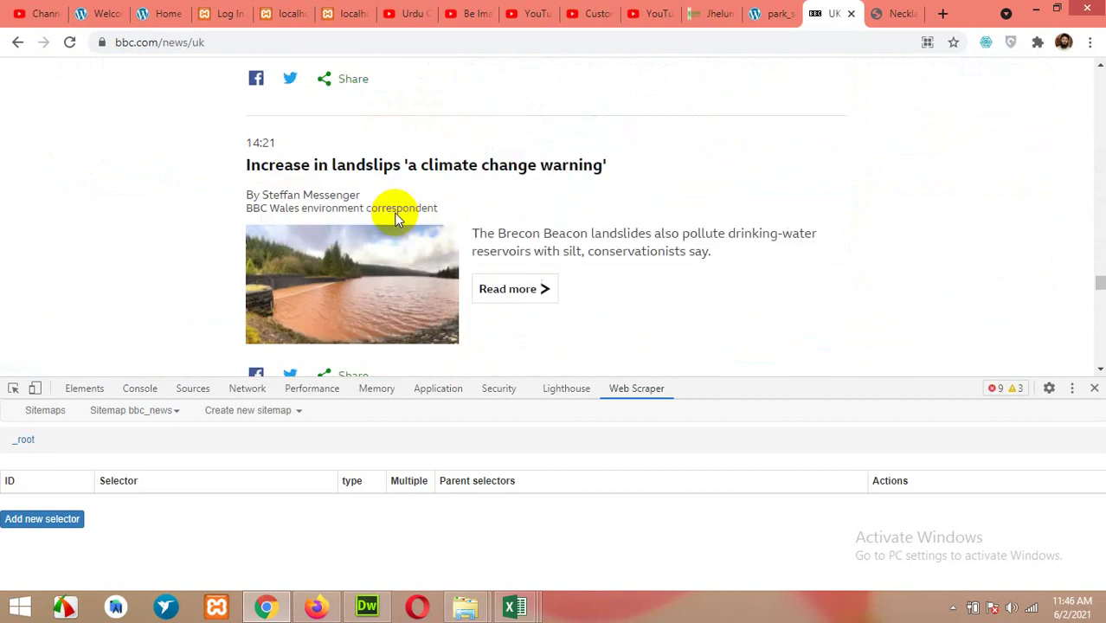
scroll(401, 224, up, 12)
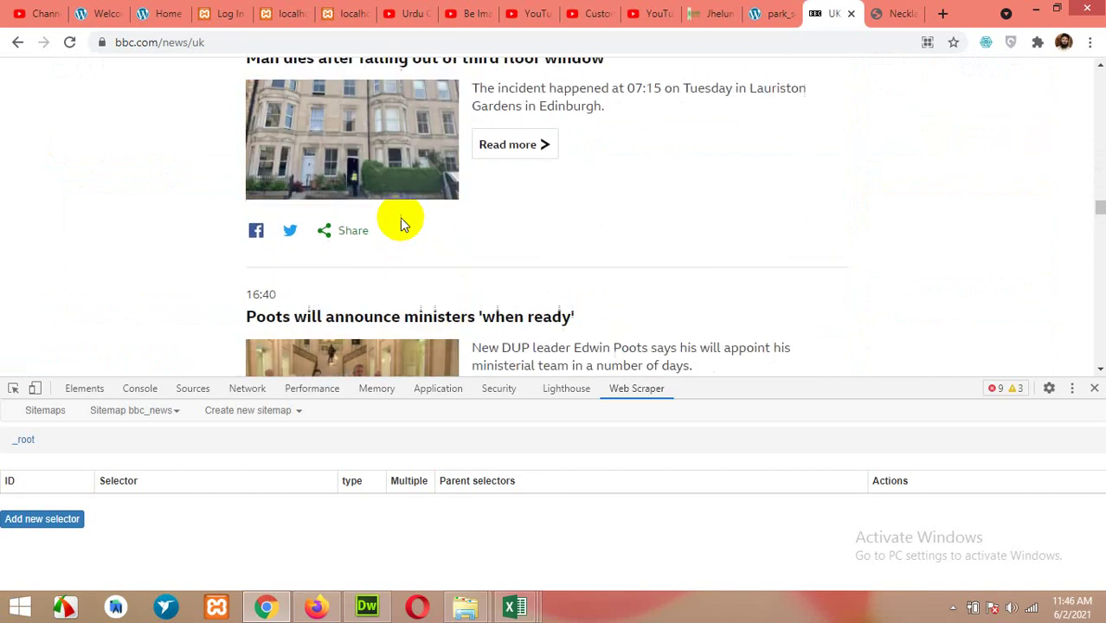
Add a new selector to the bbc_news sitemap with the ID single and the type Link
scroll(400, 224, up, 12)
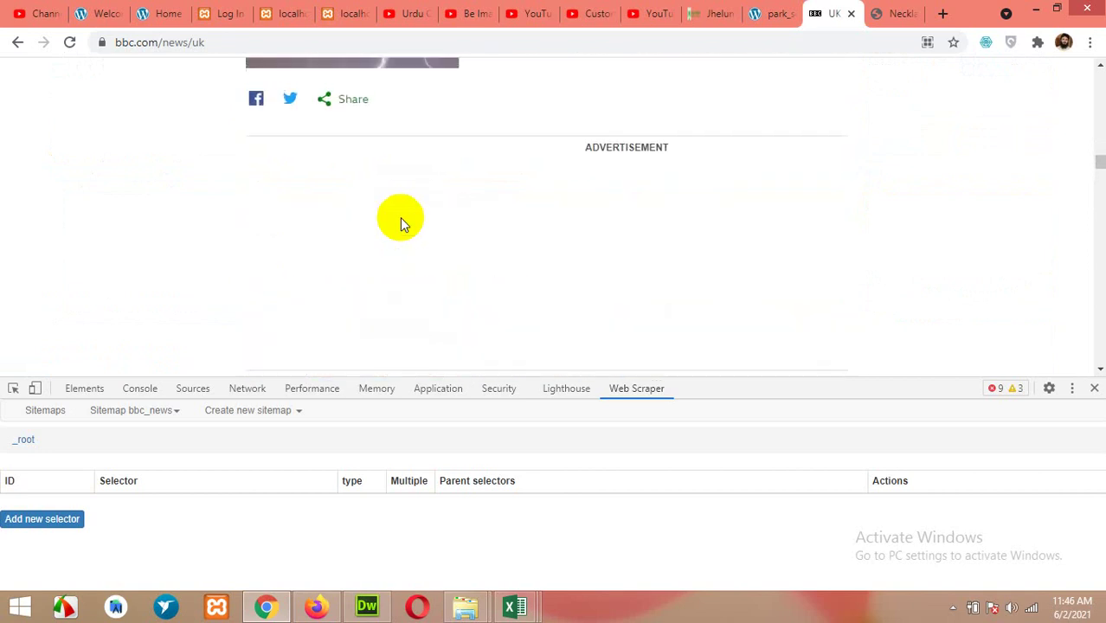
scroll(400, 223, up, 3)
scroll(400, 223, down, 4)
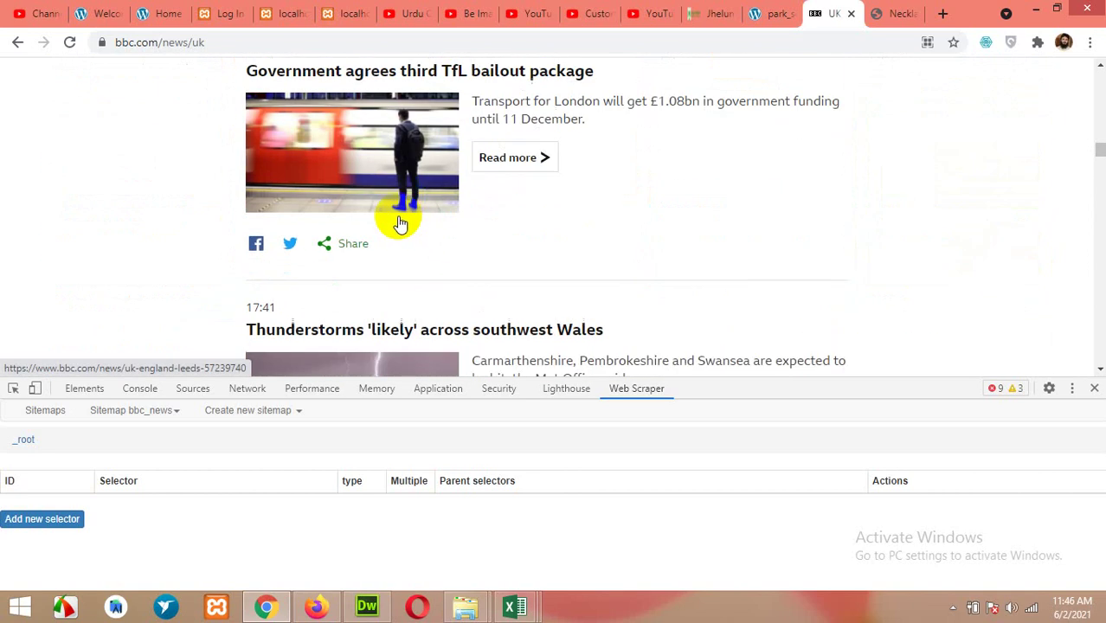
scroll(490, 238, up, 1)
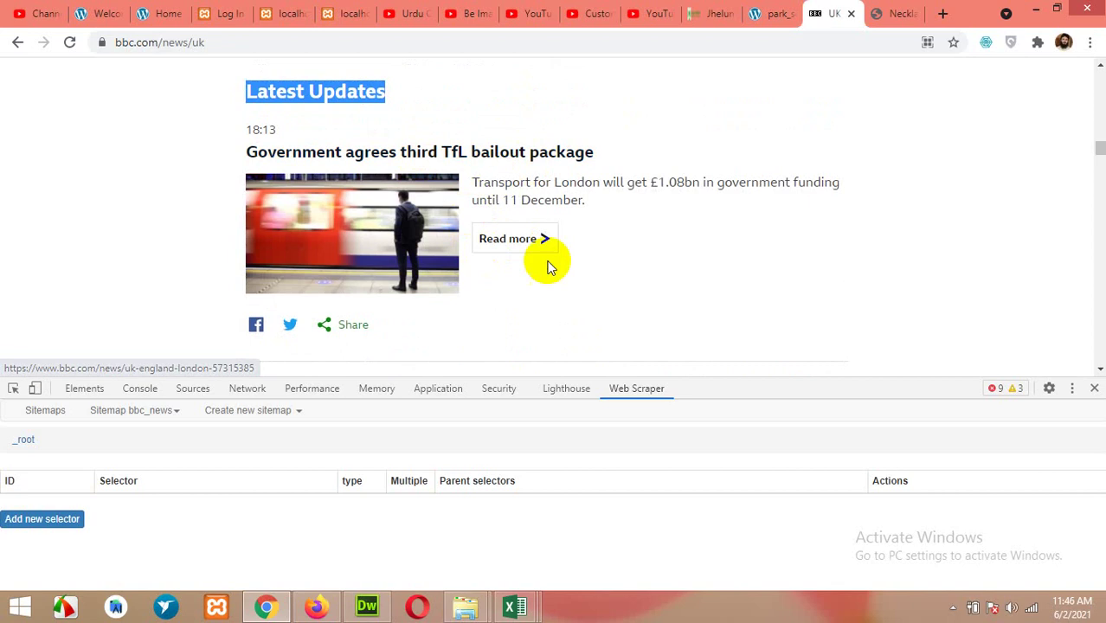
click(54, 523)
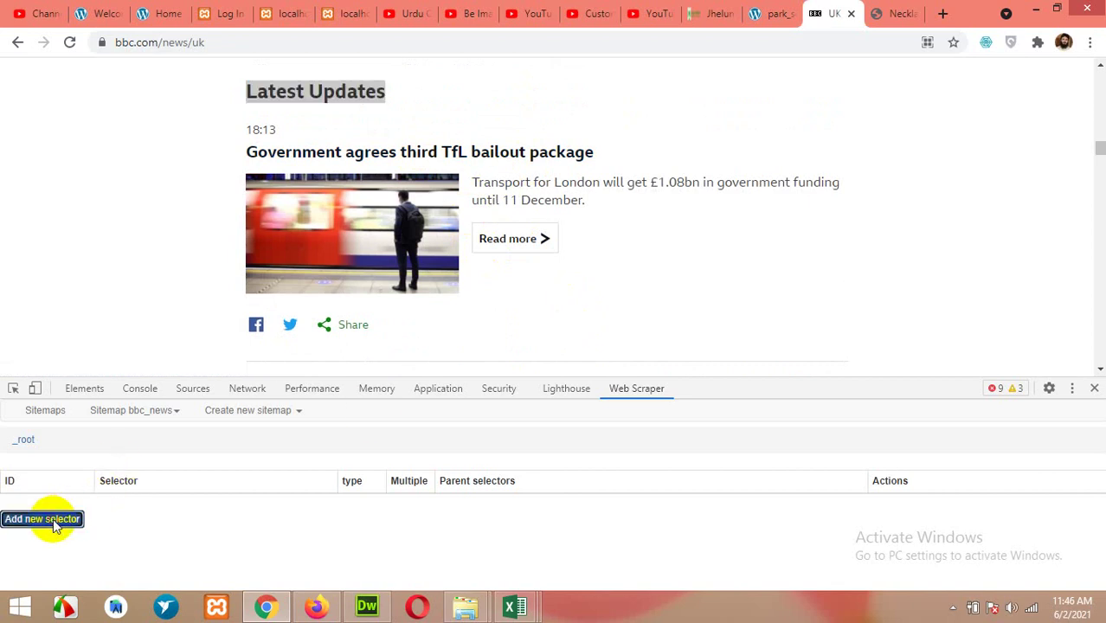
click(145, 438)
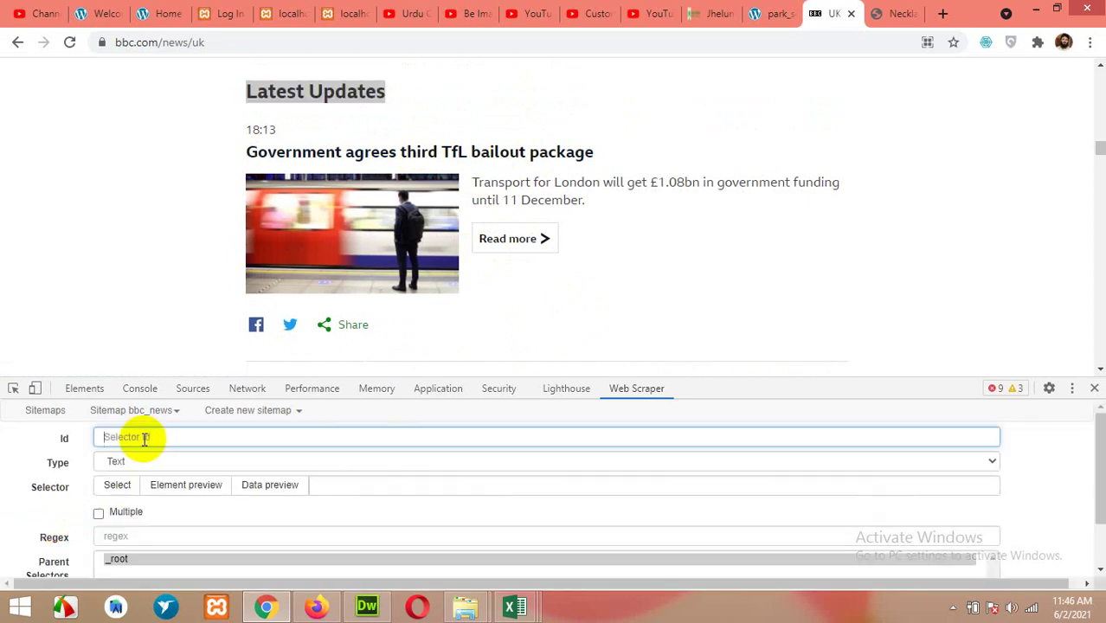
text(single)
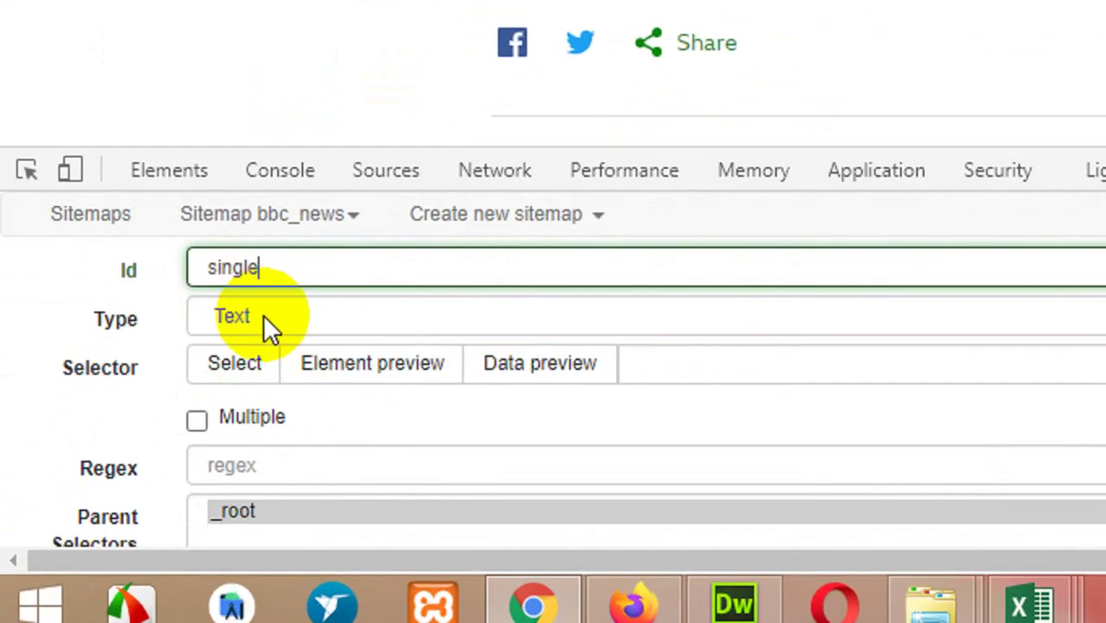
click(233, 320)
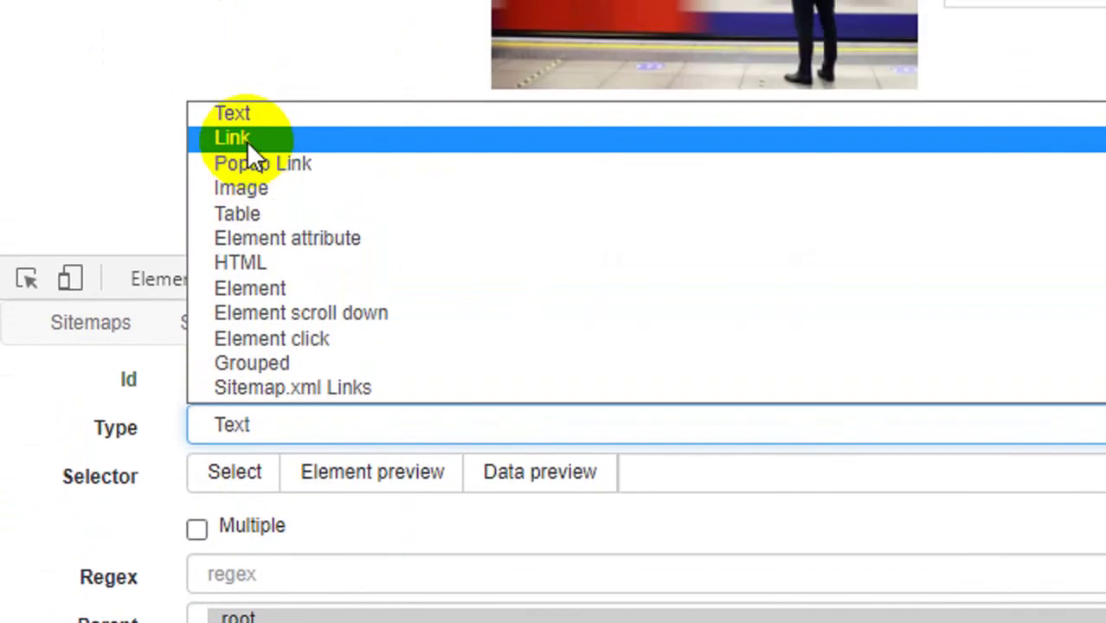
click(247, 95)
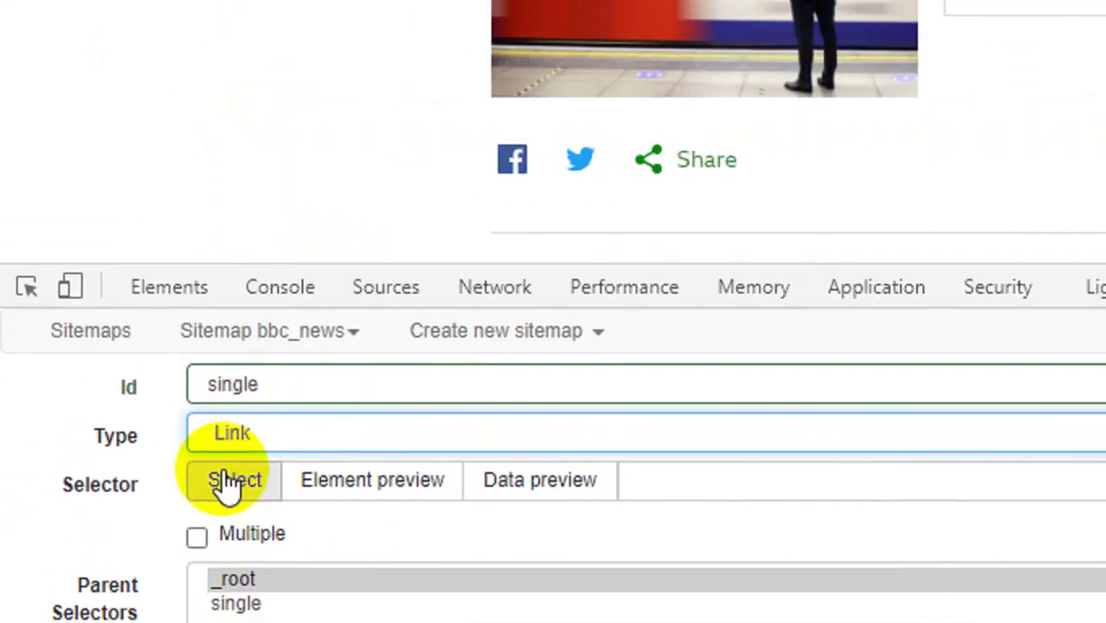
Enable multiple matches for the selector and pick the first two Latest Updates headlines so that all article heading links are matched
click(229, 477)
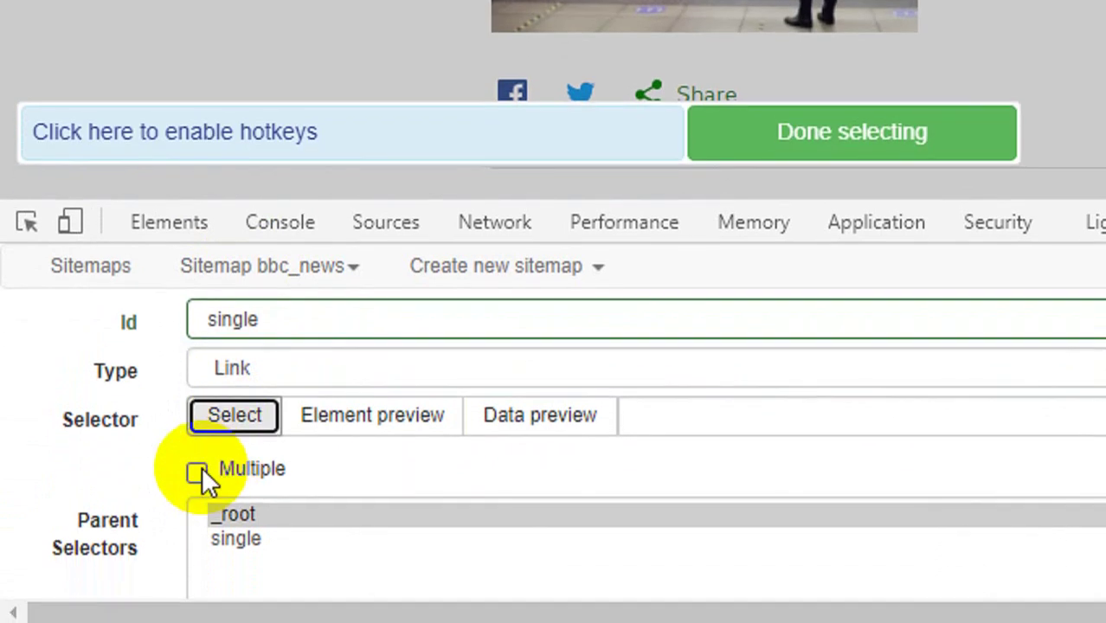
click(198, 473)
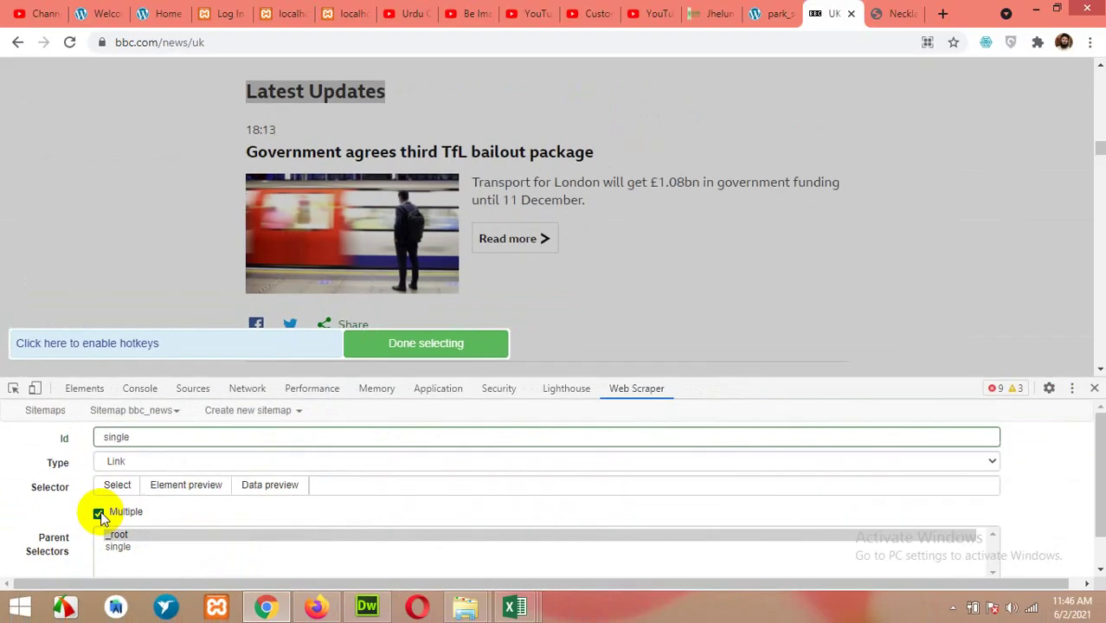
click(383, 162)
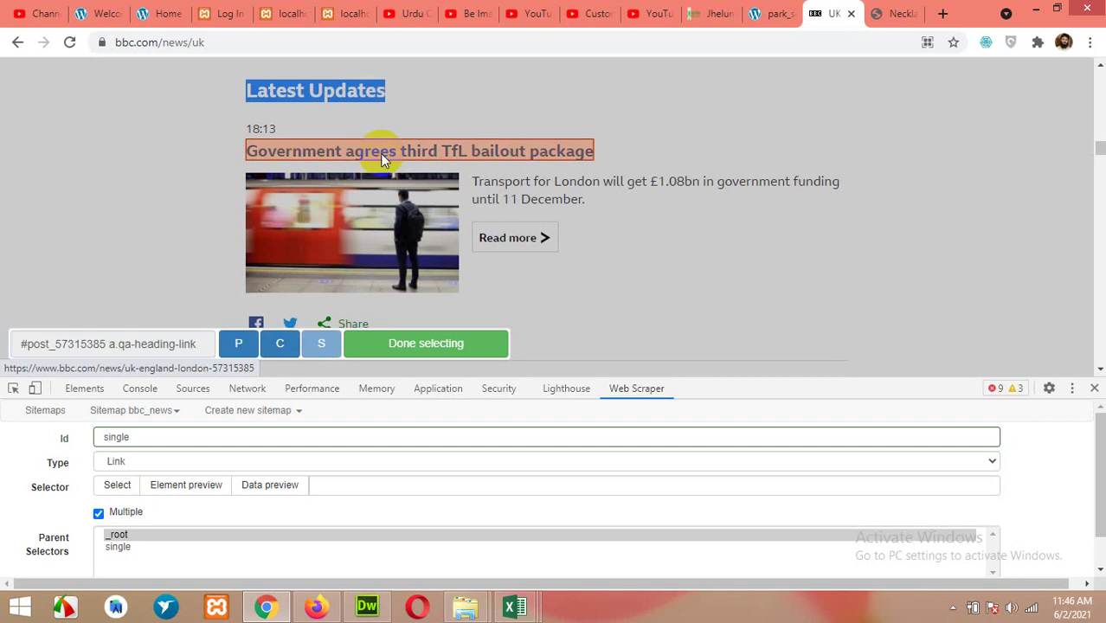
scroll(380, 154, down, 2)
click(382, 168)
scroll(445, 192, down, 3)
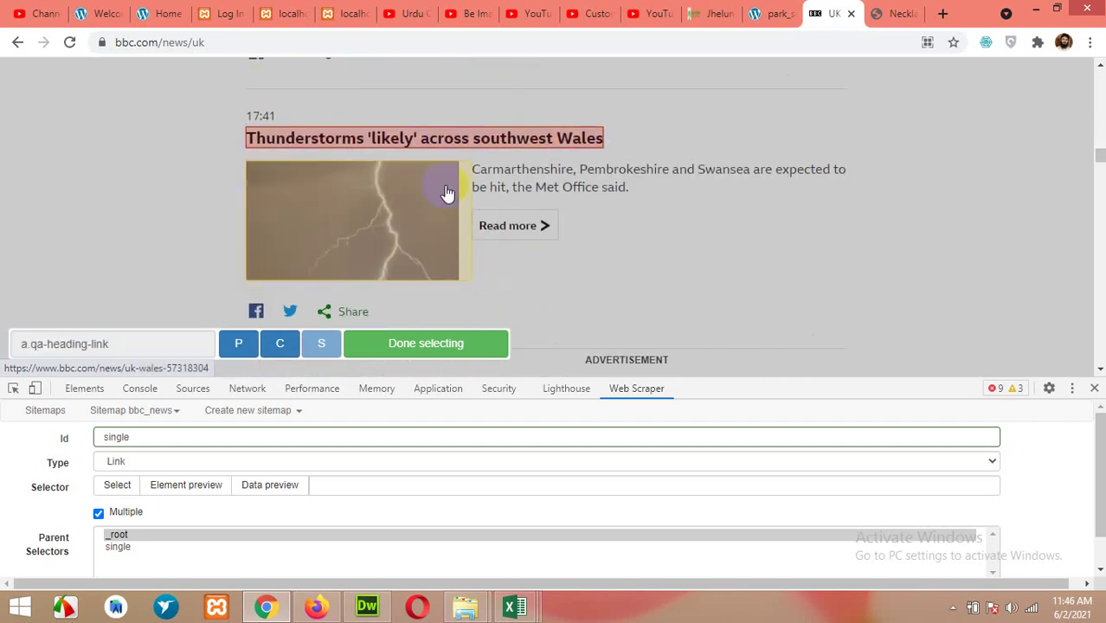
scroll(515, 198, down, 3)
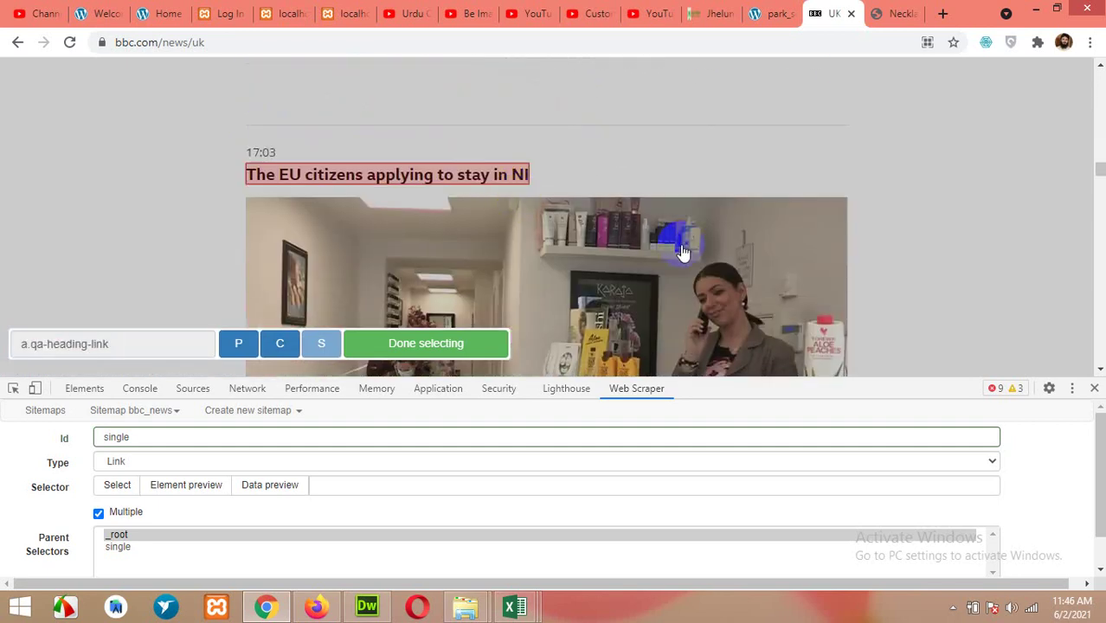
scroll(665, 247, down, 5)
scroll(662, 245, down, 15)
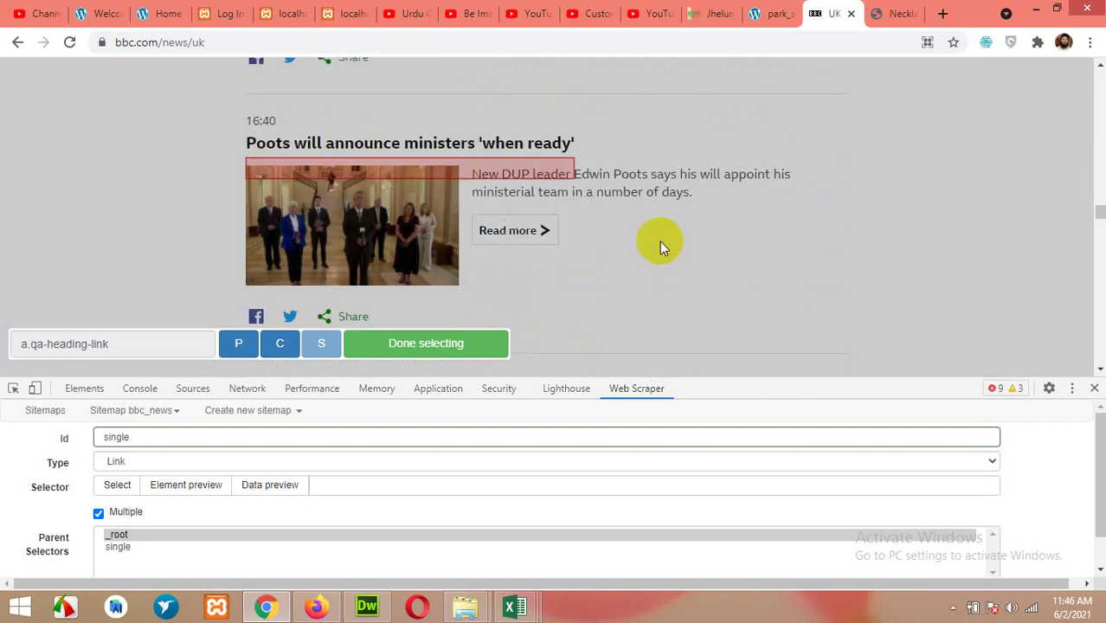
scroll(660, 248, down, 15)
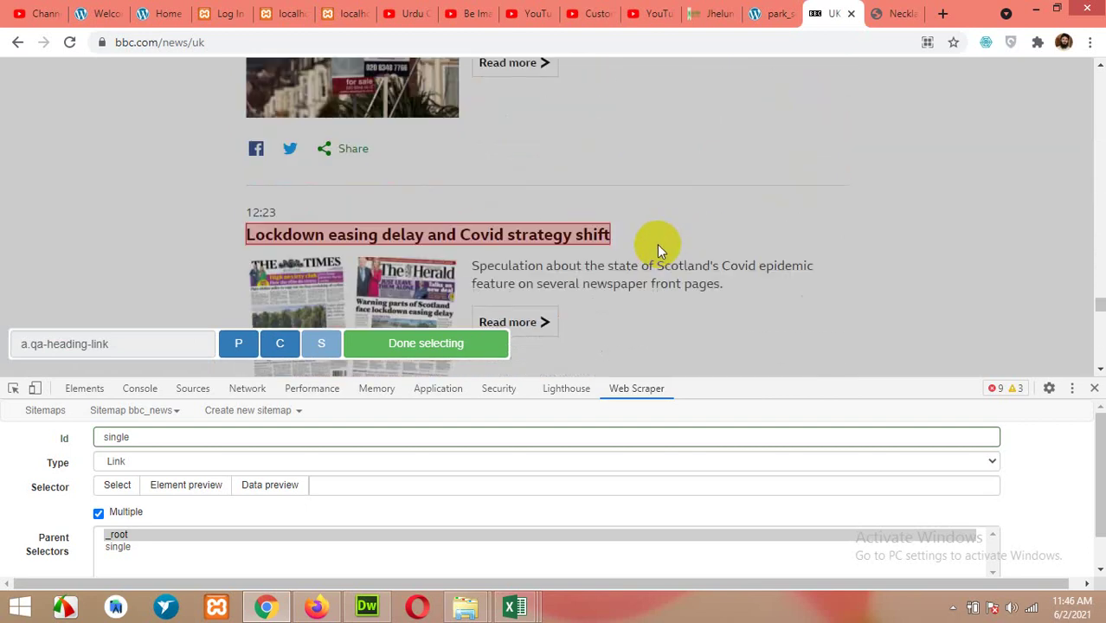
Finish the headline element selection as a.qa-heading-link and save the single selector
click(391, 349)
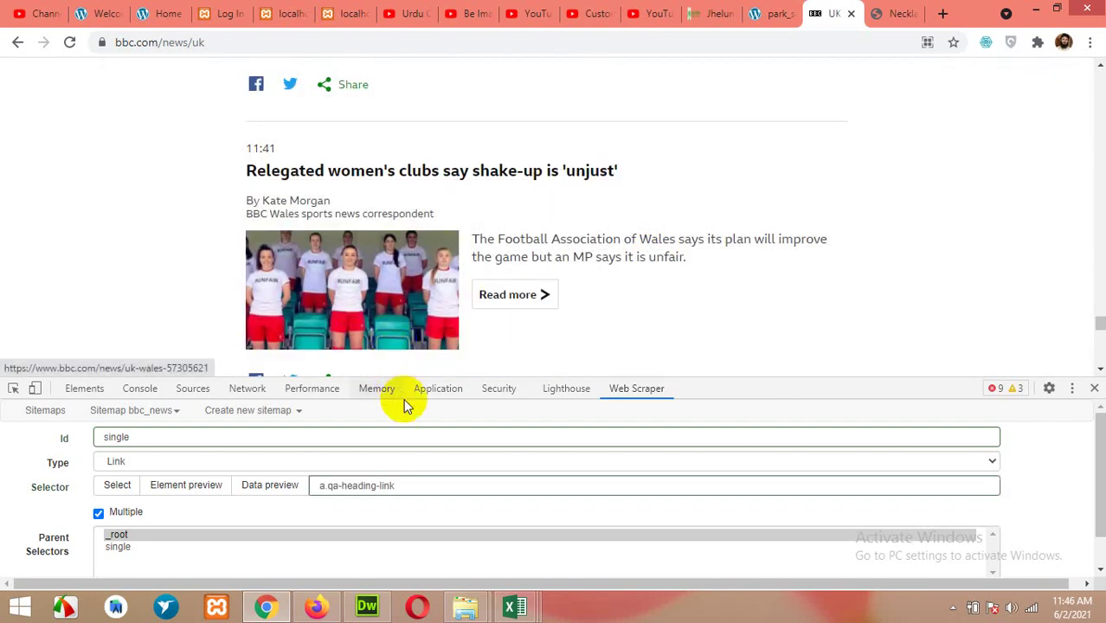
scroll(133, 514, down, 1)
click(133, 561)
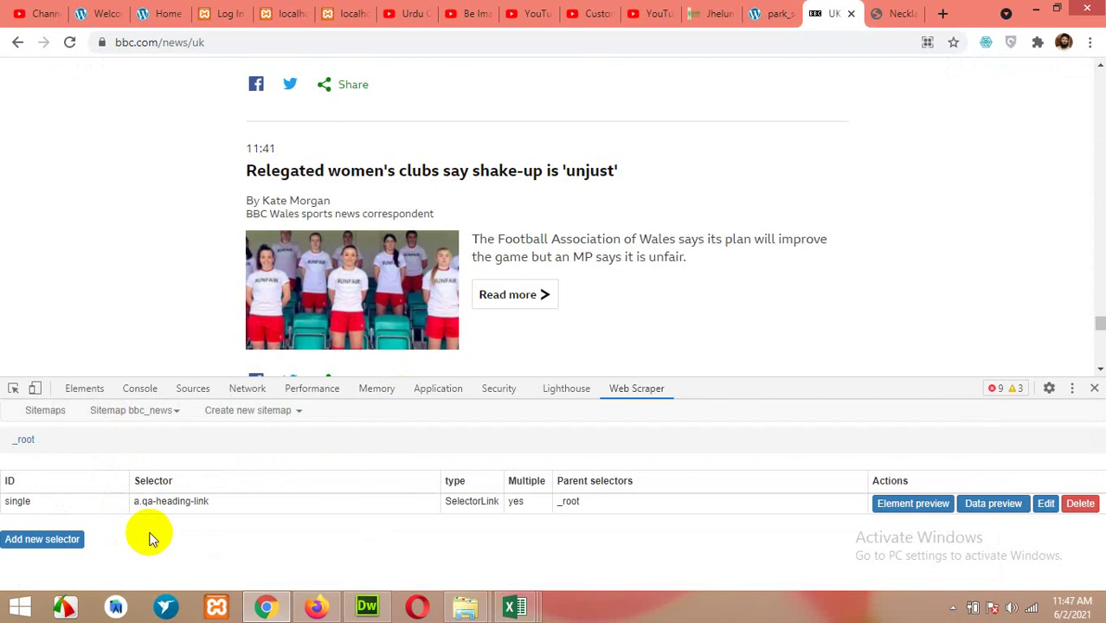
Add a second root-level selector with the ID next and the type Link for the pagination under Latest Updates
scroll(605, 294, down, 6)
scroll(658, 225, up, 3)
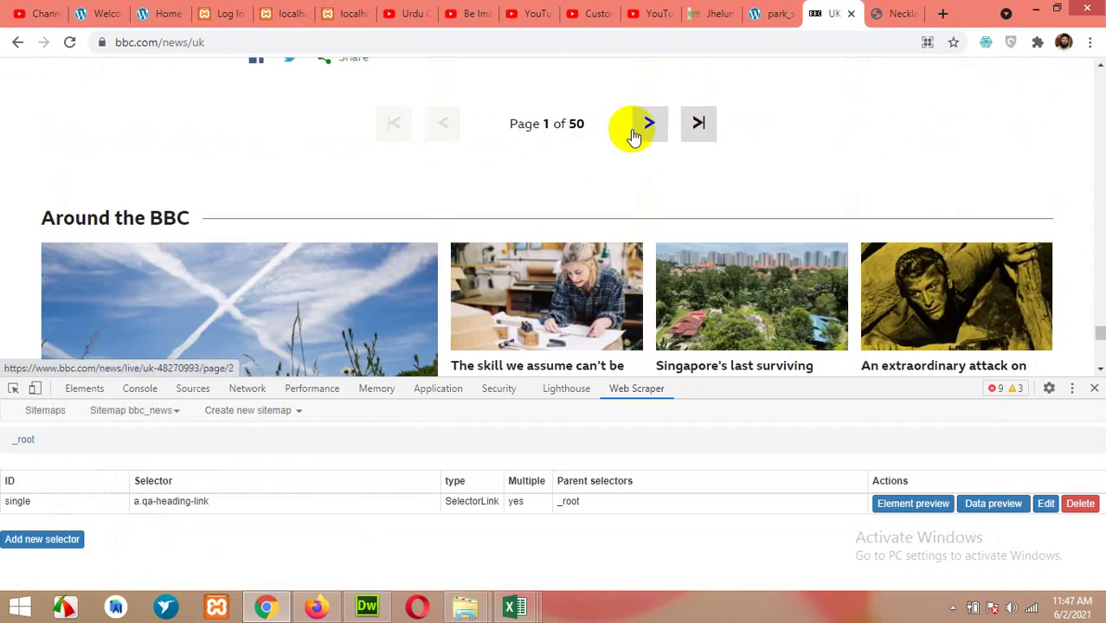
click(42, 539)
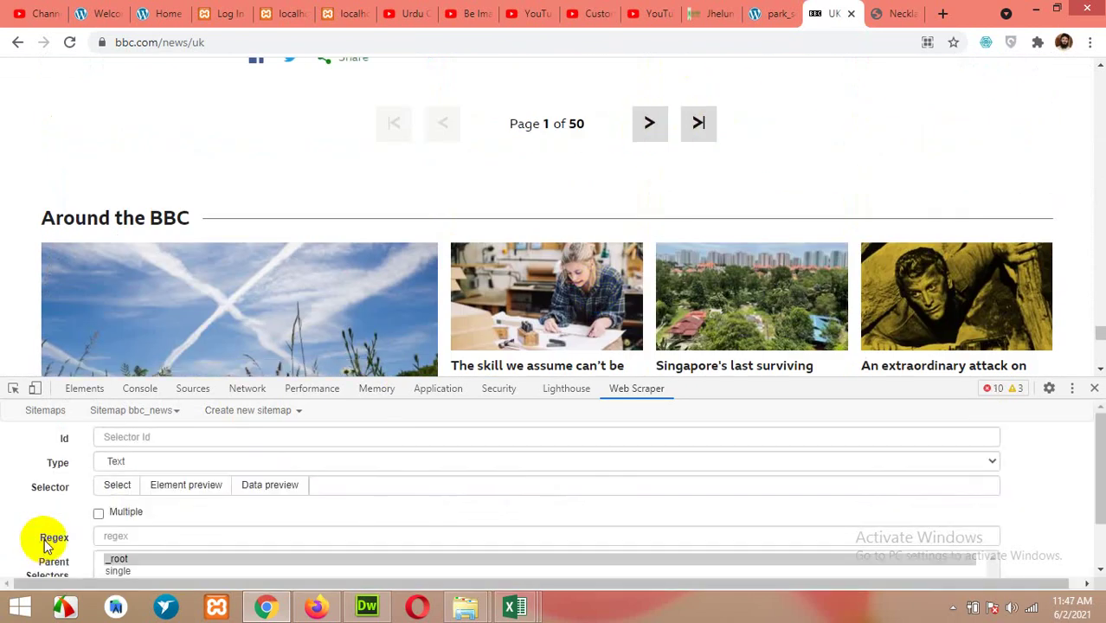
click(165, 437)
text(next)
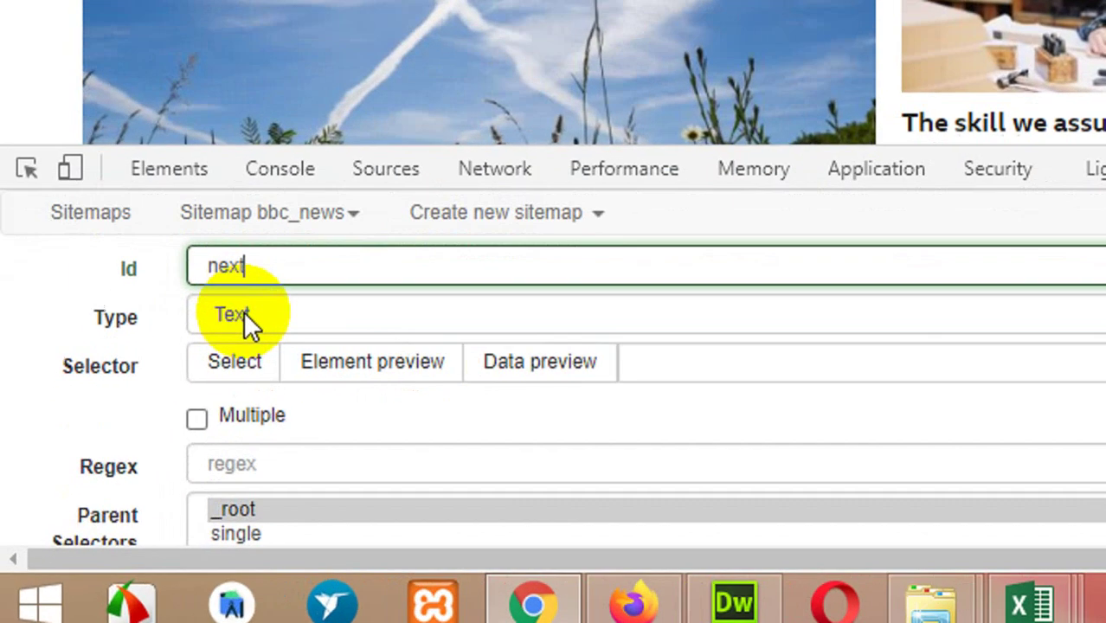
click(123, 464)
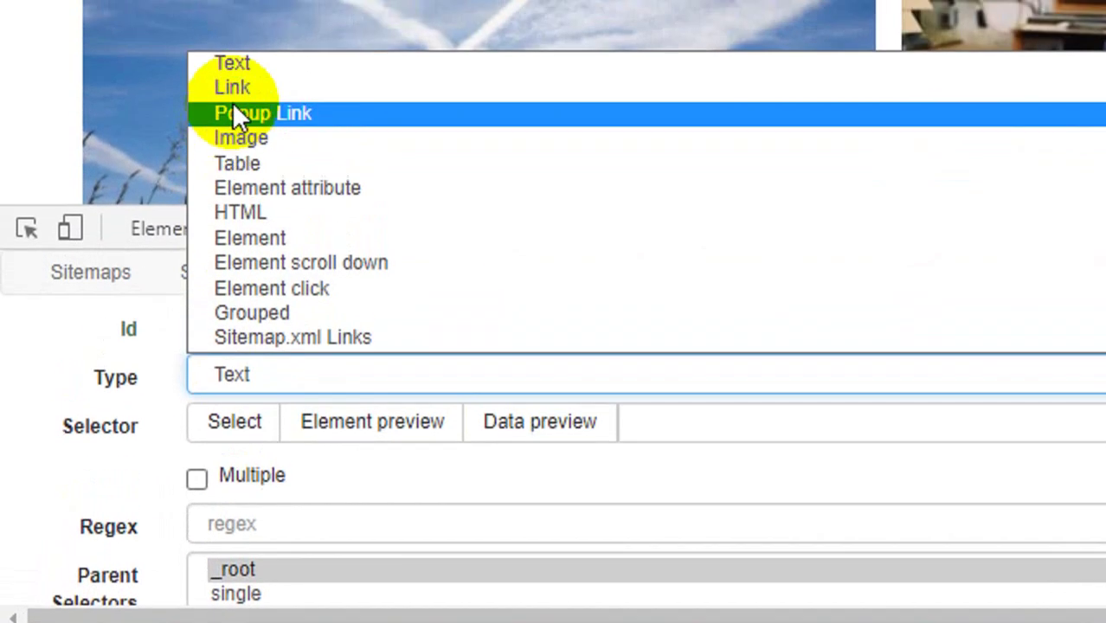
click(232, 88)
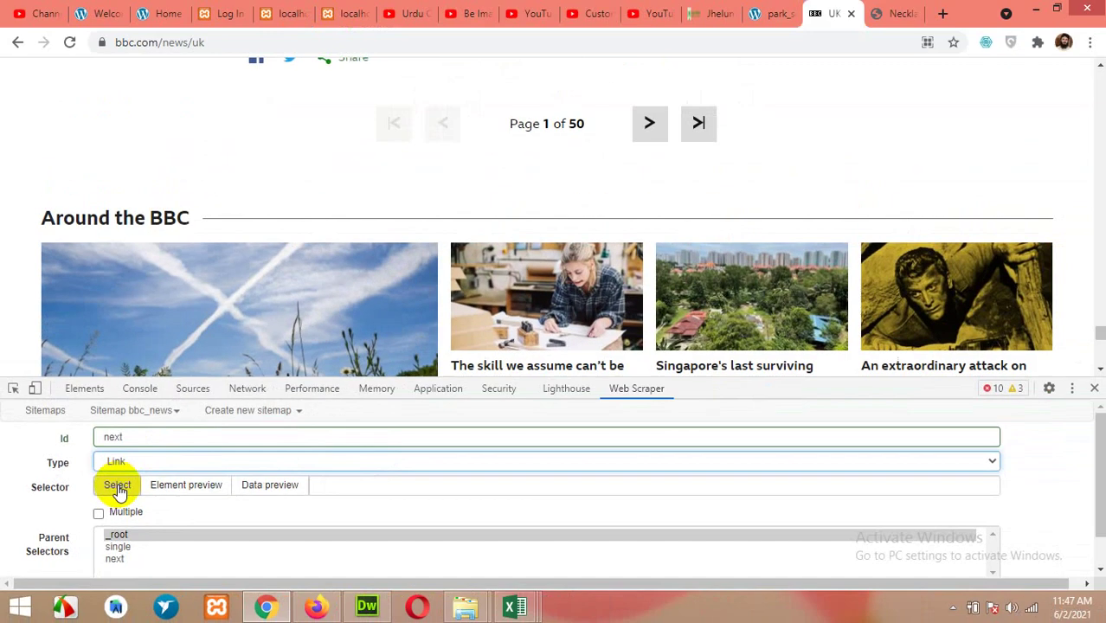
Pick the pagination's next-page arrow as the next selector's element and preview the data it extracts
click(237, 419)
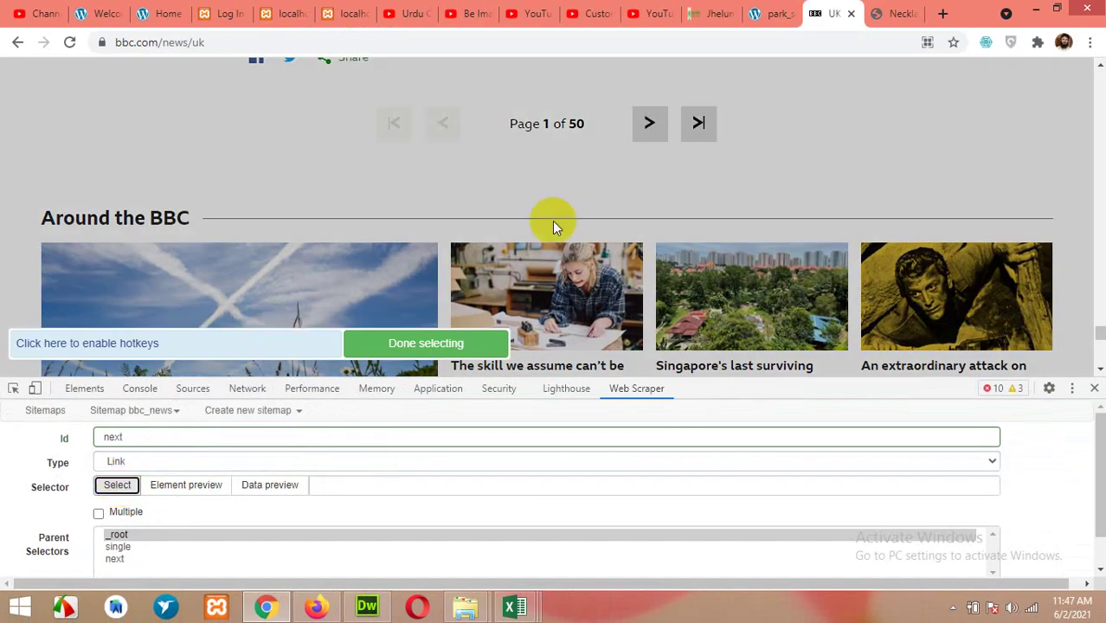
click(651, 128)
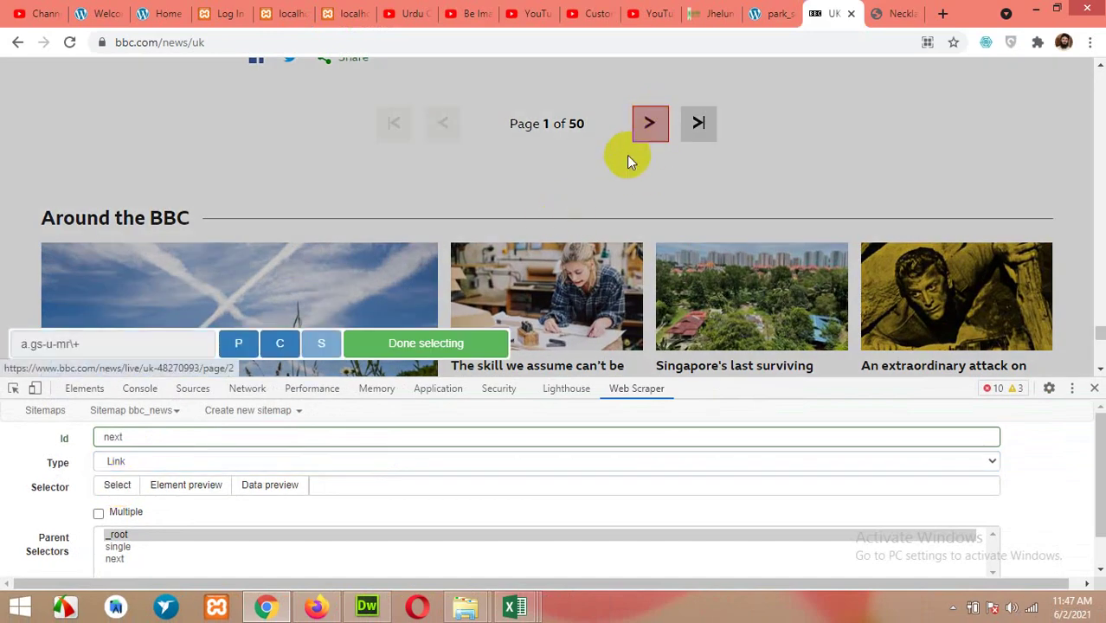
click(452, 343)
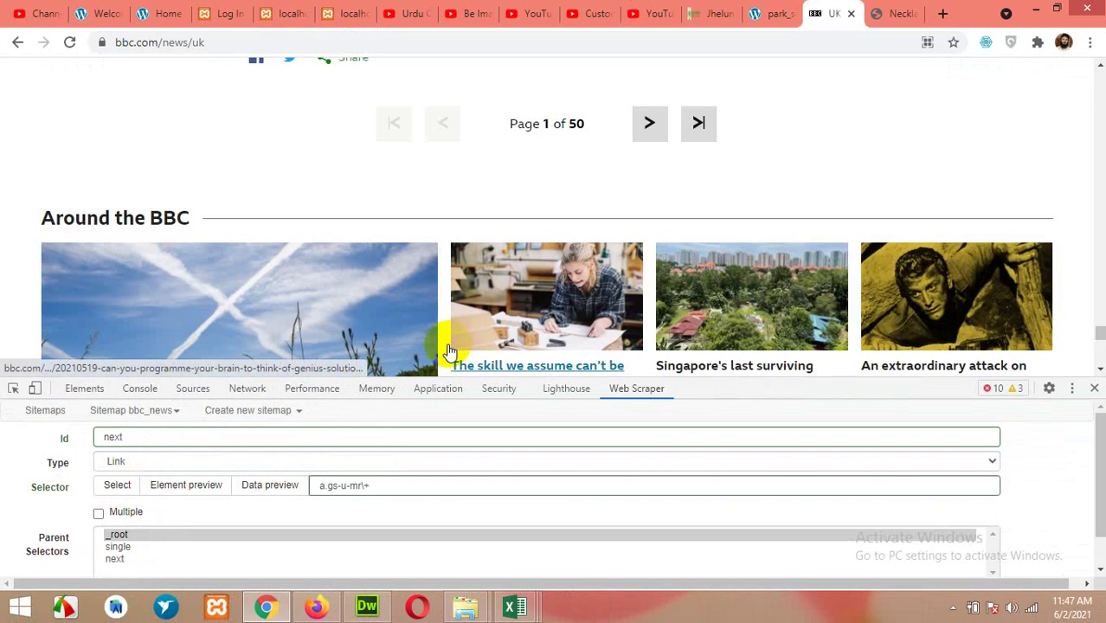
click(289, 486)
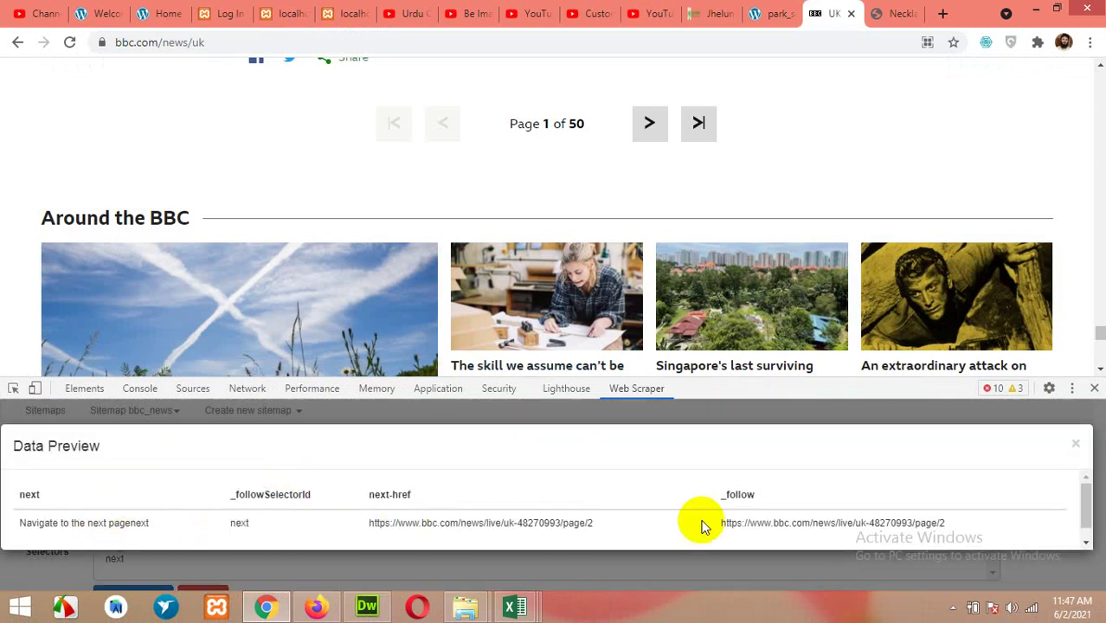
click(1076, 443)
Save the next selector with only _root as its parent selector
scroll(130, 550, down, 1)
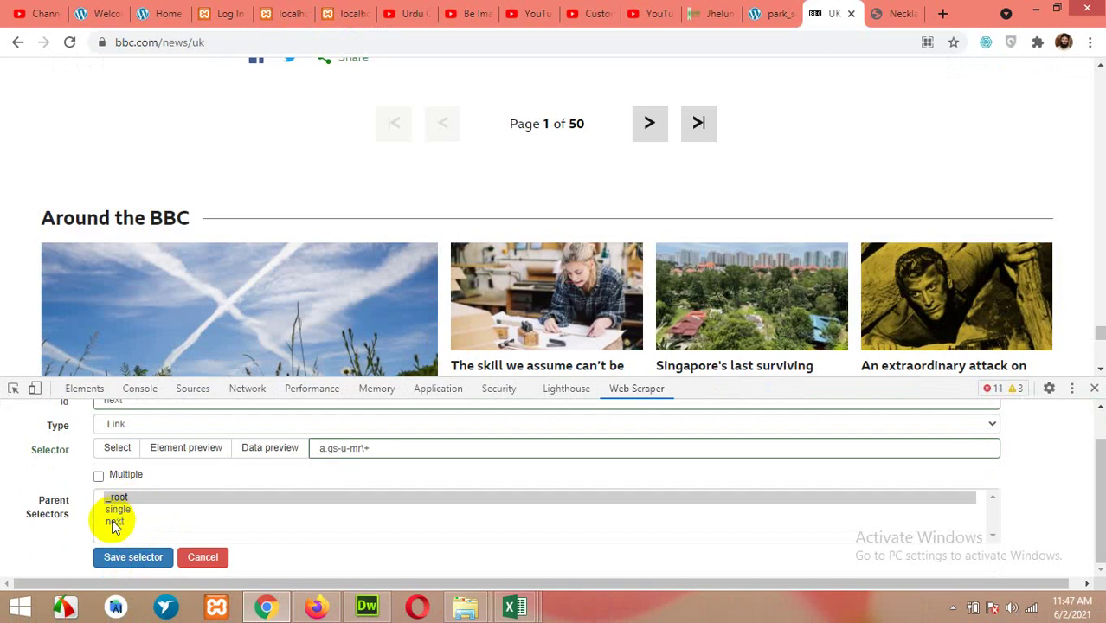
ctrl+click(117, 522)
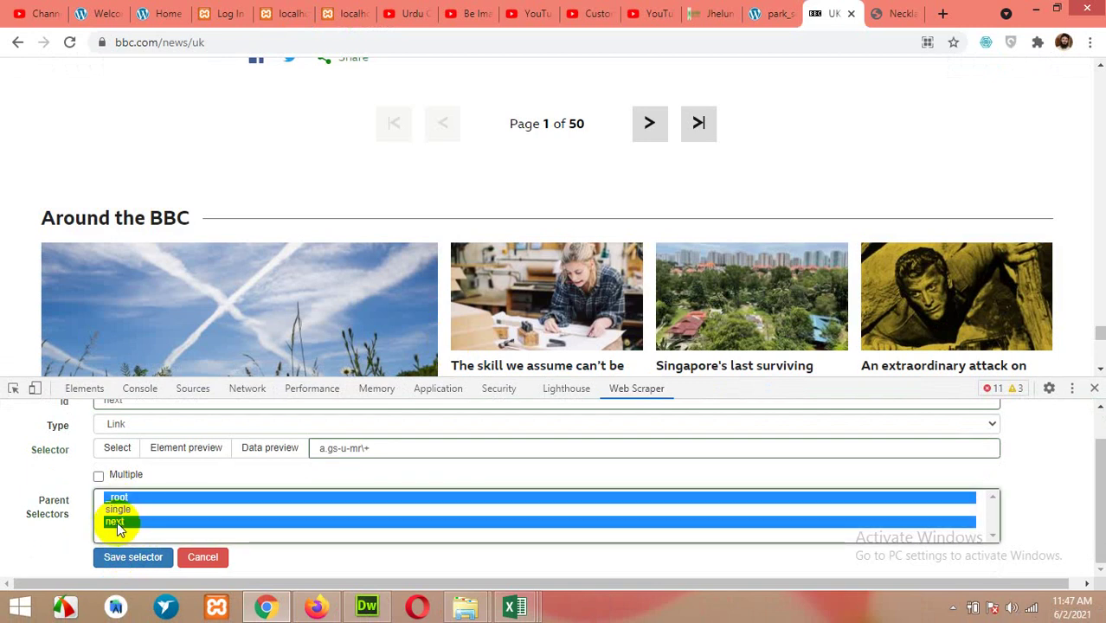
ctrl+click(117, 522)
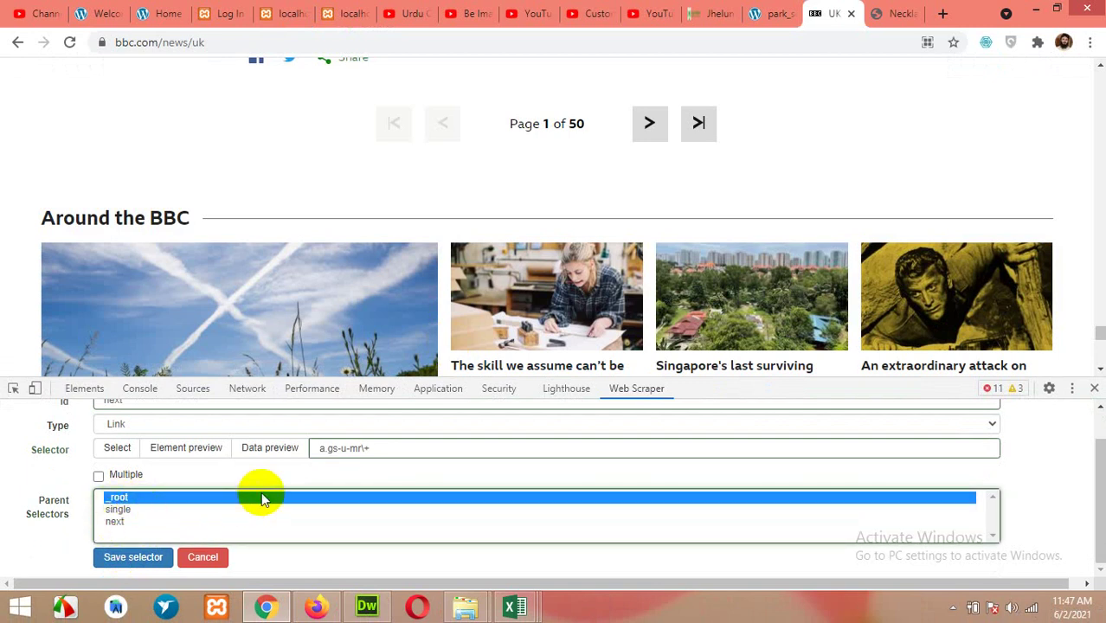
click(130, 560)
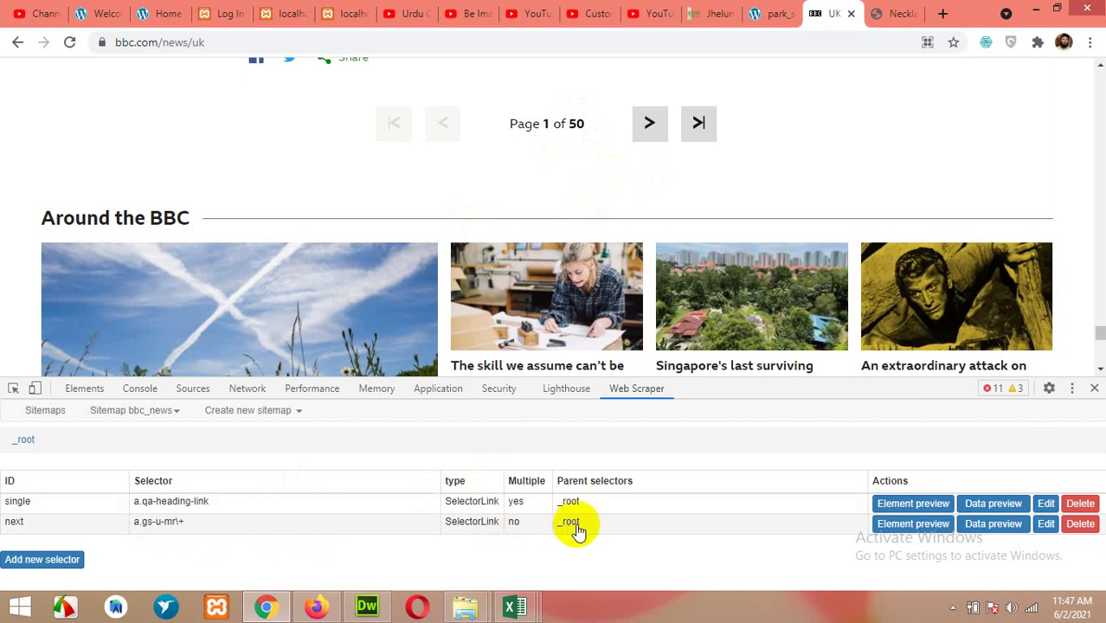
Try adding next as a parent alongside _root in the saved next selector
click(1044, 526)
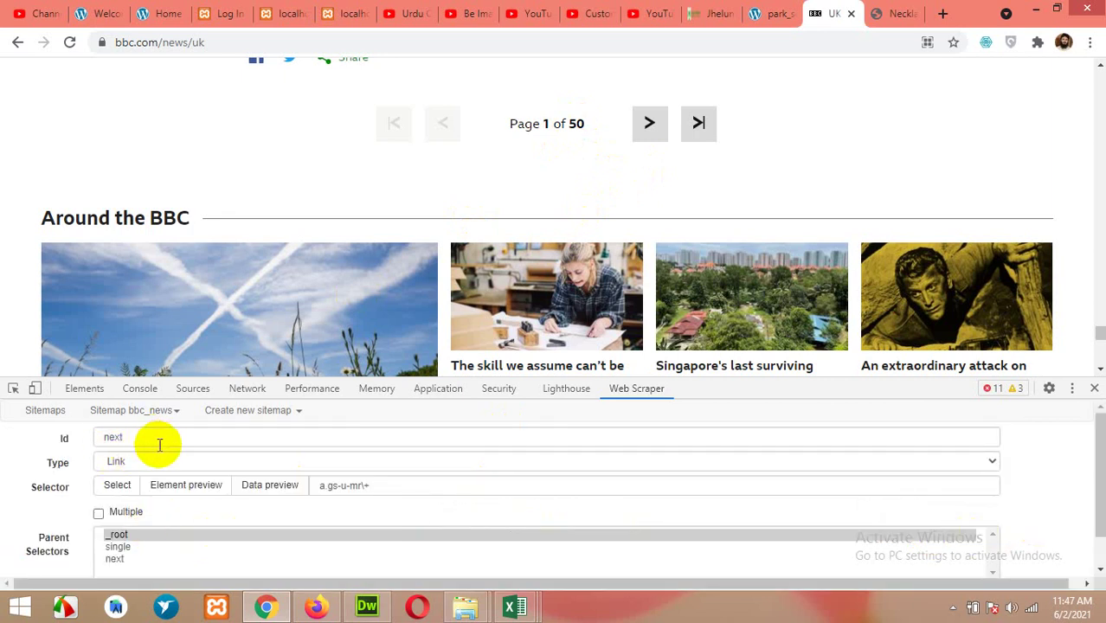
ctrl+click(122, 559)
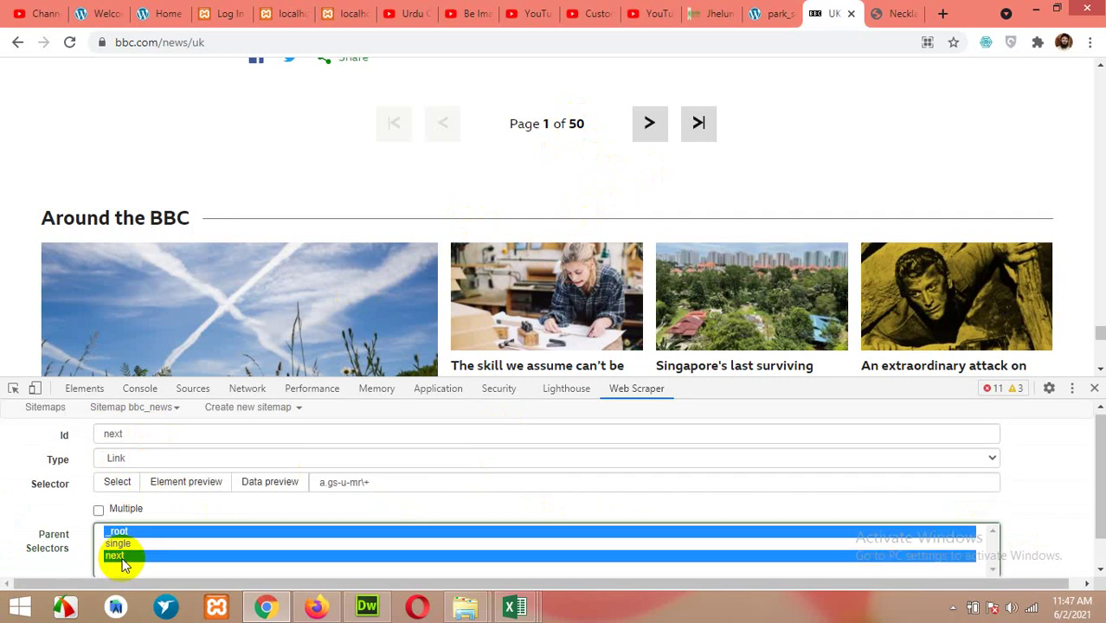
ctrl+click(119, 558)
scroll(164, 545, down, 2)
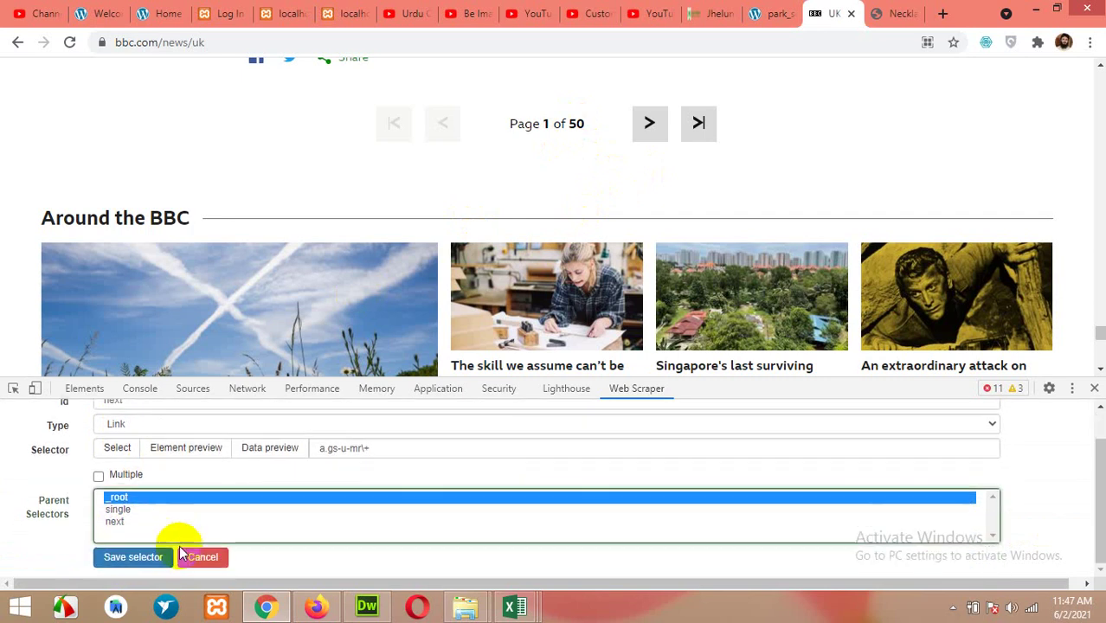
click(128, 557)
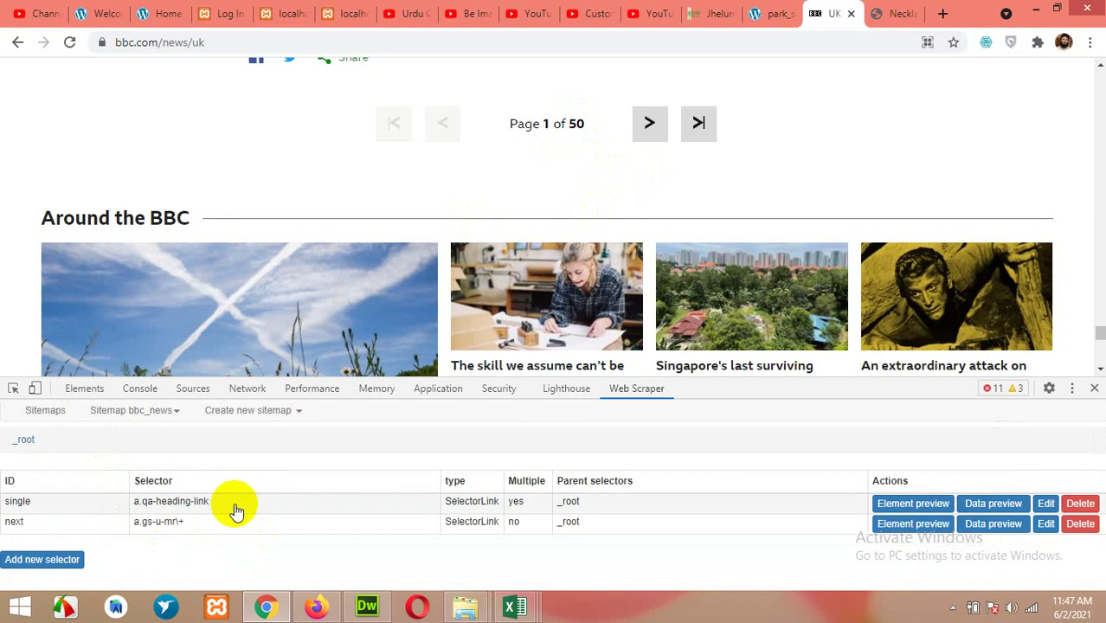
Add next as a parent alongside _root for the single selector and save it
click(1044, 505)
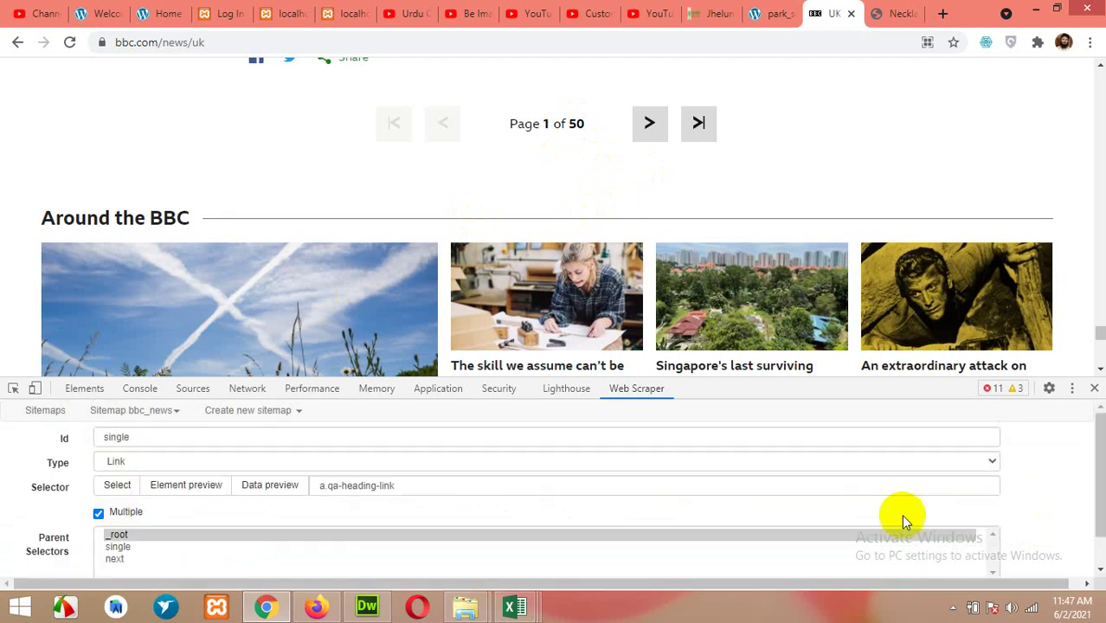
ctrl+click(119, 559)
scroll(34, 540, down, 1)
click(124, 561)
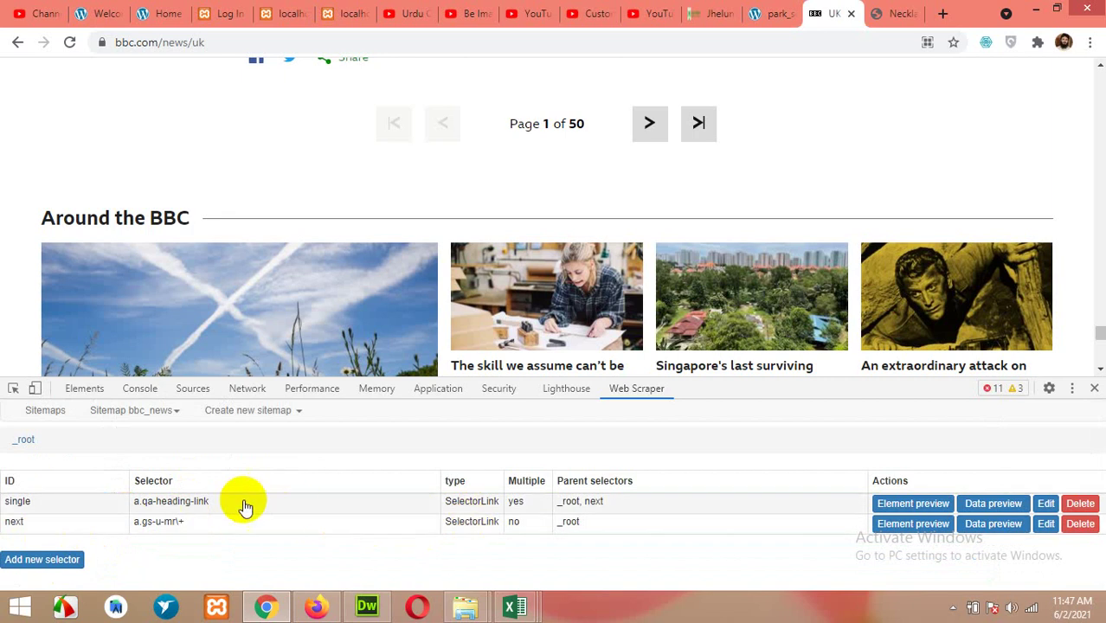
Enter the single selector's child level and open the article about Hillsborough's royal status at its headline
click(40, 509)
scroll(511, 176, down, 10)
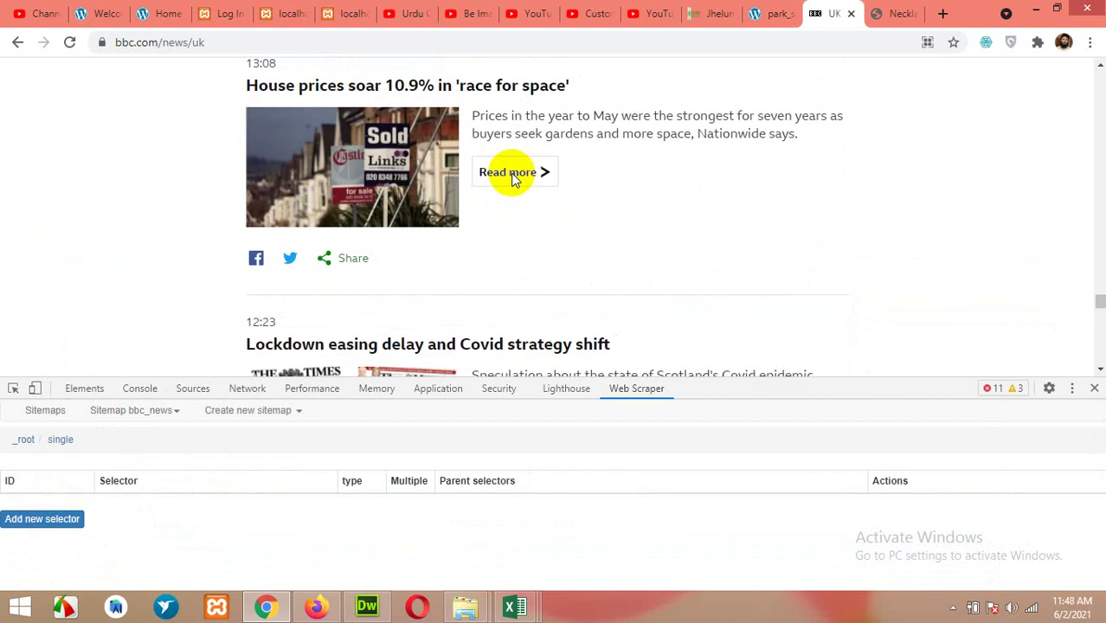
scroll(513, 177, down, 15)
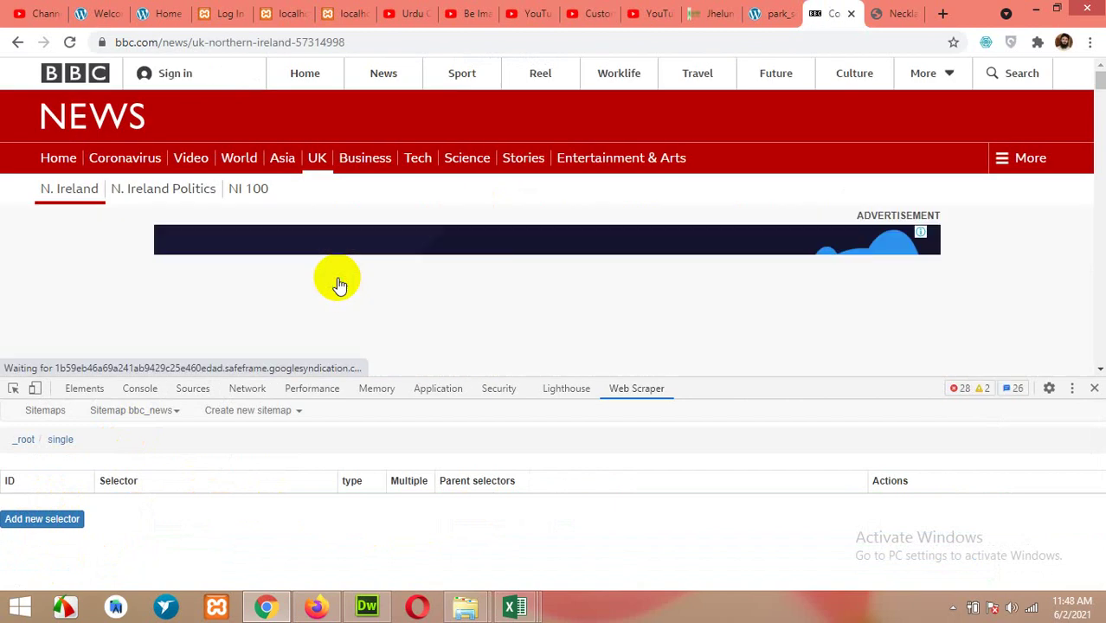
scroll(96, 284, down, 2)
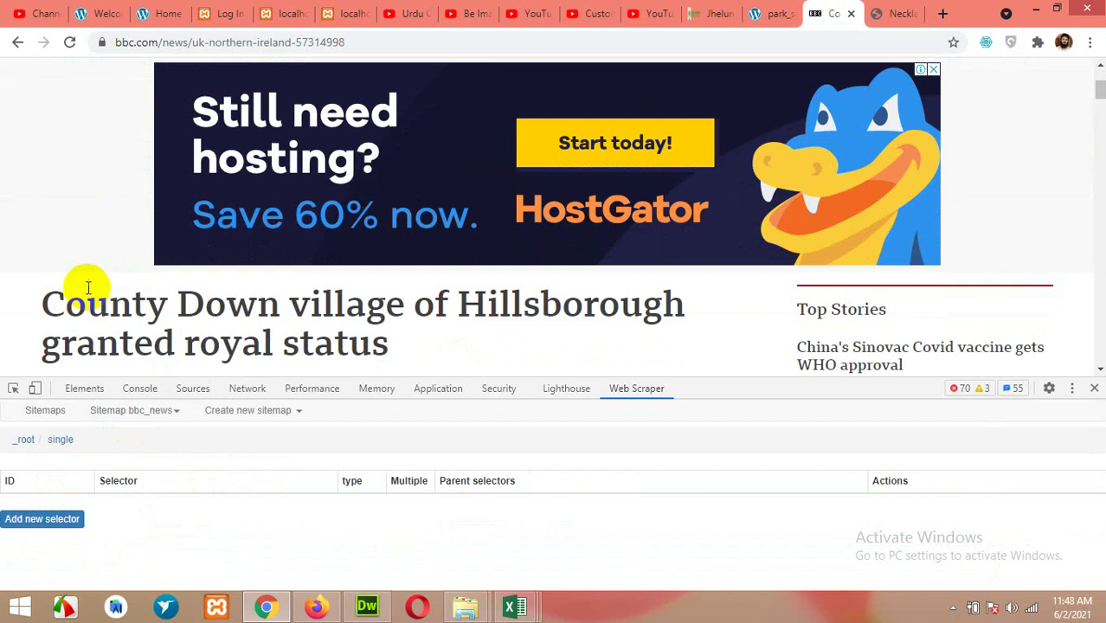
scroll(82, 289, down, 2)
scroll(81, 291, up, 1)
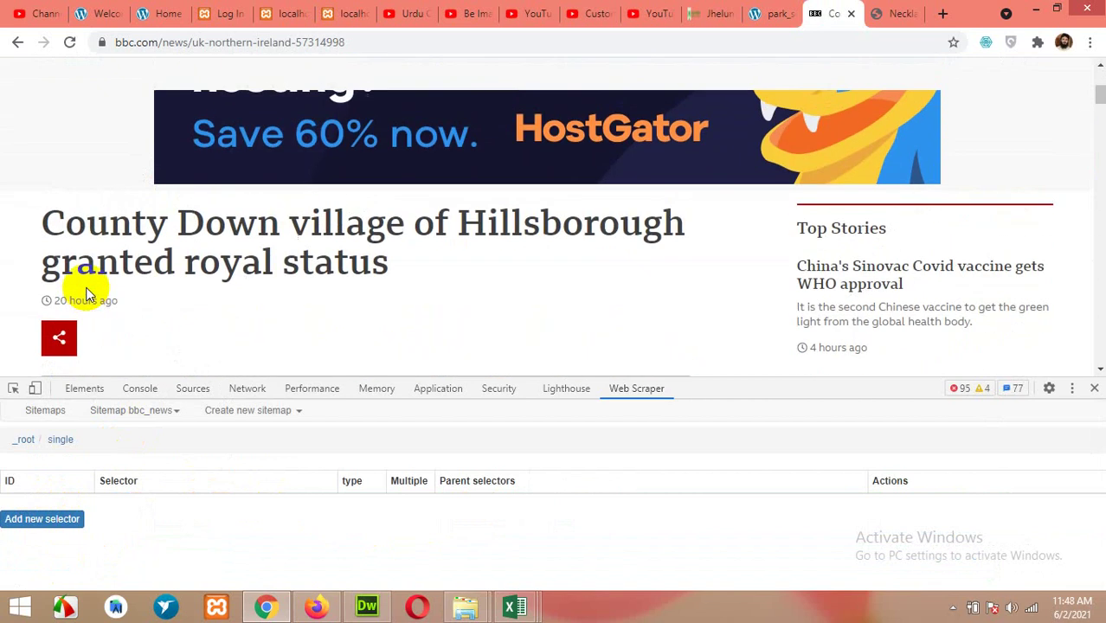
click(49, 225)
shift+click(390, 273)
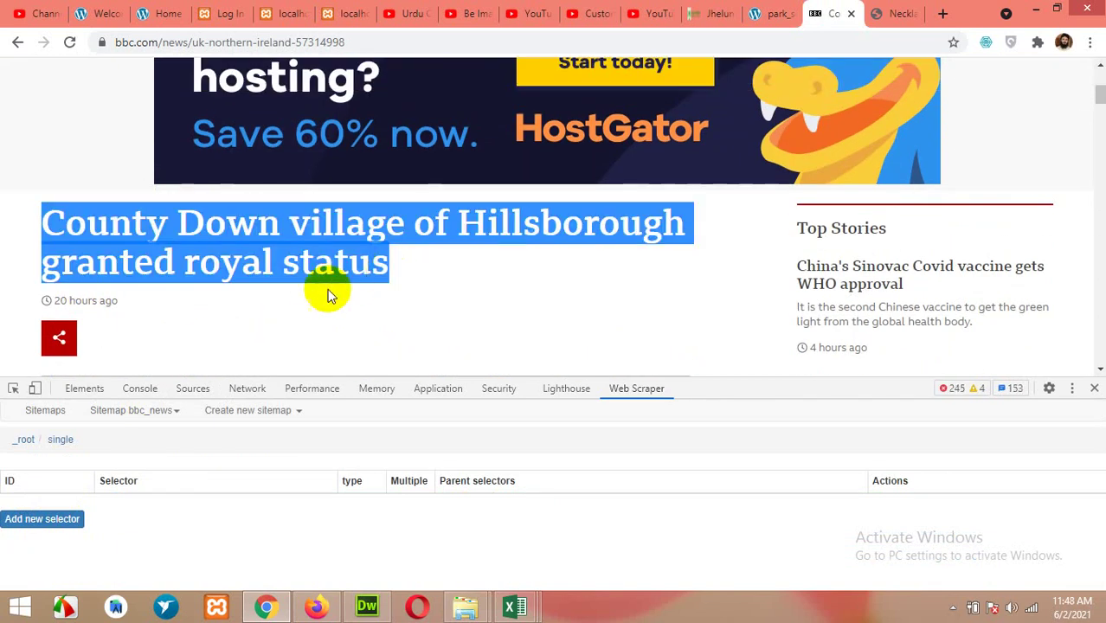
Add a new selector under single with the ID title, keeping the type Text
click(50, 519)
click(151, 437)
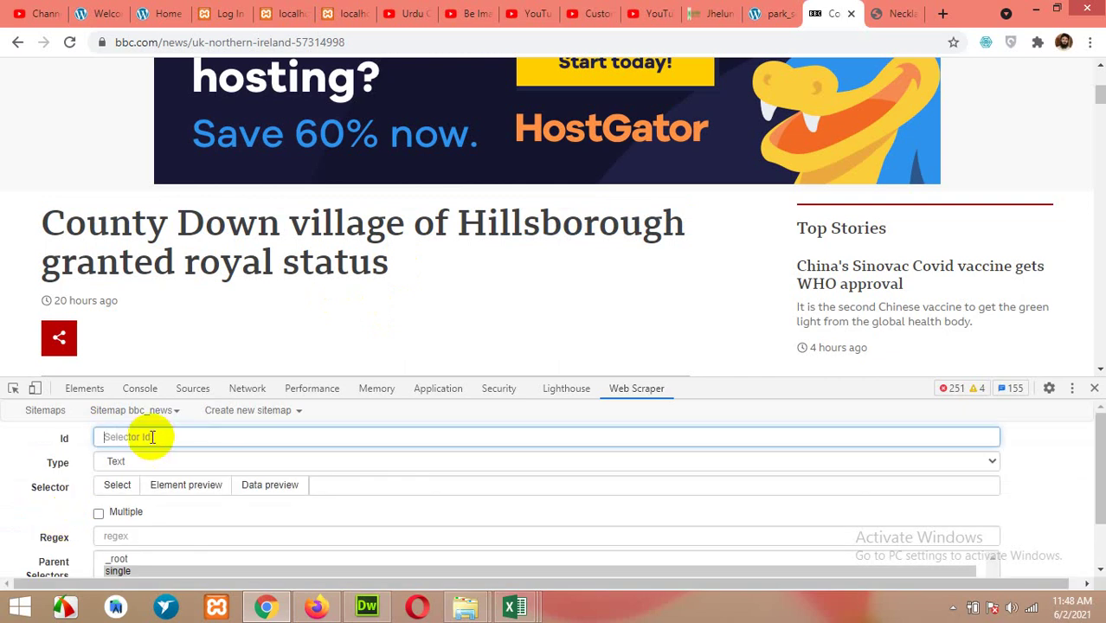
text(titl)
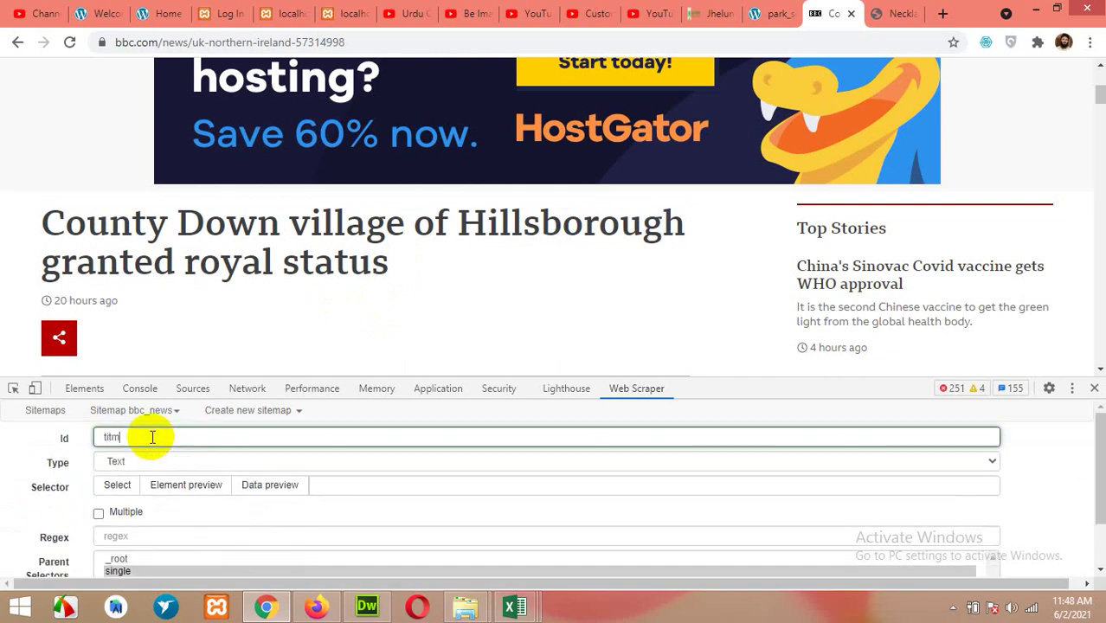
key(BackSpace)
text(tle)
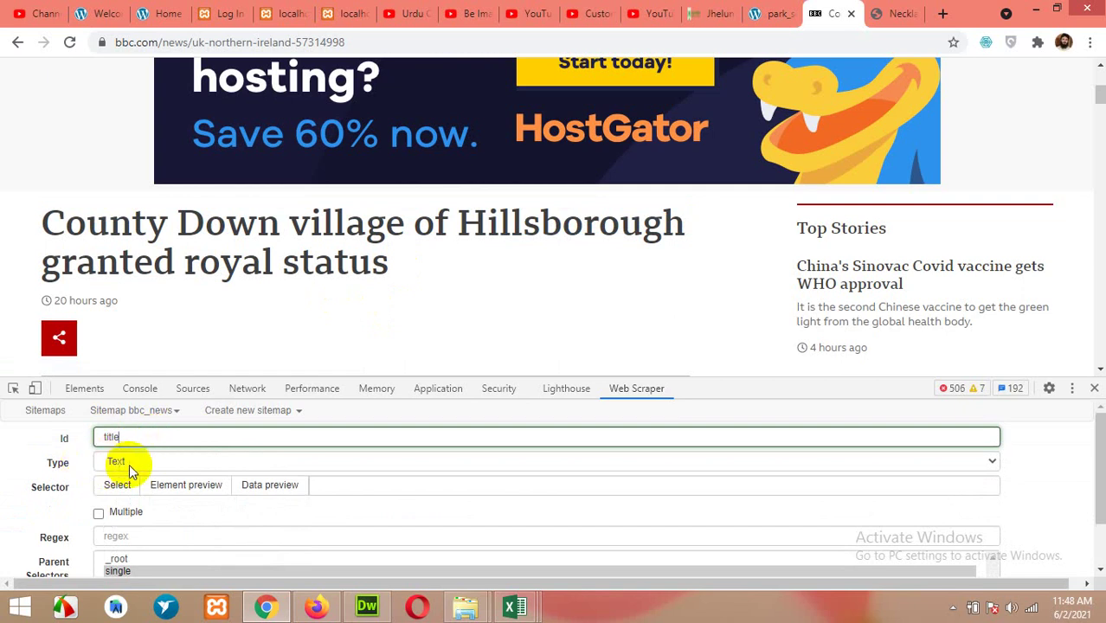
Pick the article's h1 headline as the title selector's element and save the selector
click(116, 489)
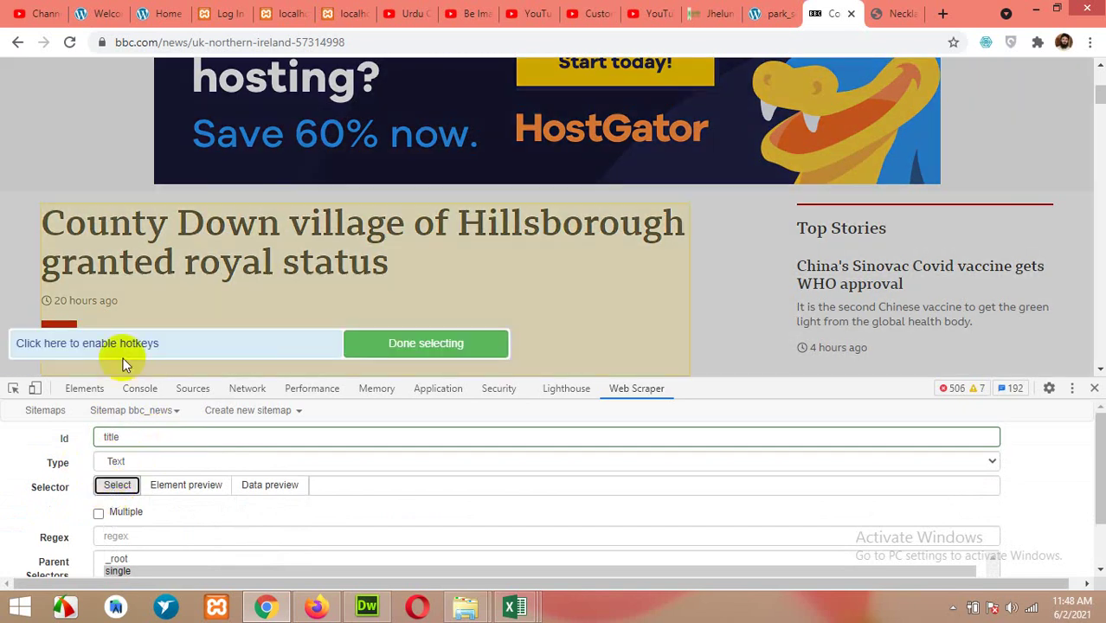
click(136, 242)
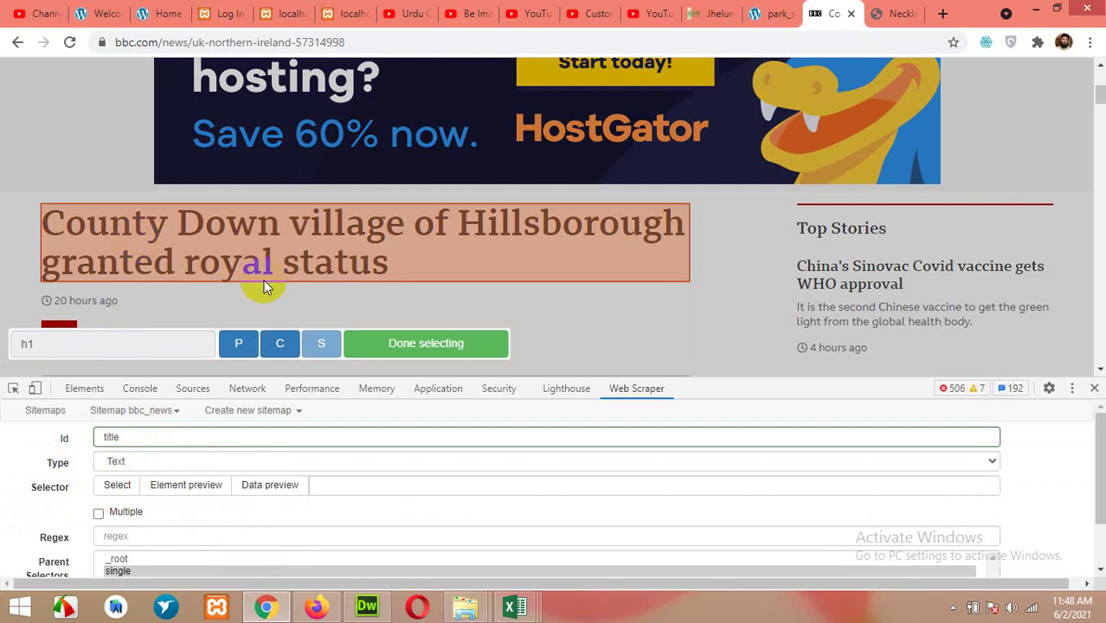
click(402, 344)
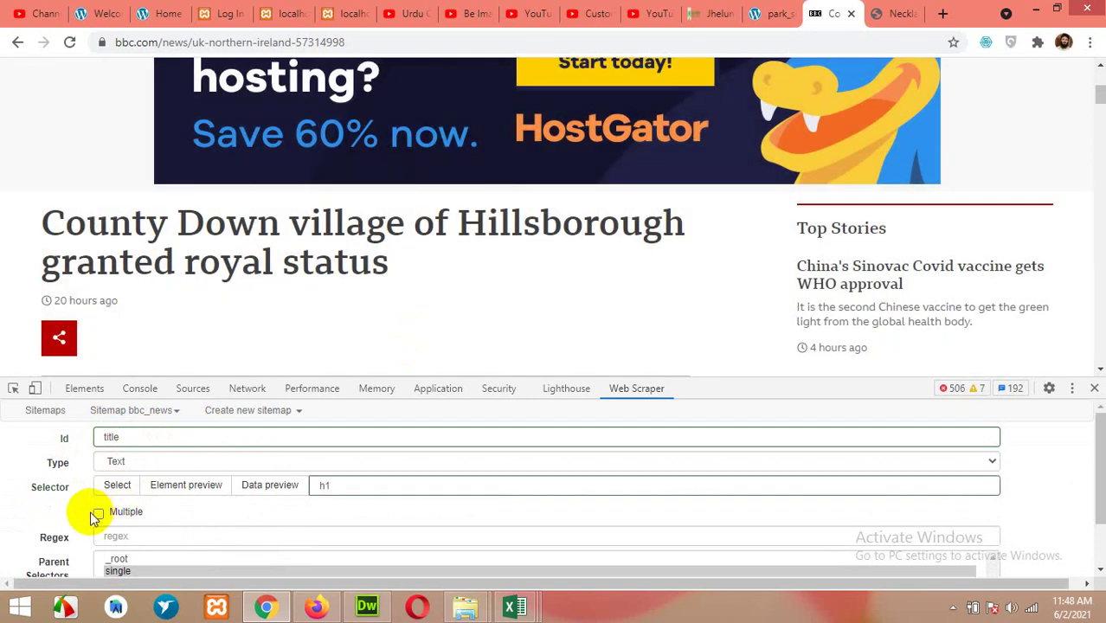
scroll(100, 517, down, 2)
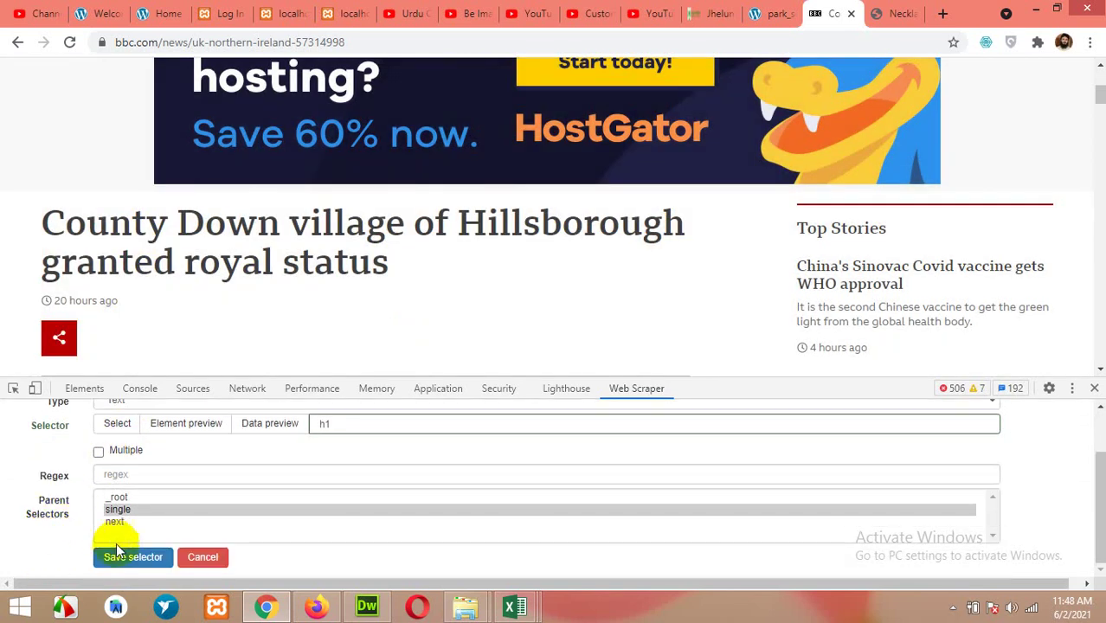
click(134, 558)
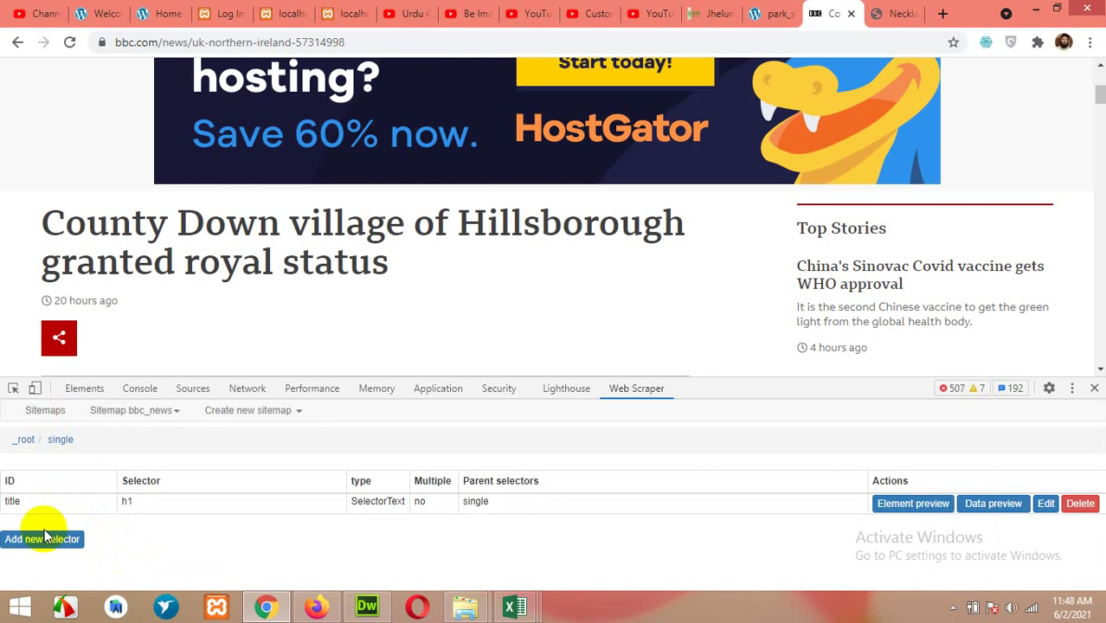
Add another selector under single with the ID image and the type Image for the article's lead photo
scroll(55, 303, down, 1)
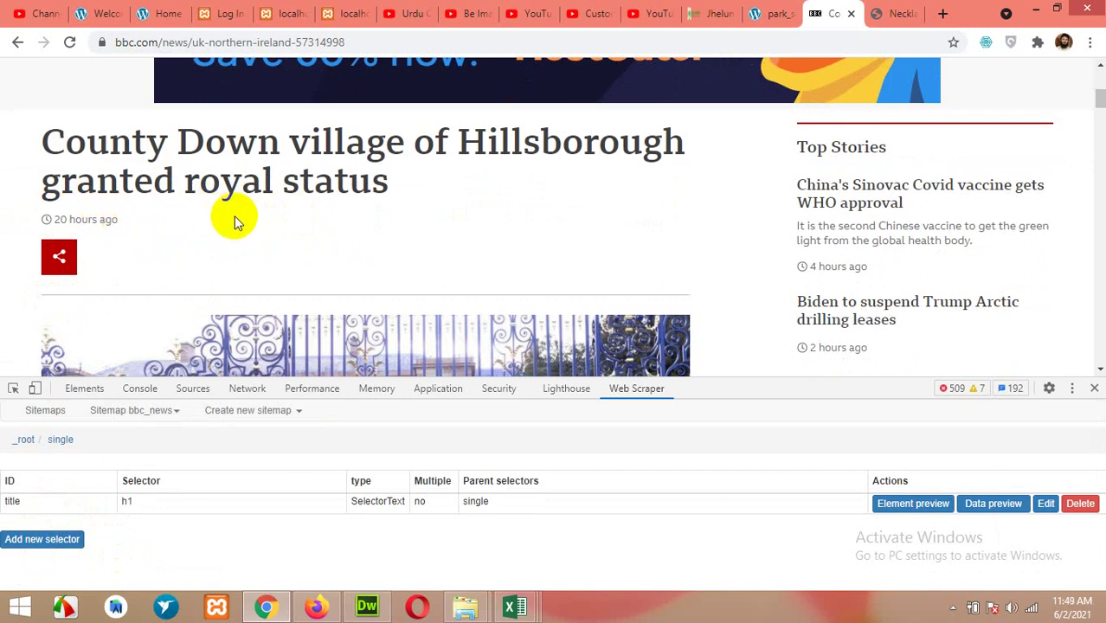
scroll(235, 217, down, 3)
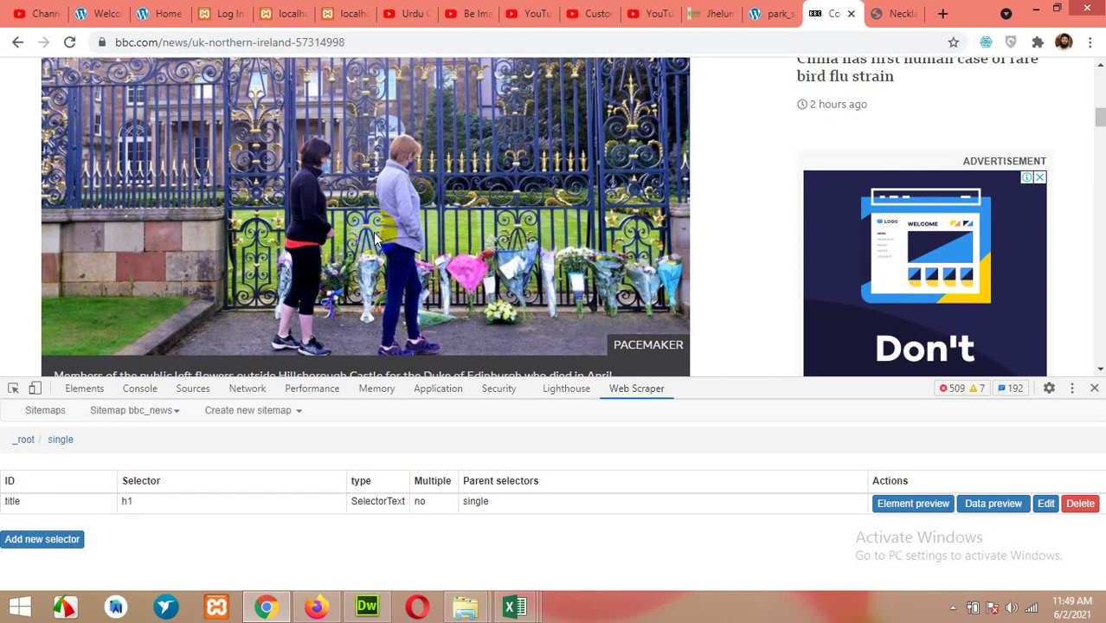
click(26, 541)
click(151, 439)
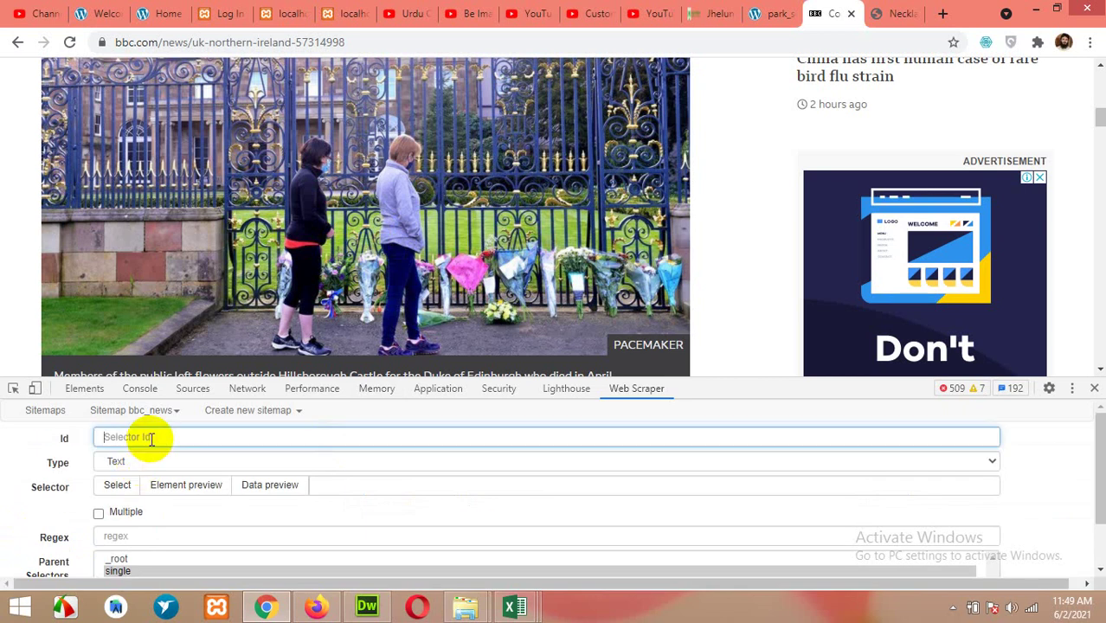
text(image)
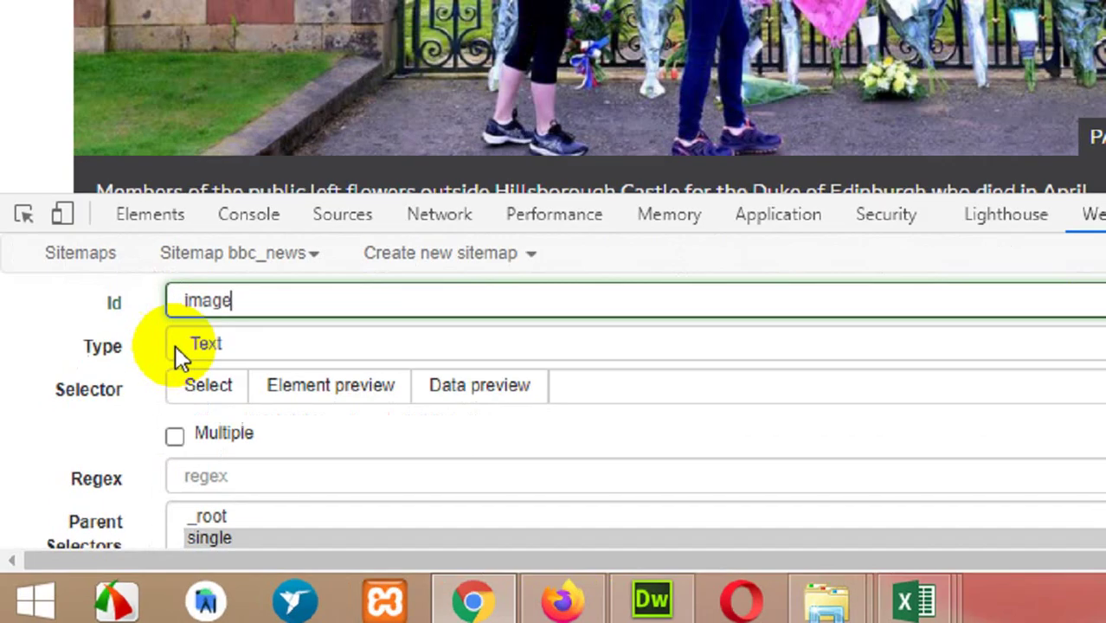
click(102, 468)
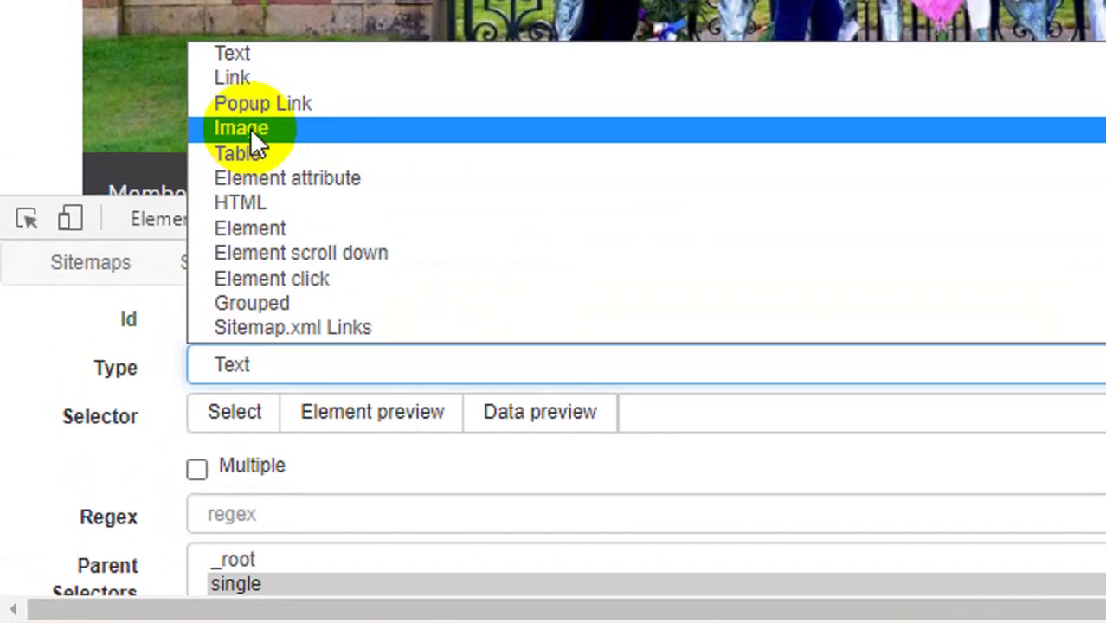
click(249, 79)
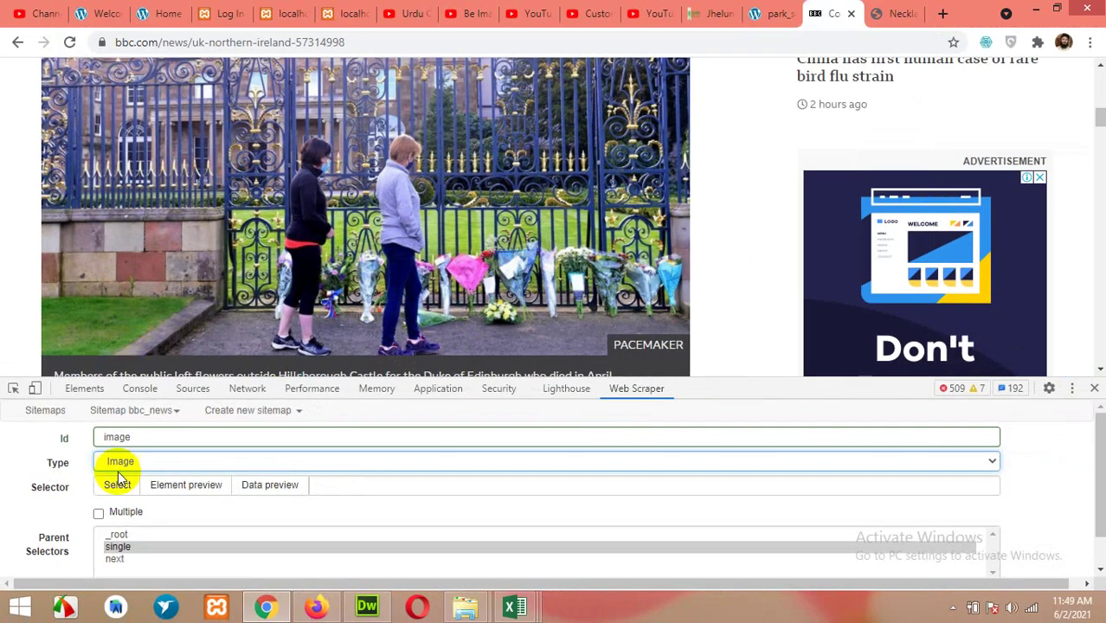
Pick the article's lead photo as the image selector's element and preview the data it extracts
click(122, 489)
click(249, 223)
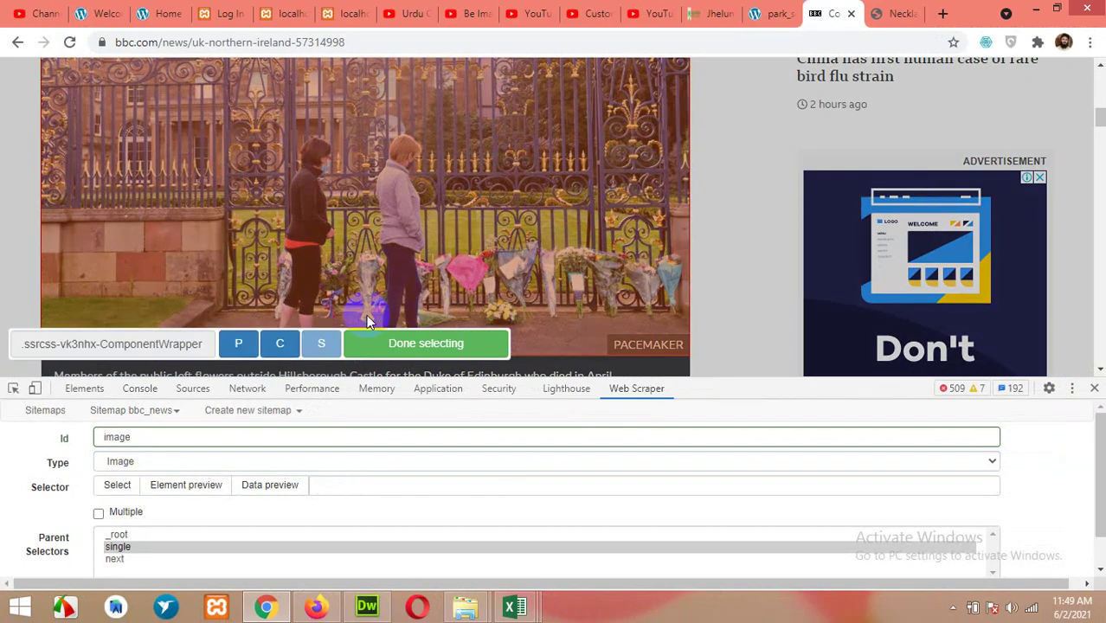
click(396, 348)
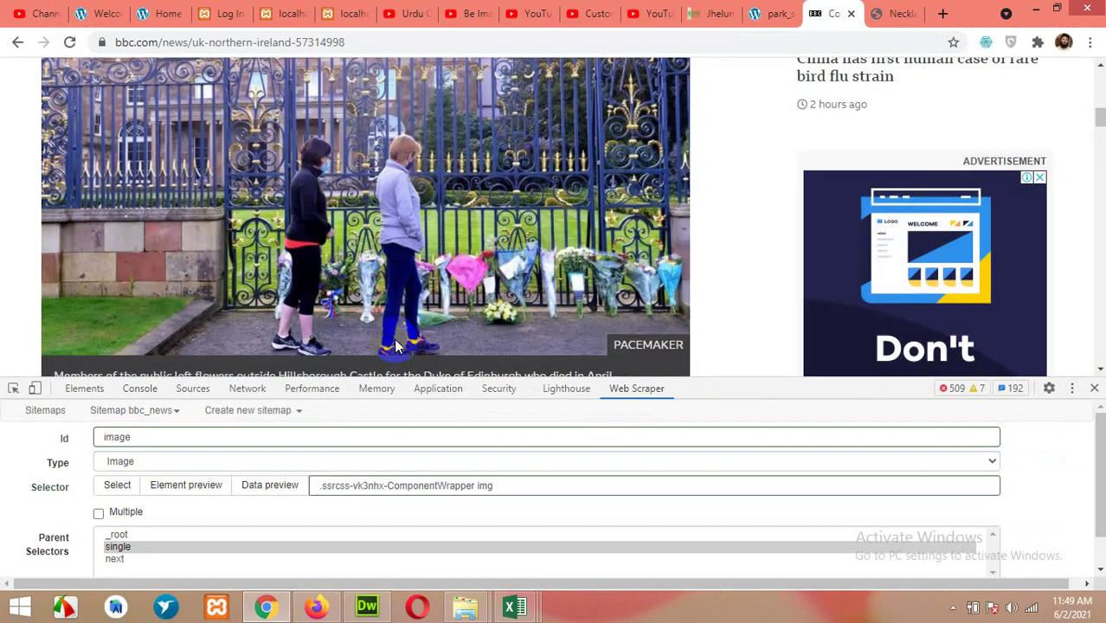
click(269, 486)
drag(48, 523, 457, 525)
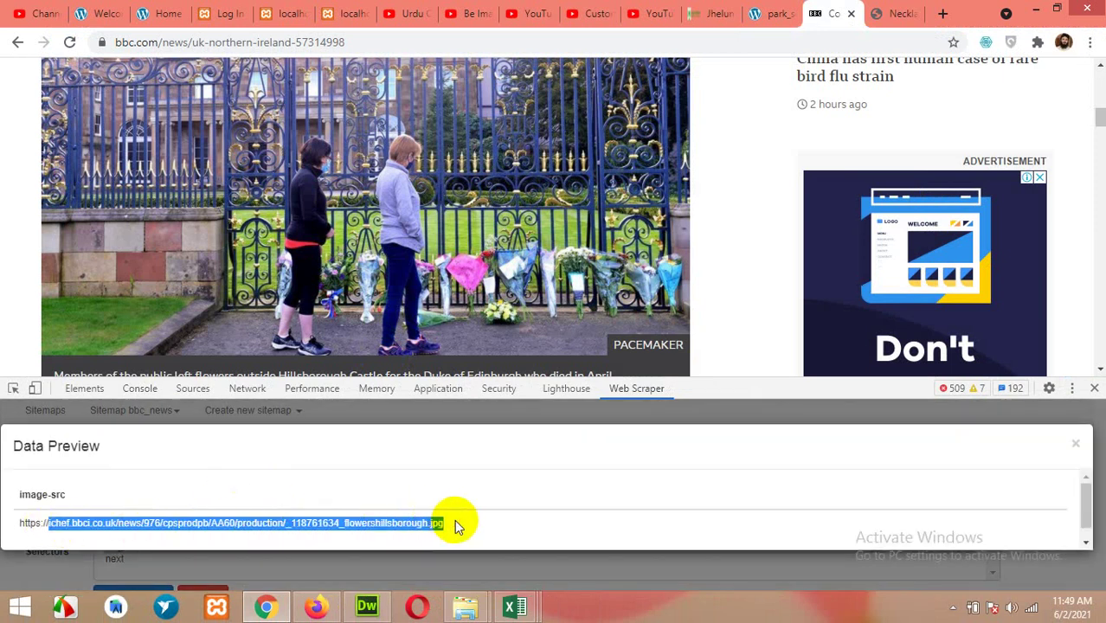
click(1077, 449)
Save the image selector with single as its parent
scroll(475, 240, down, 2)
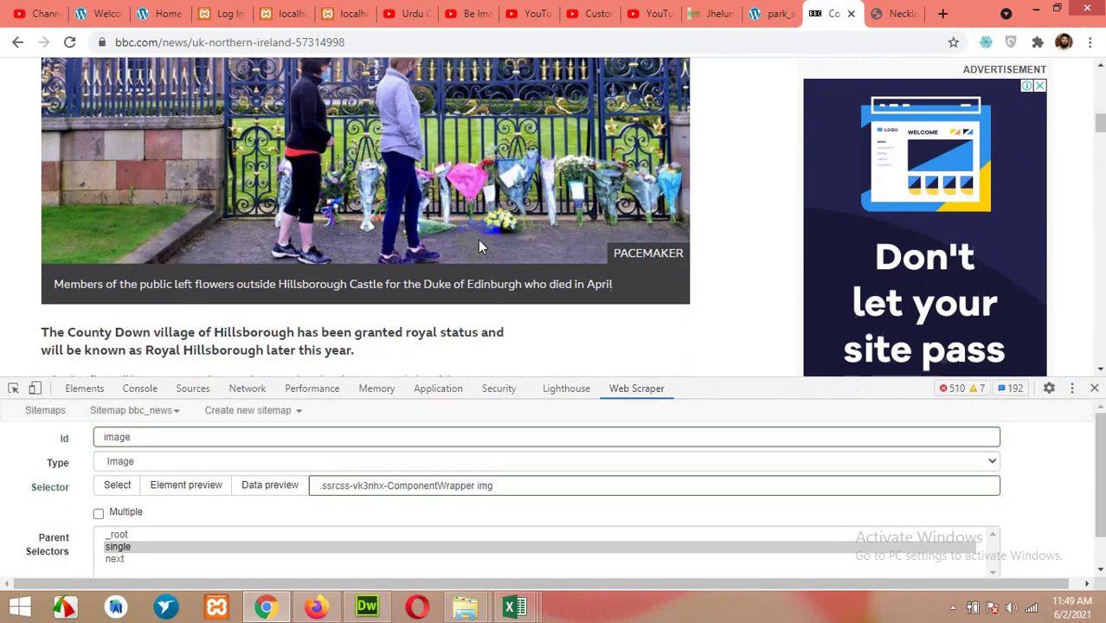
scroll(40, 279, down, 3)
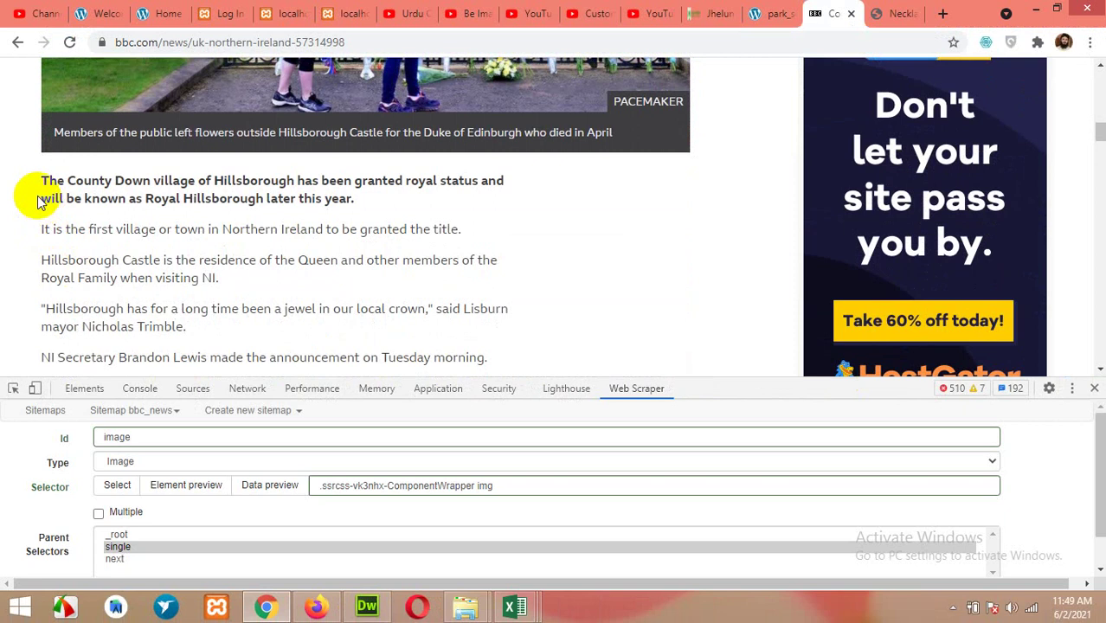
scroll(227, 246, up, 1)
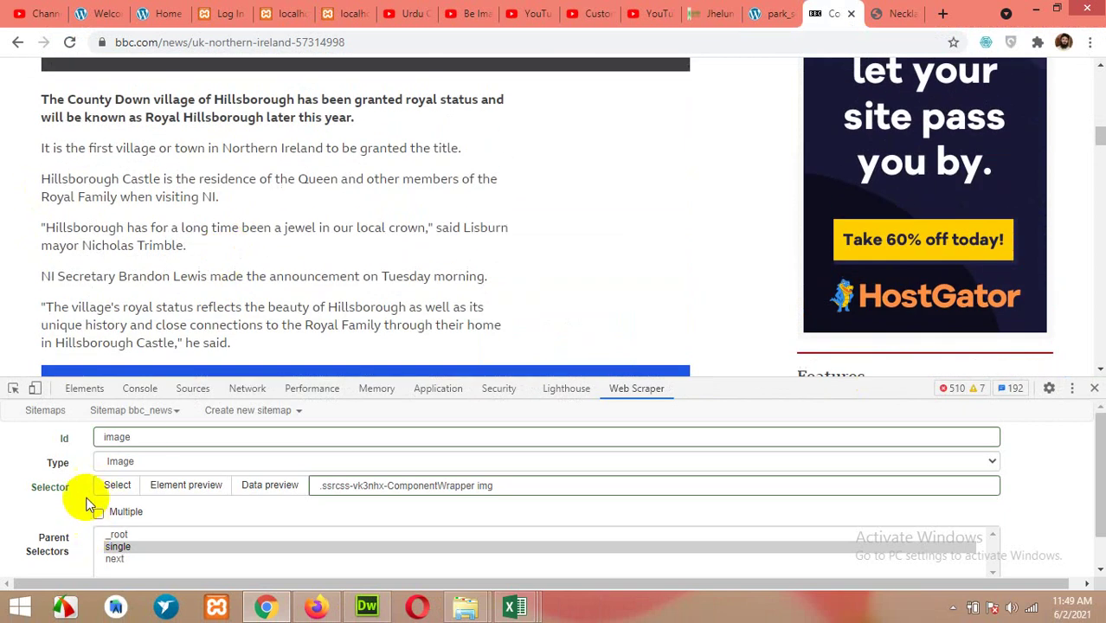
scroll(61, 527, down, 1)
click(124, 561)
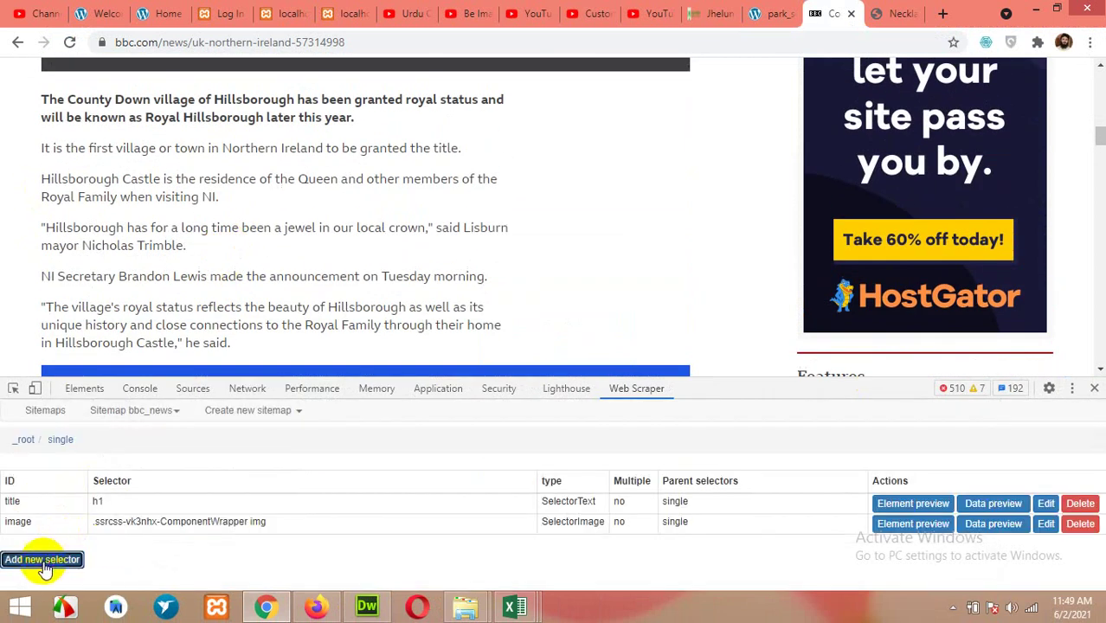
Add a third selector under single with the ID description and the type HTML
click(42, 559)
click(127, 437)
text(description)
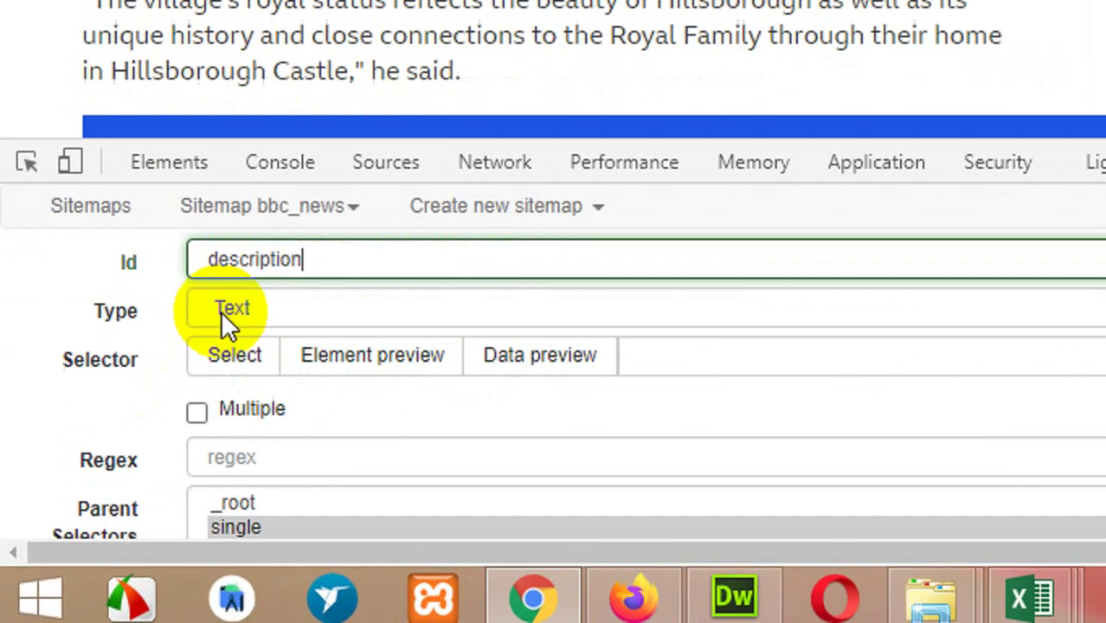
click(112, 465)
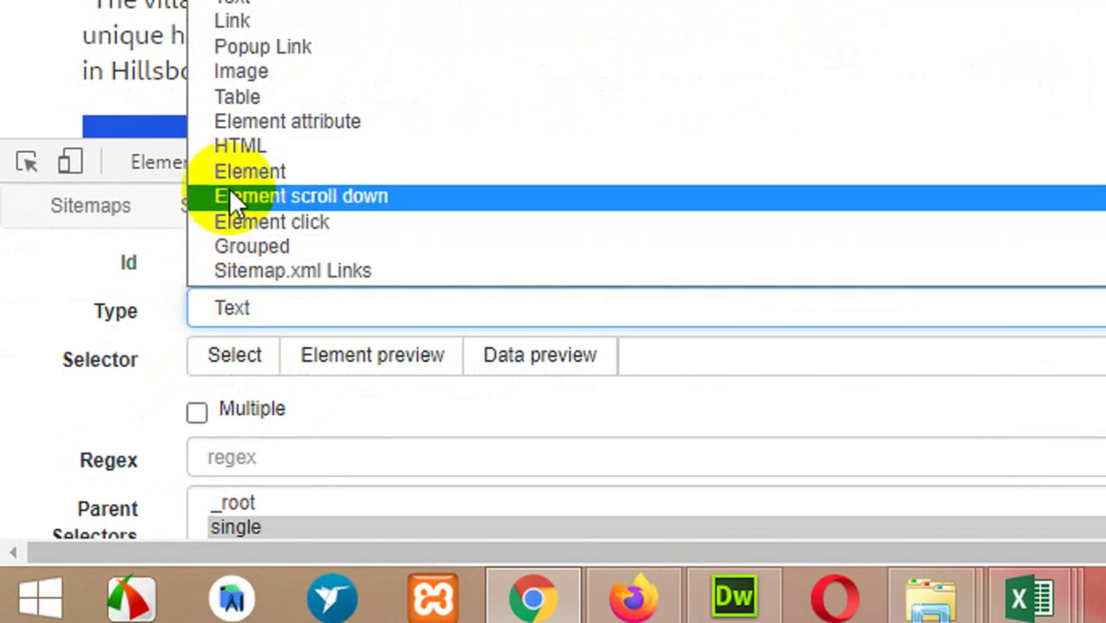
click(122, 381)
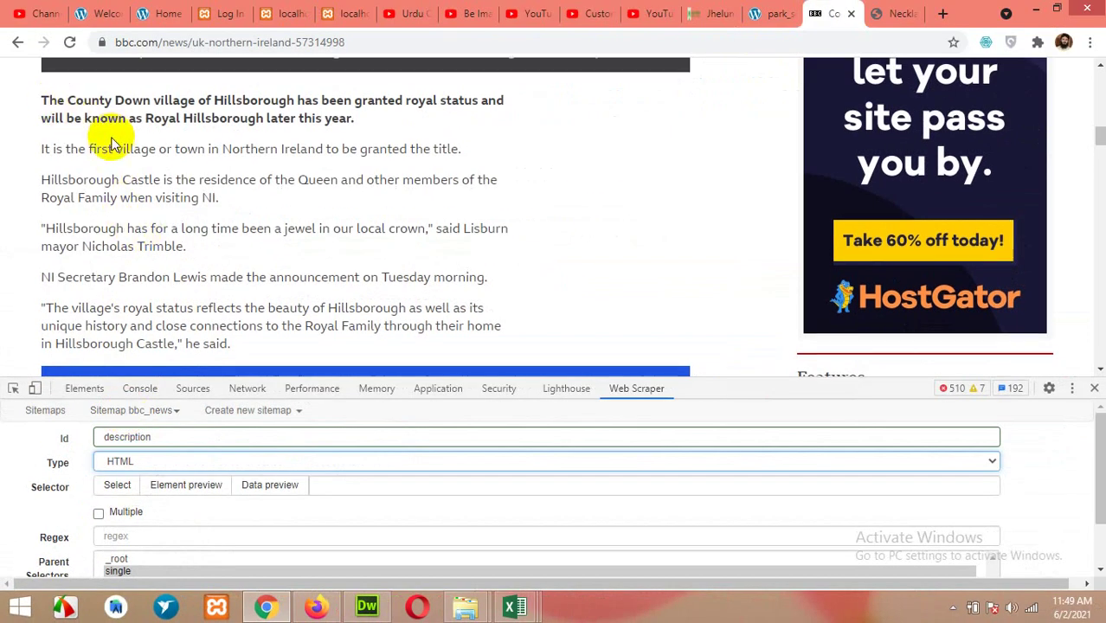
Examine the article's body text and its layout to see which content the description selector must cover
scroll(95, 199, up, 1)
scroll(100, 224, down, 1)
scroll(102, 227, down, 2)
scroll(111, 214, up, 1)
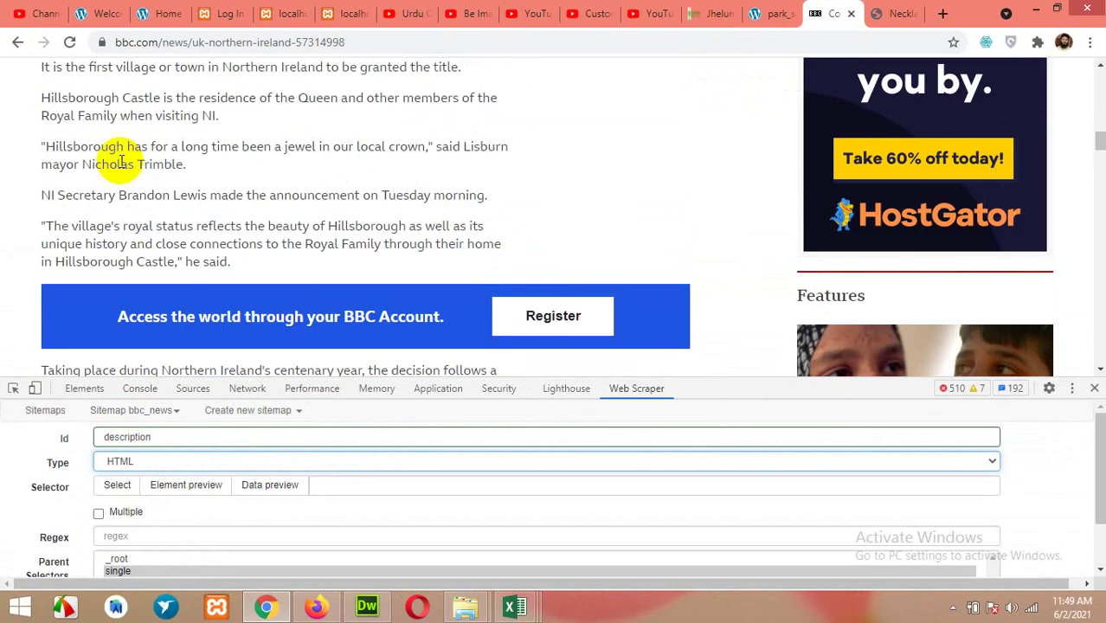
scroll(118, 168, down, 2)
scroll(122, 178, down, 10)
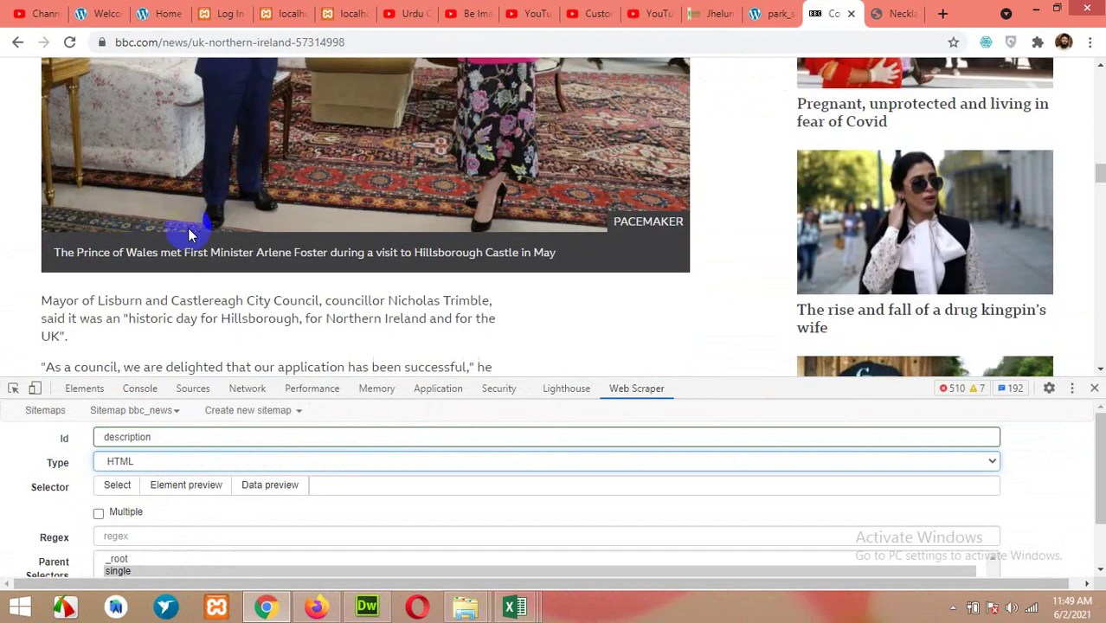
scroll(200, 247, down, 2)
scroll(199, 241, up, 12)
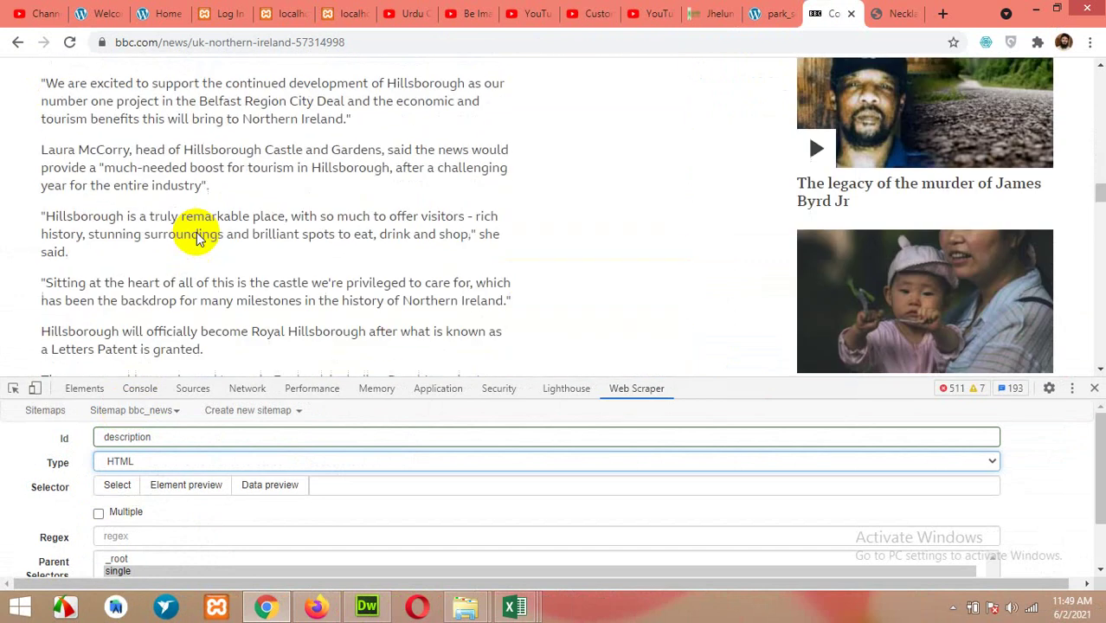
scroll(199, 231, up, 6)
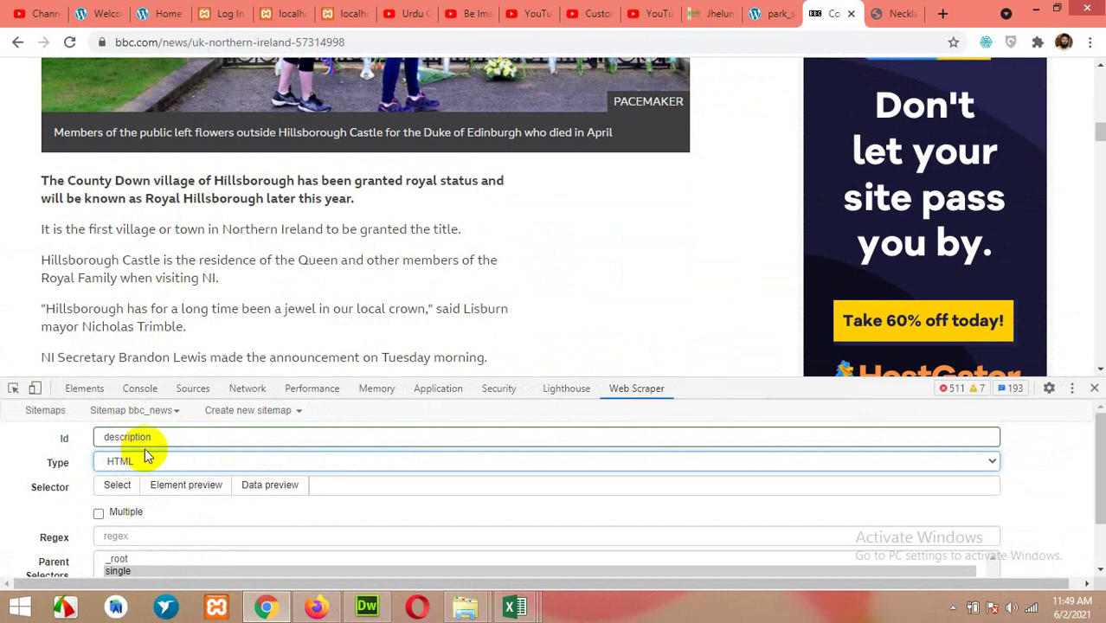
Pick the whole article container, including photo and body text, as the description selector's element
click(119, 490)
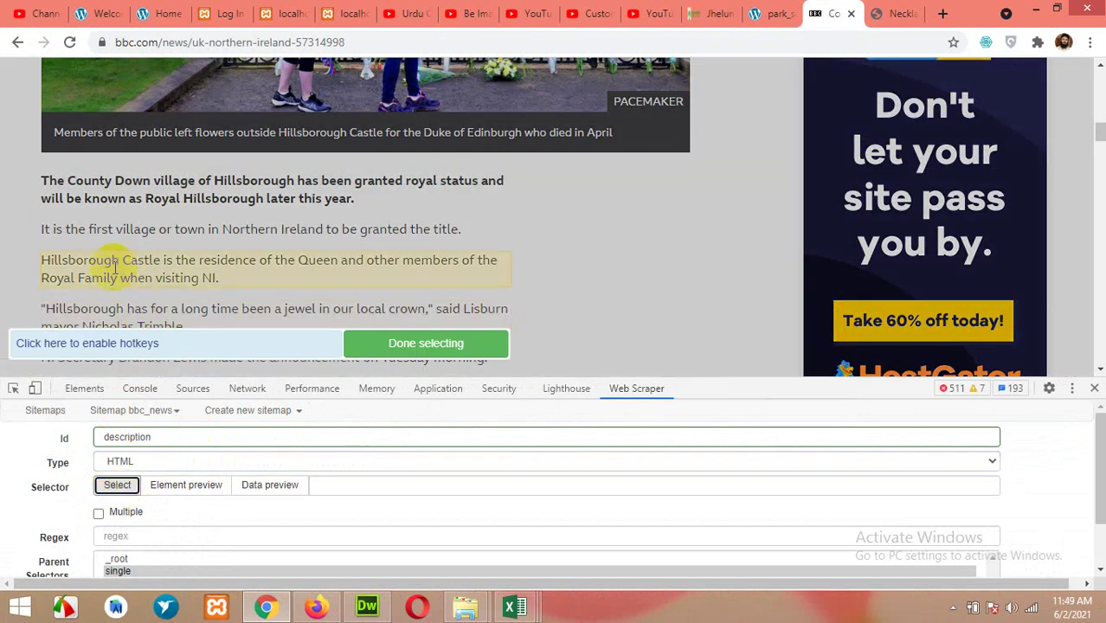
scroll(98, 242, up, 1)
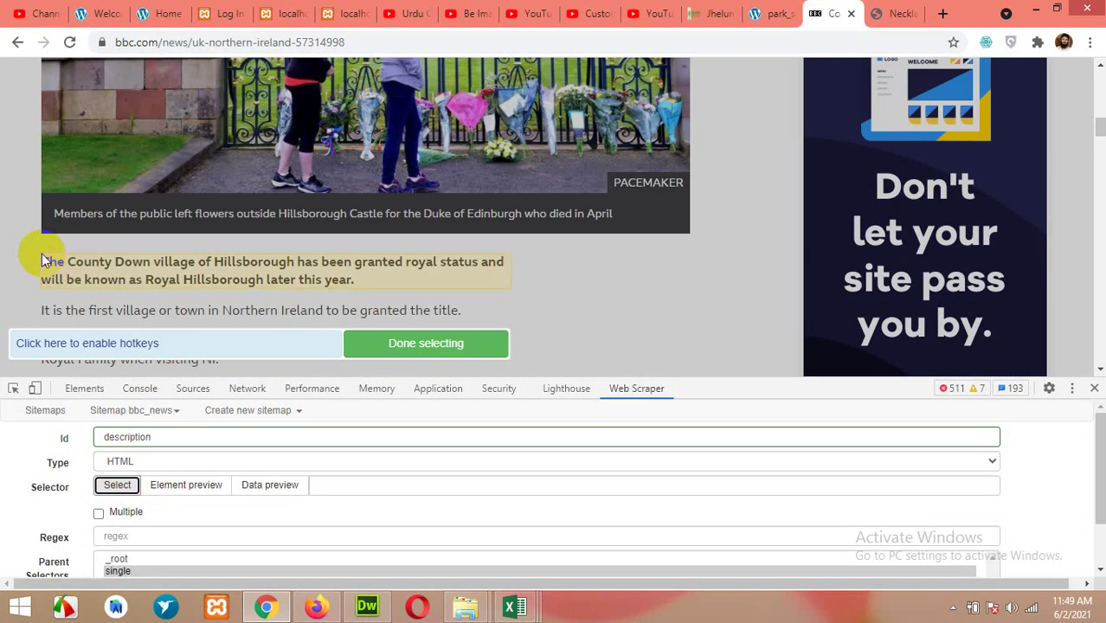
click(43, 297)
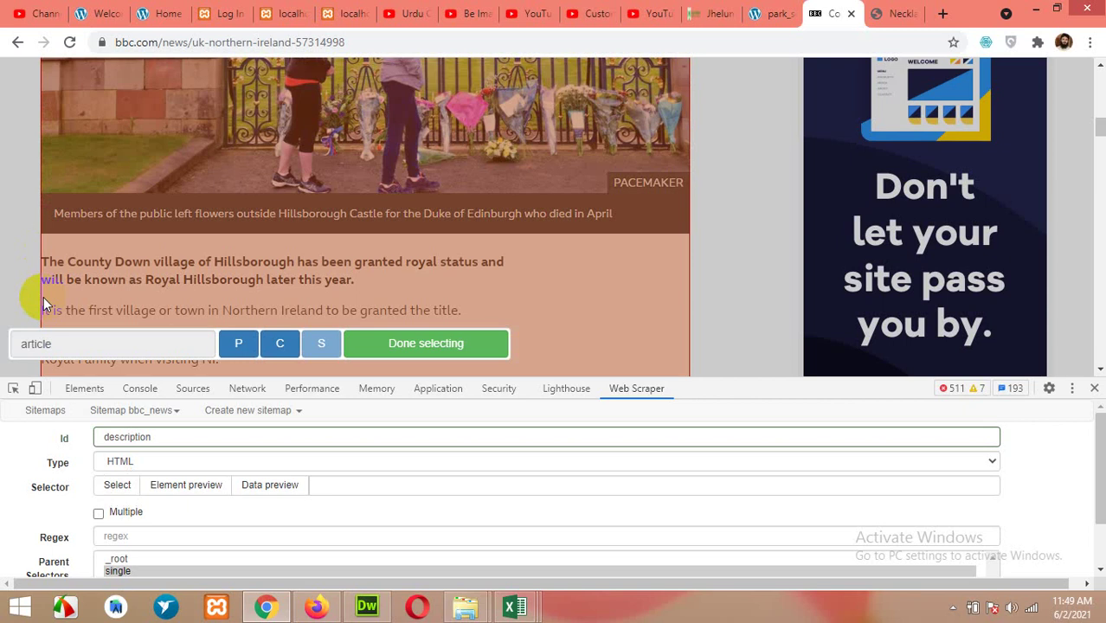
click(407, 346)
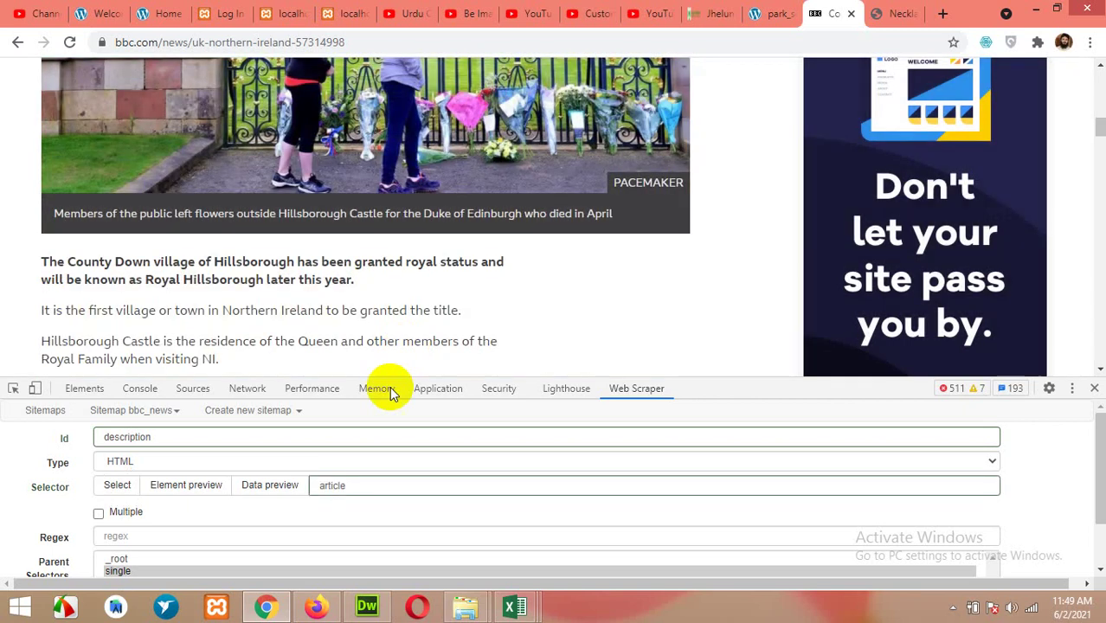
Preview the HTML that the description selector extracts and save the selector with single as its parent
click(268, 486)
scroll(394, 513, down, 10)
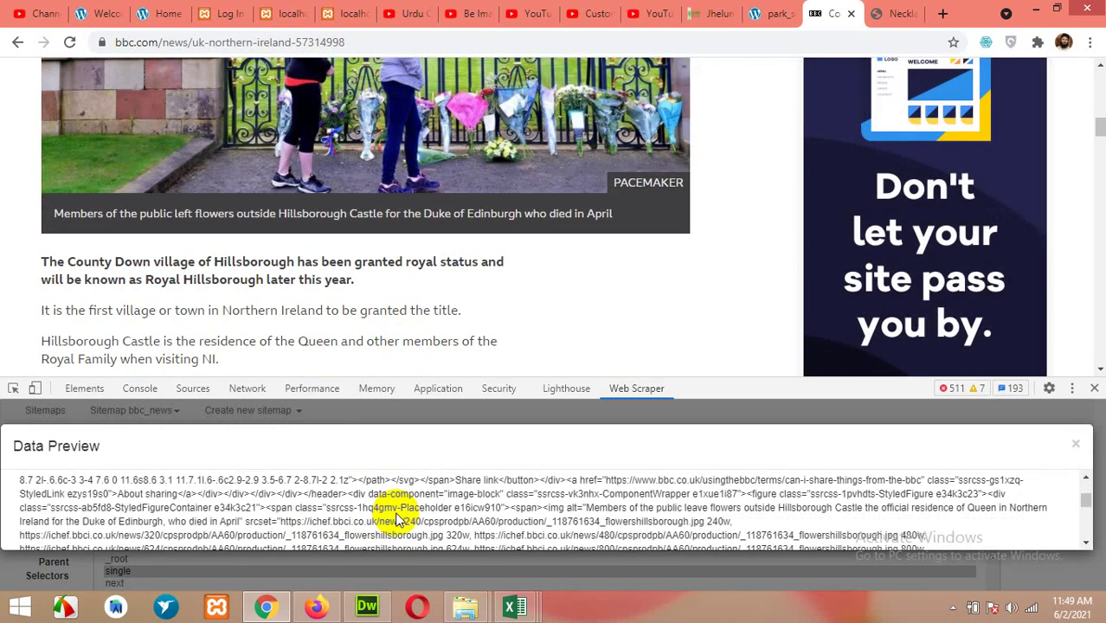
scroll(394, 515, up, 10)
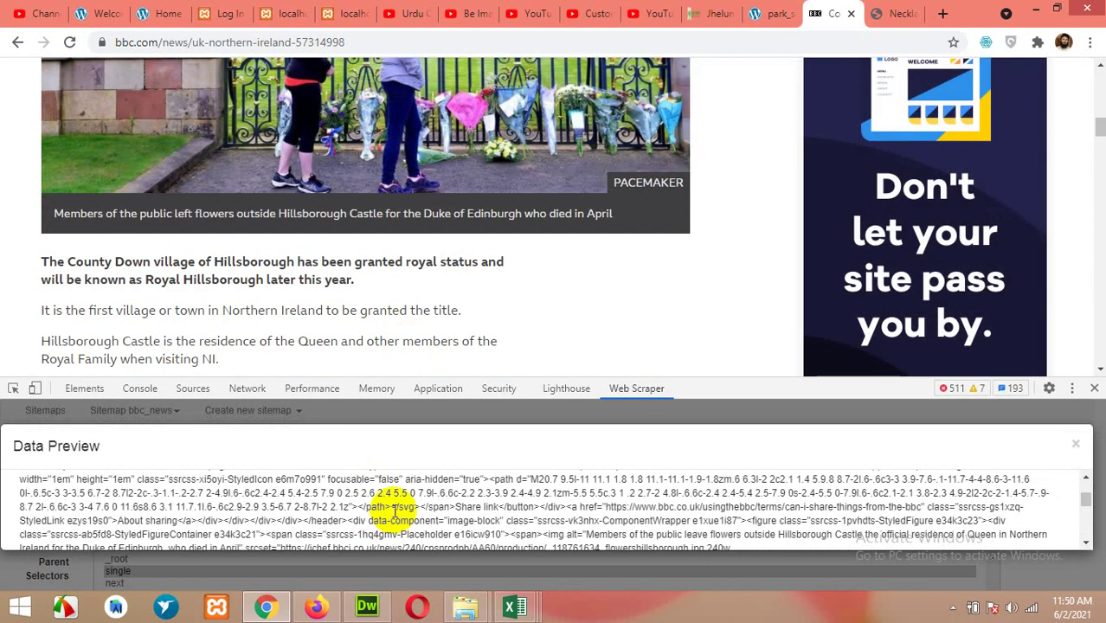
click(1075, 444)
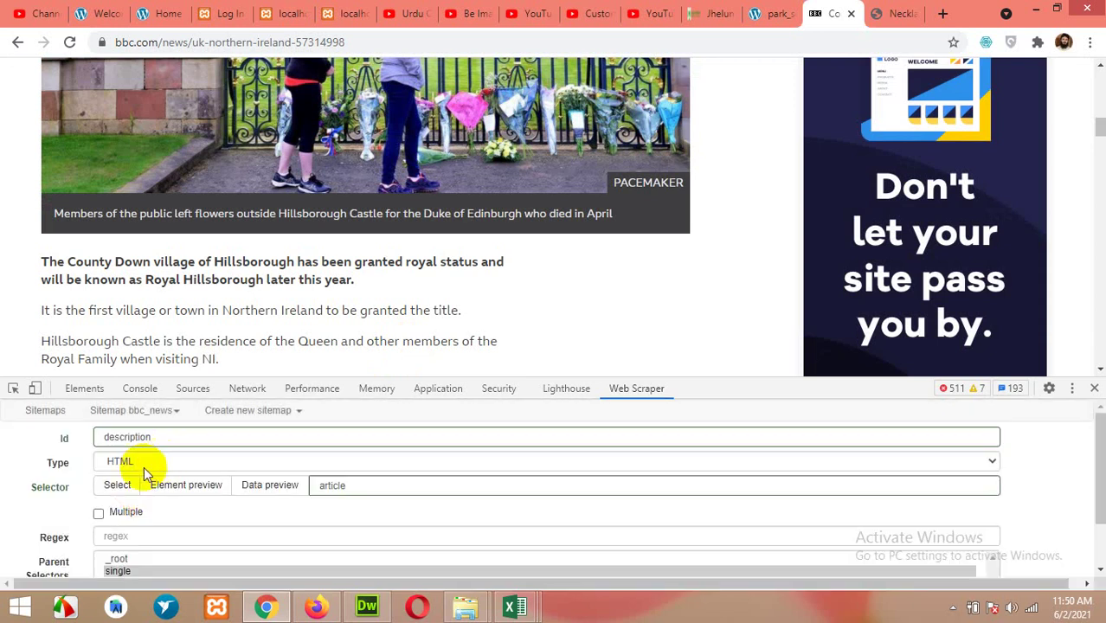
scroll(73, 487, down, 1)
click(105, 558)
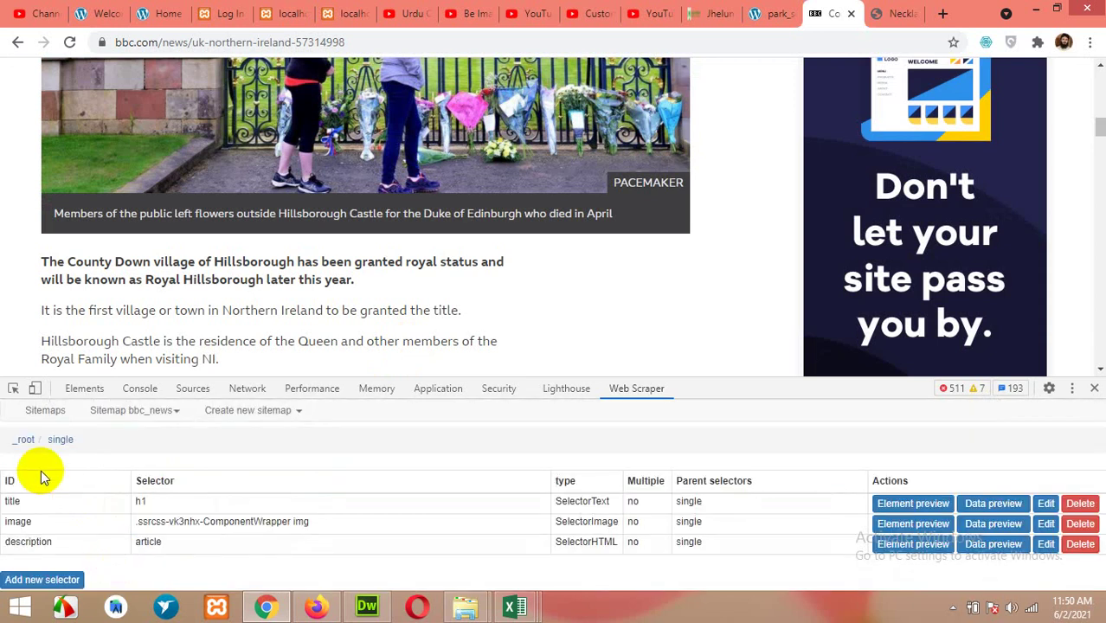
scroll(424, 290, down, 15)
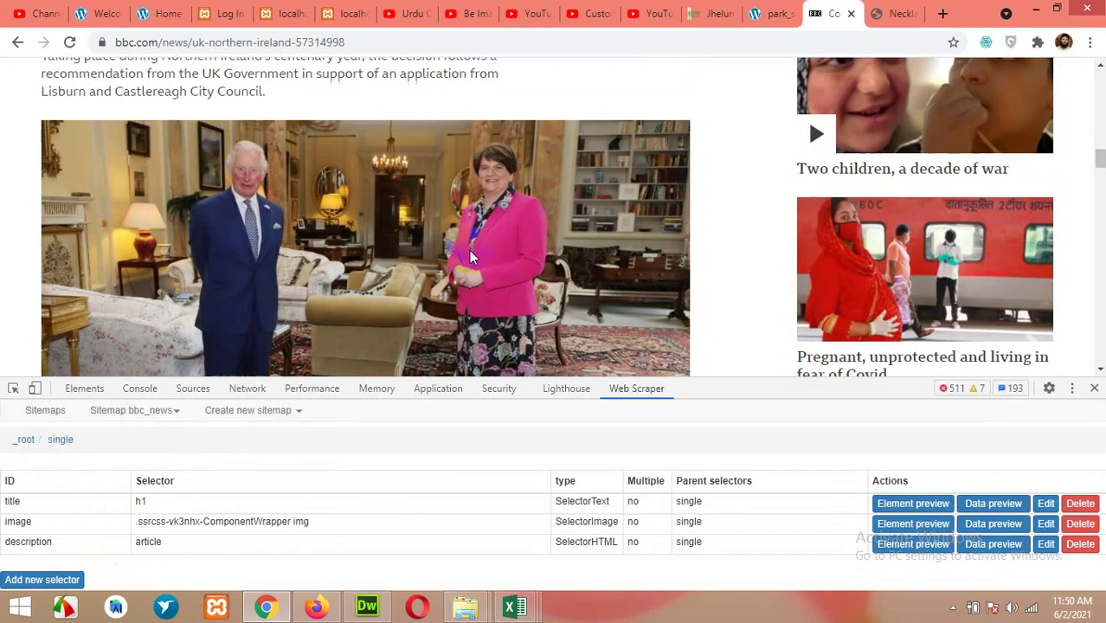
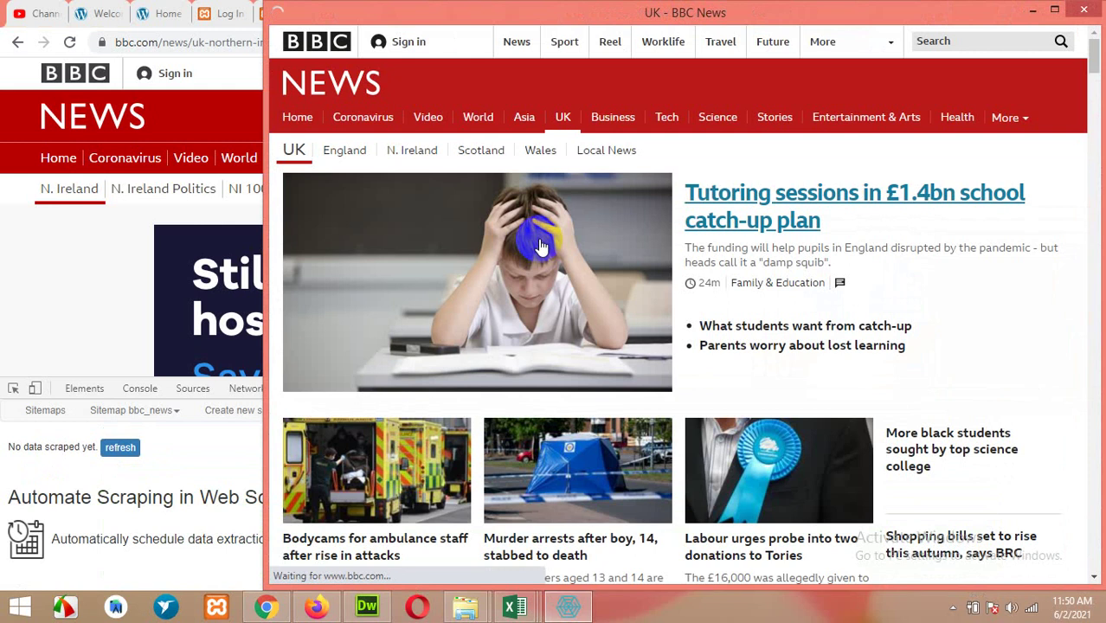
Look through the BBC UK front page and news stream pages in the scraper's window while it runs
scroll(541, 246, down, 15)
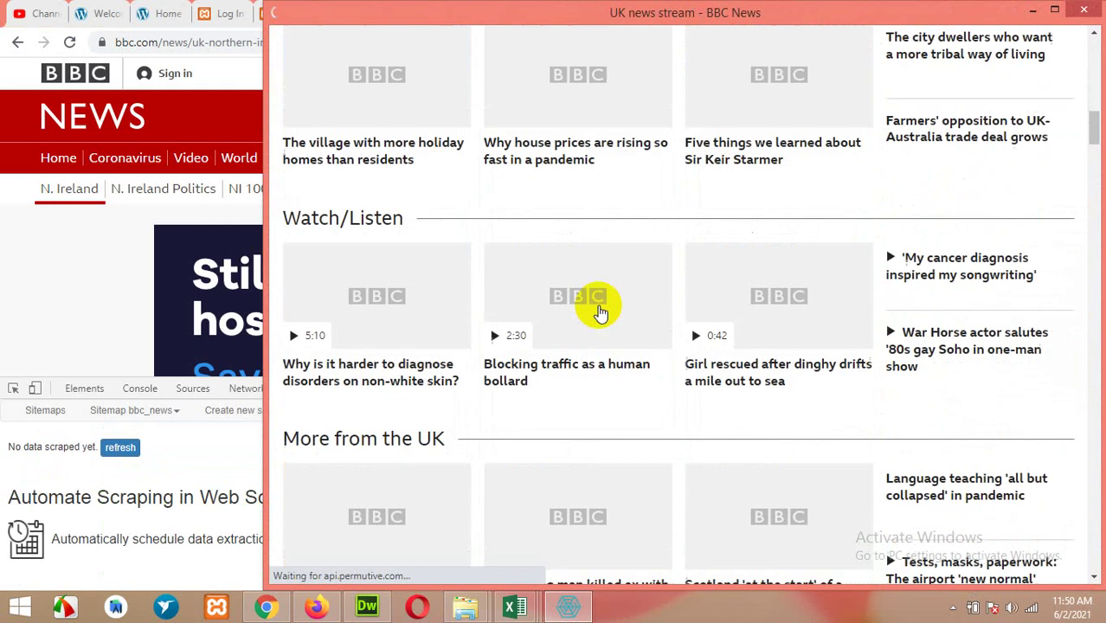
scroll(606, 329, down, 5)
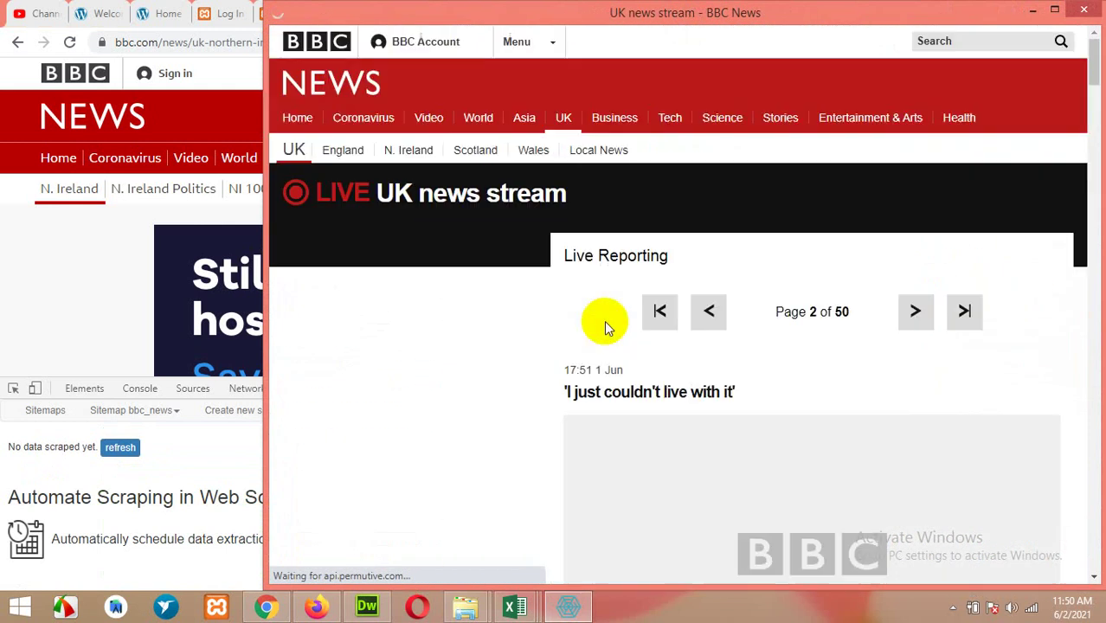
scroll(606, 329, down, 5)
scroll(606, 329, down, 15)
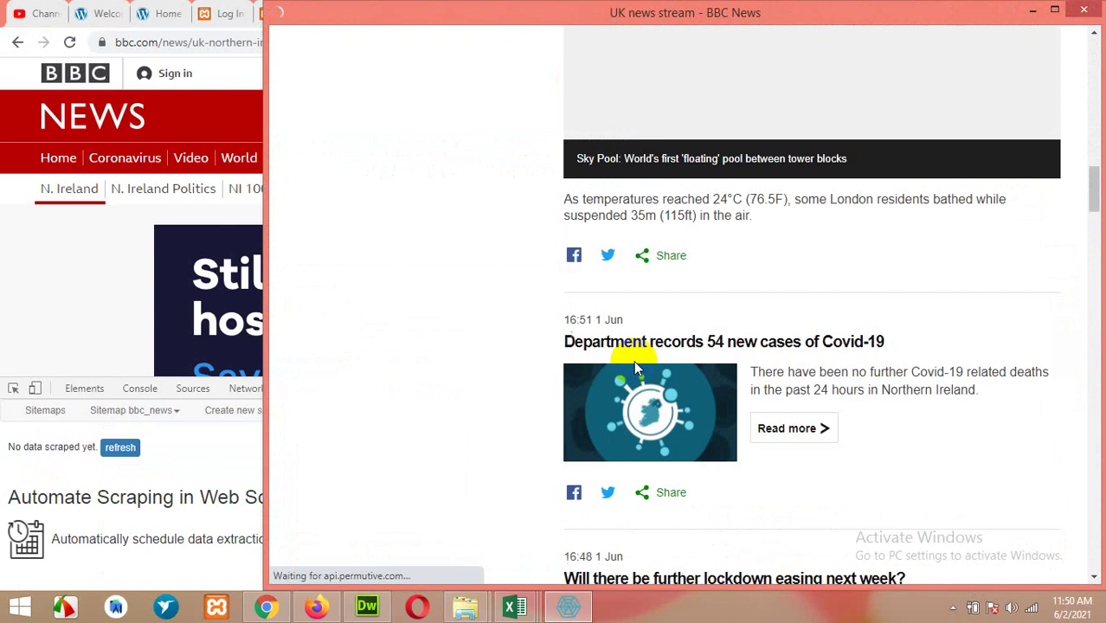
scroll(642, 367, down, 15)
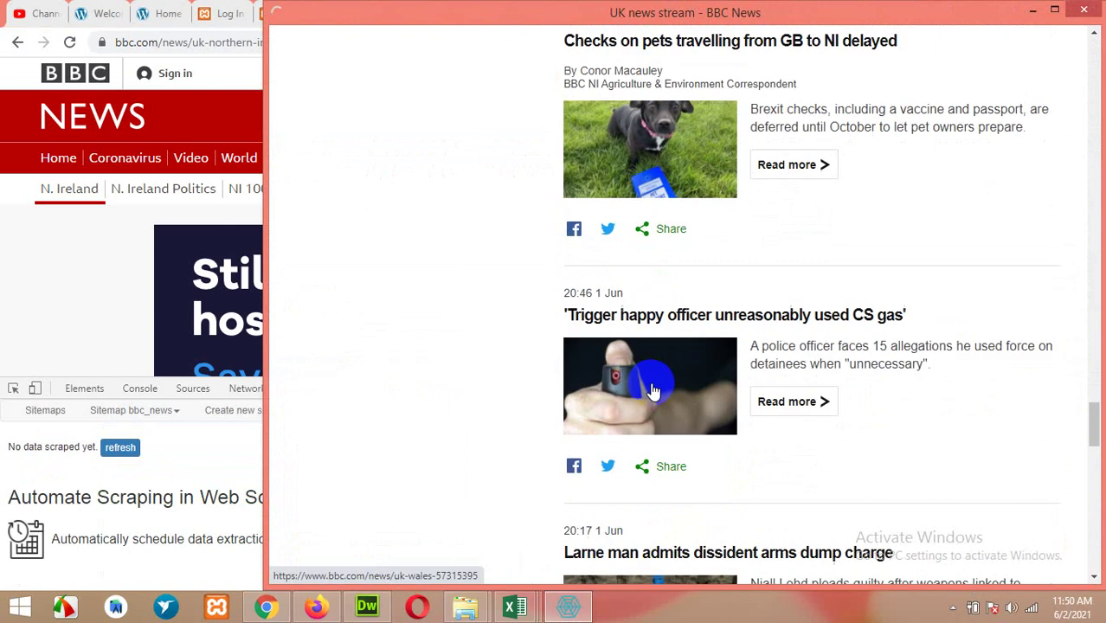
scroll(654, 390, down, 10)
scroll(651, 382, up, 3)
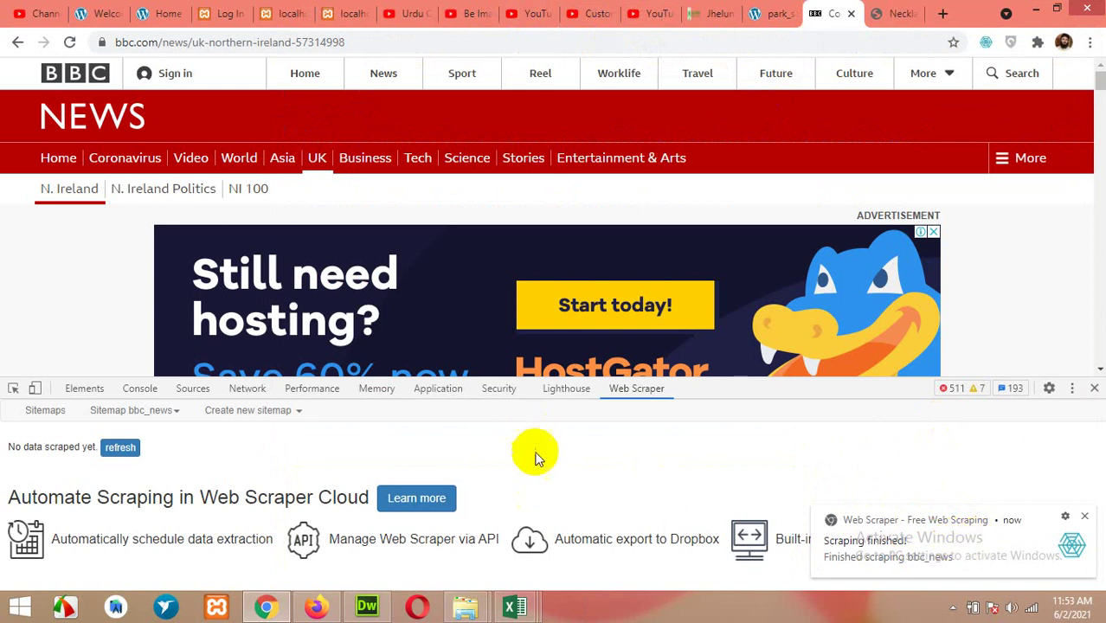
Export the bbc_news sitemap's scraped data as CSV, download the file and open it in Excel
click(122, 417)
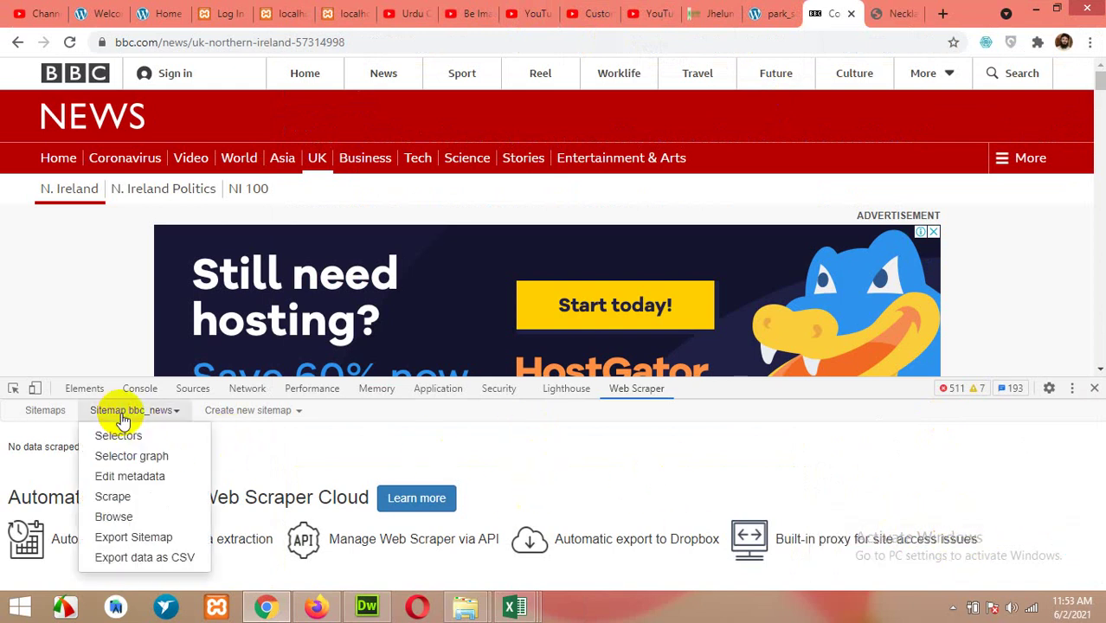
click(136, 558)
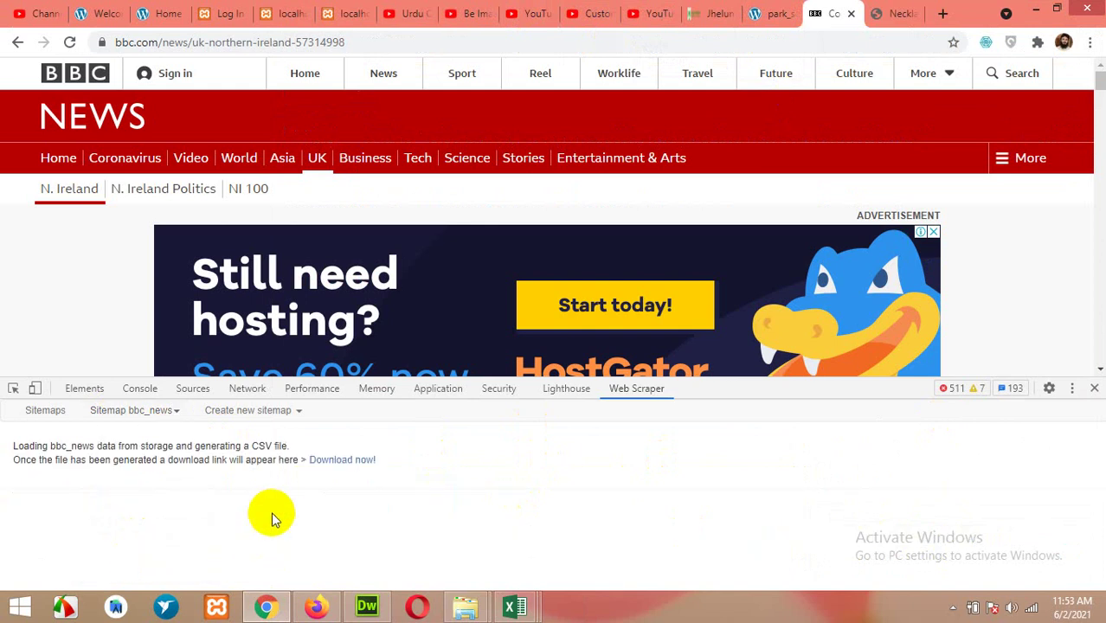
click(345, 467)
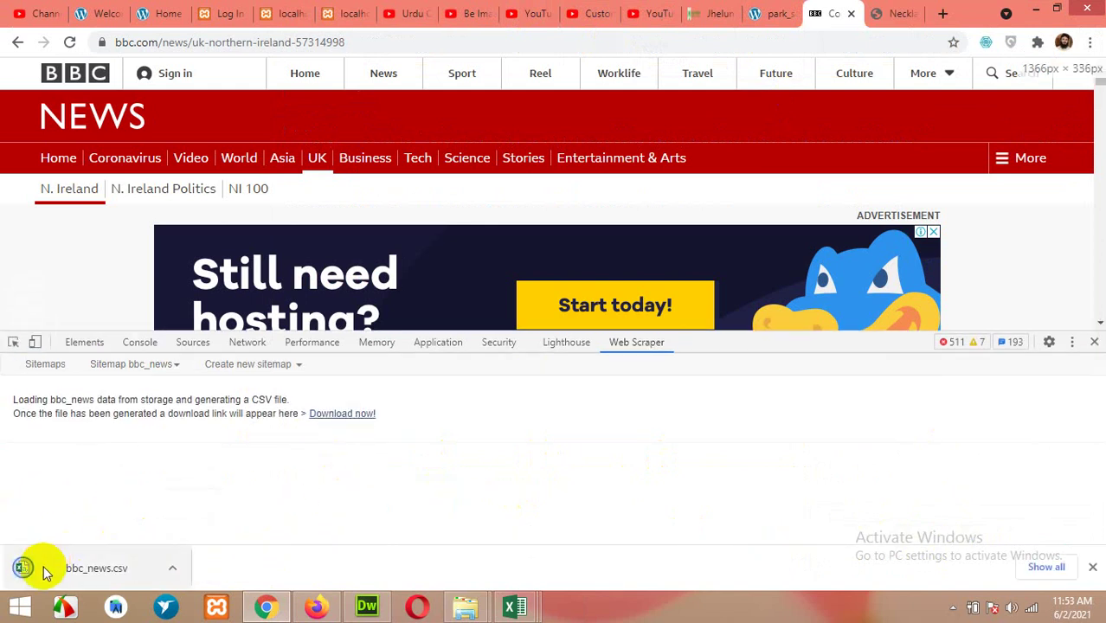
click(30, 578)
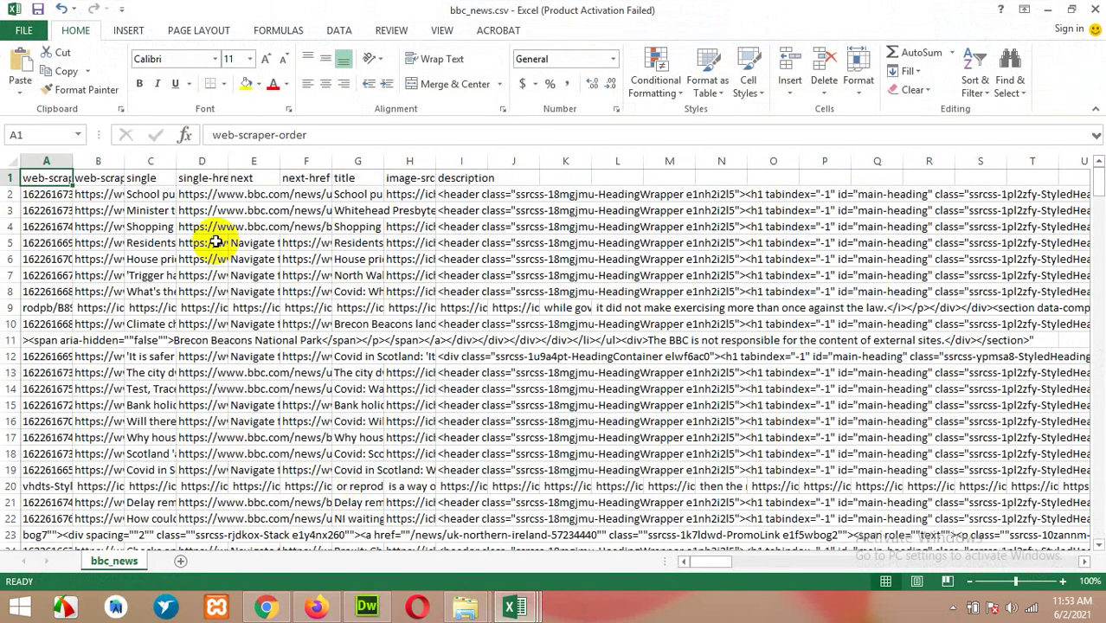
Examine the scraped article link, title, image and description values in row 2 and look through the rows below
click(150, 193)
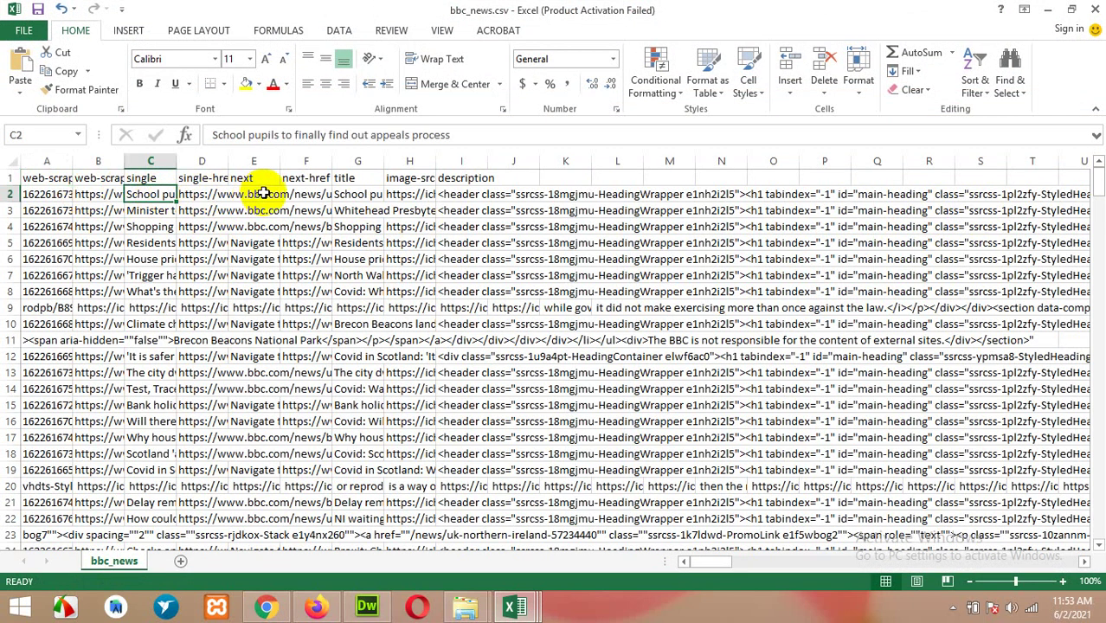
click(363, 194)
click(410, 196)
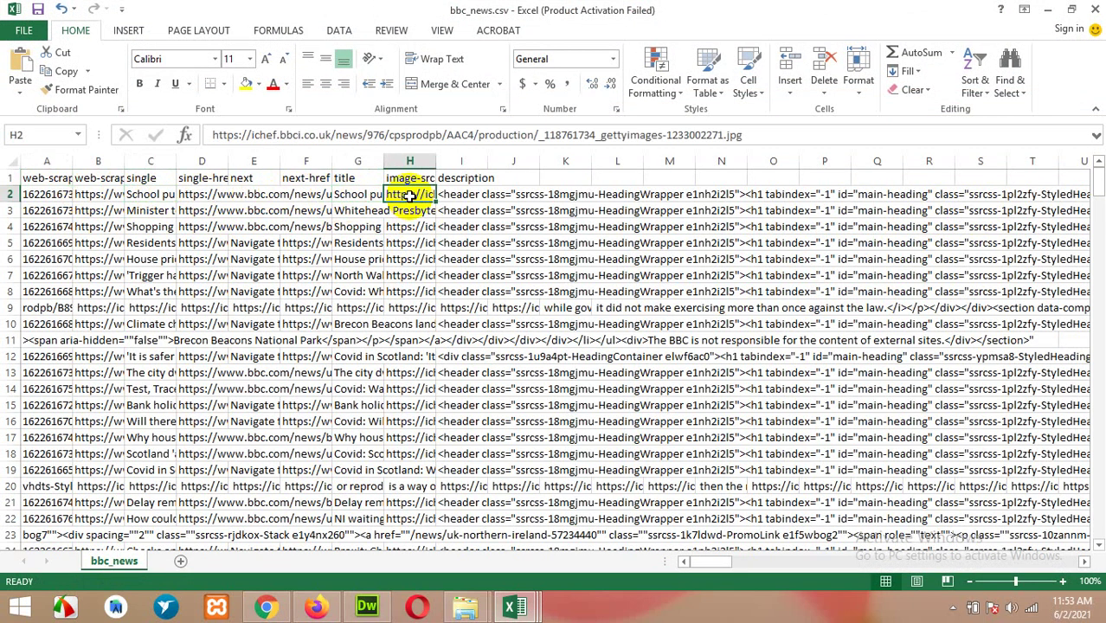
click(452, 195)
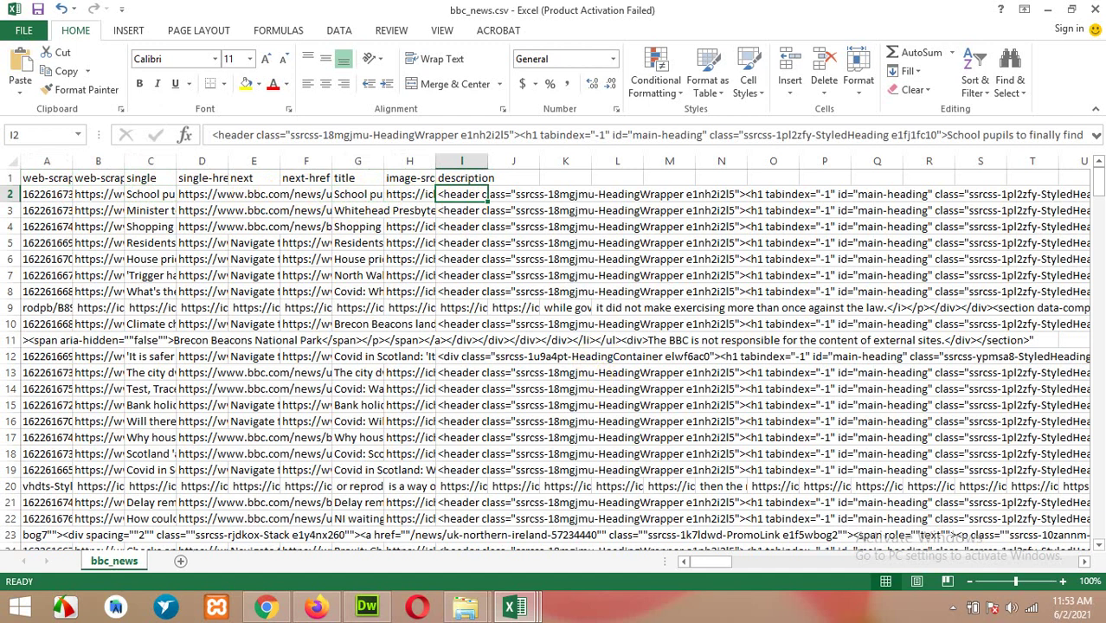
mouse_move(1100, 191)
mouse_down()
mouse_move(1100, 444)
mouse_move(1099, 210)
mouse_up()
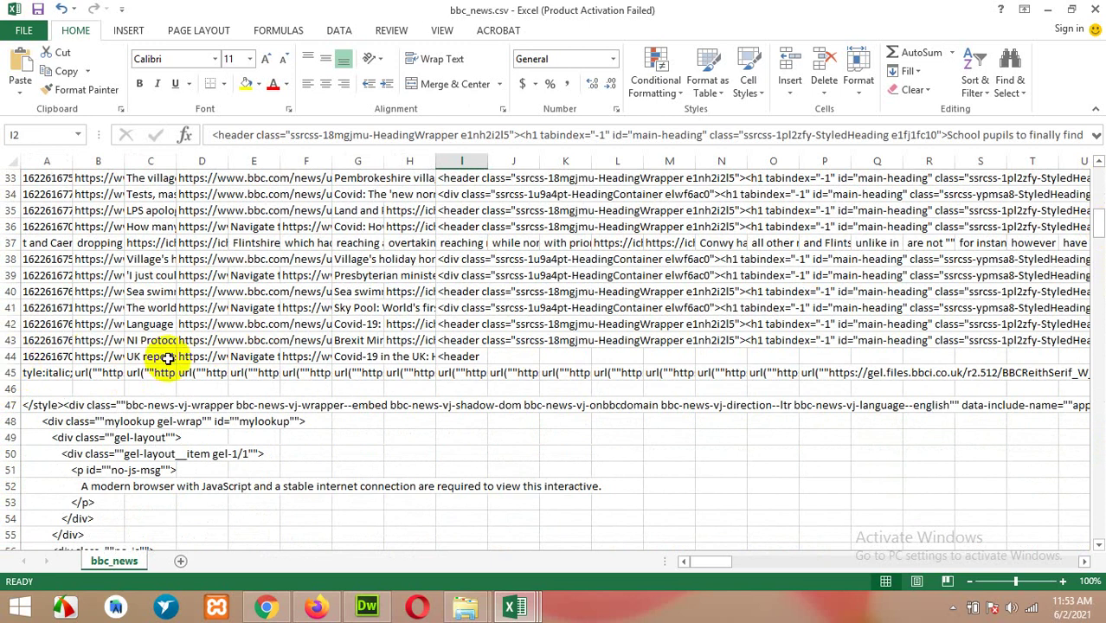
drag(1100, 226, 1095, 173)
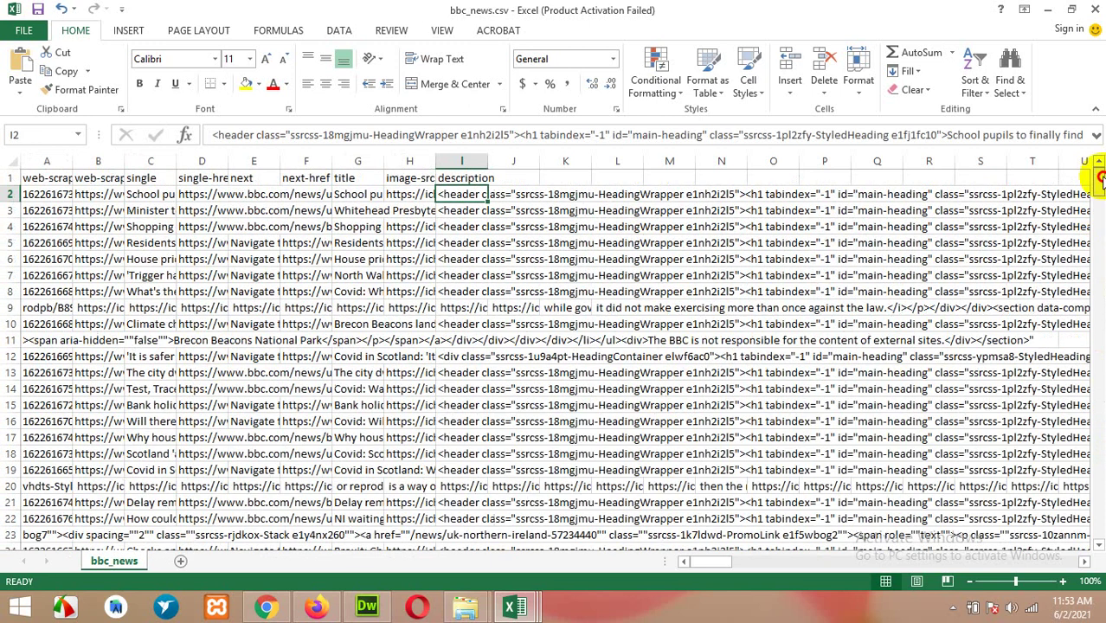
Save a copy of the scraped data on the Desktop as news in CSV (Comma delimited) format, keeping that format
click(19, 31)
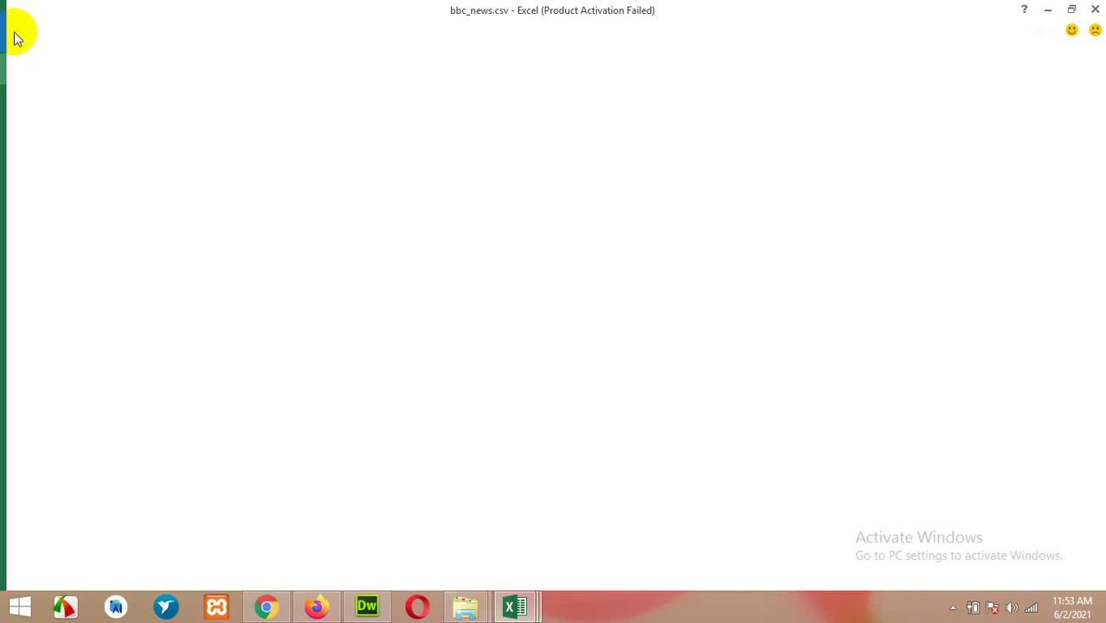
click(39, 195)
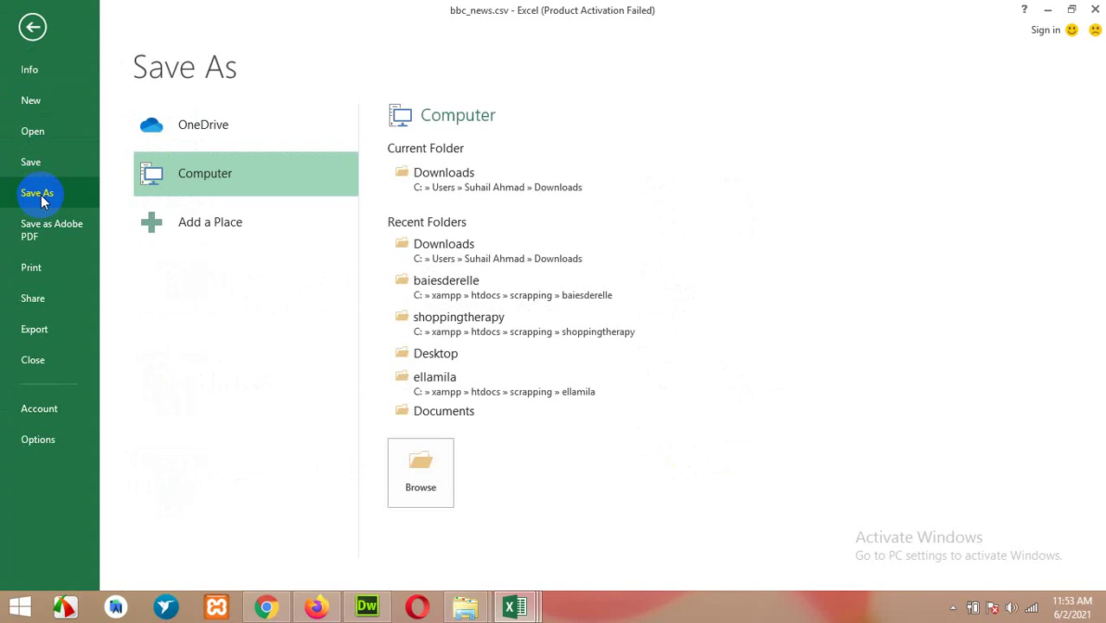
click(442, 545)
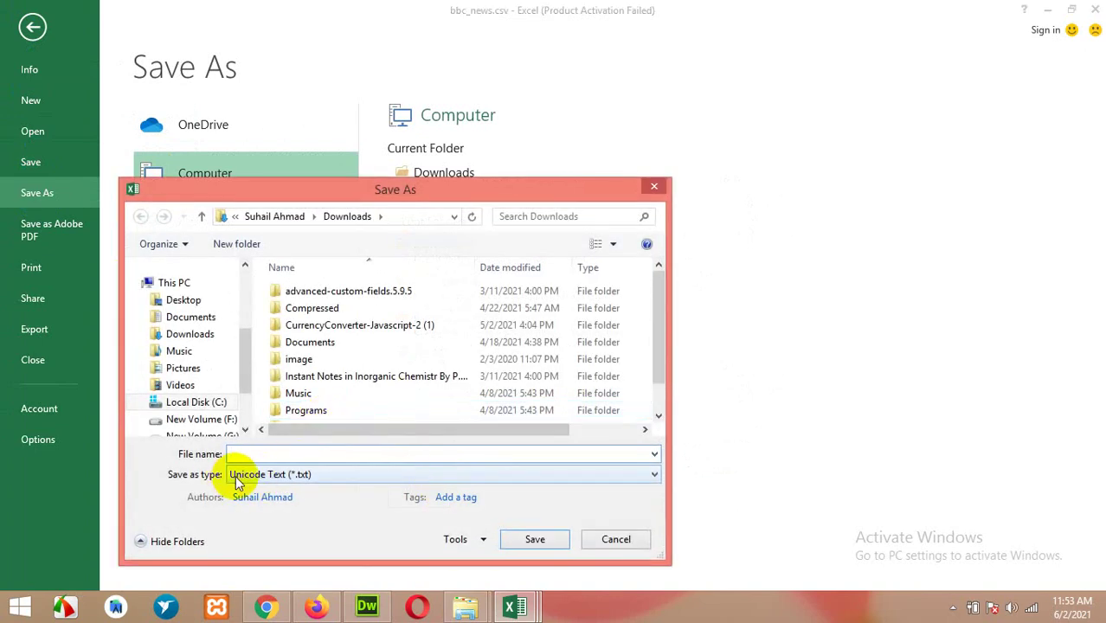
click(235, 475)
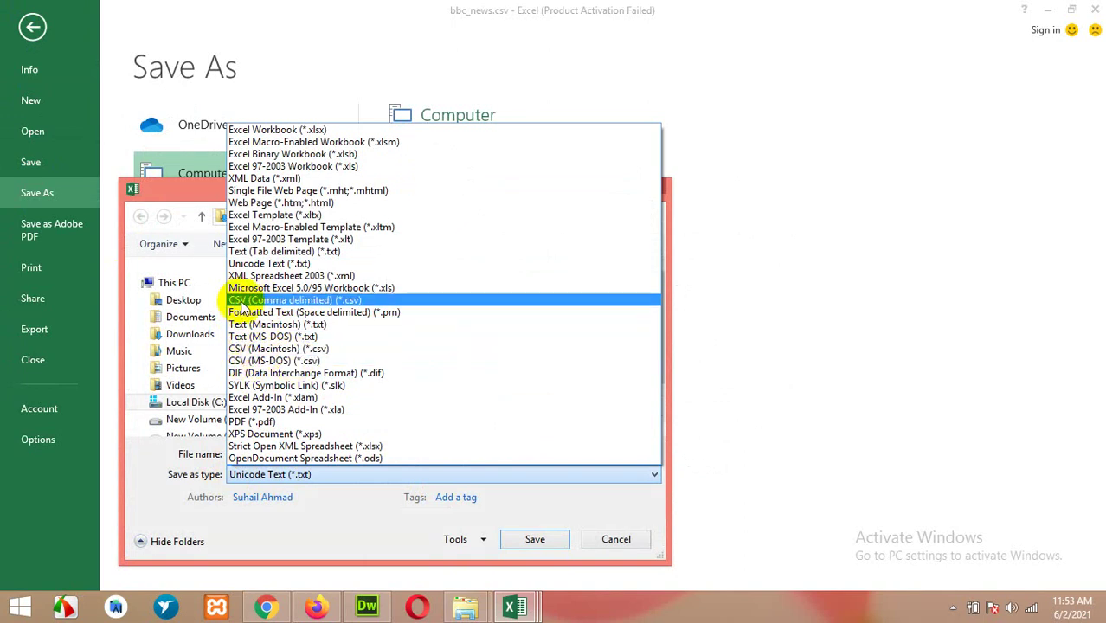
click(317, 301)
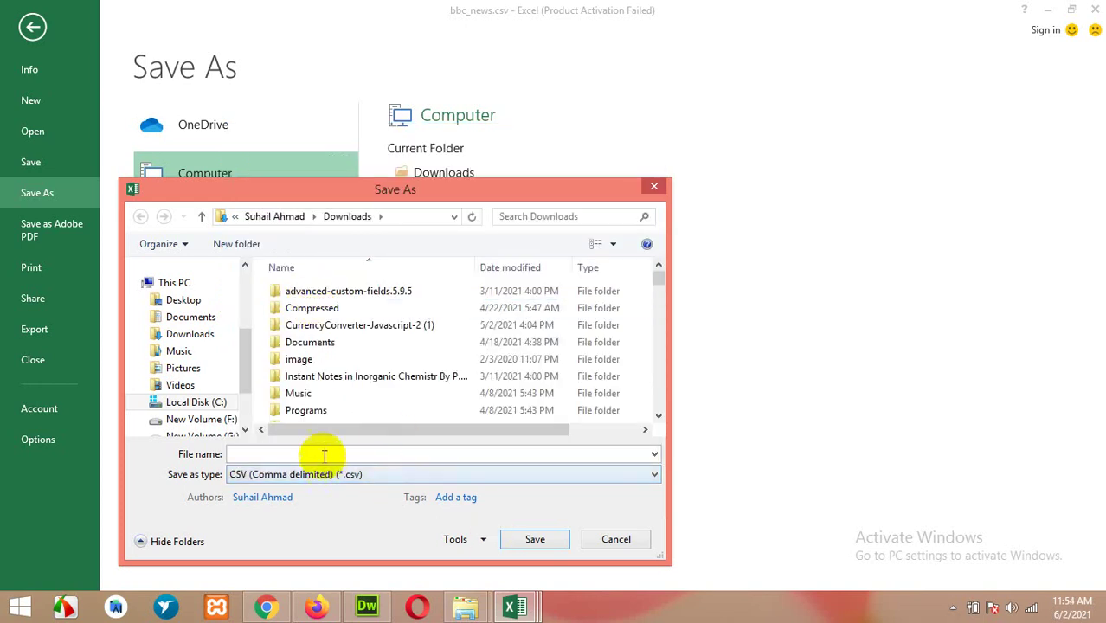
click(169, 301)
click(353, 455)
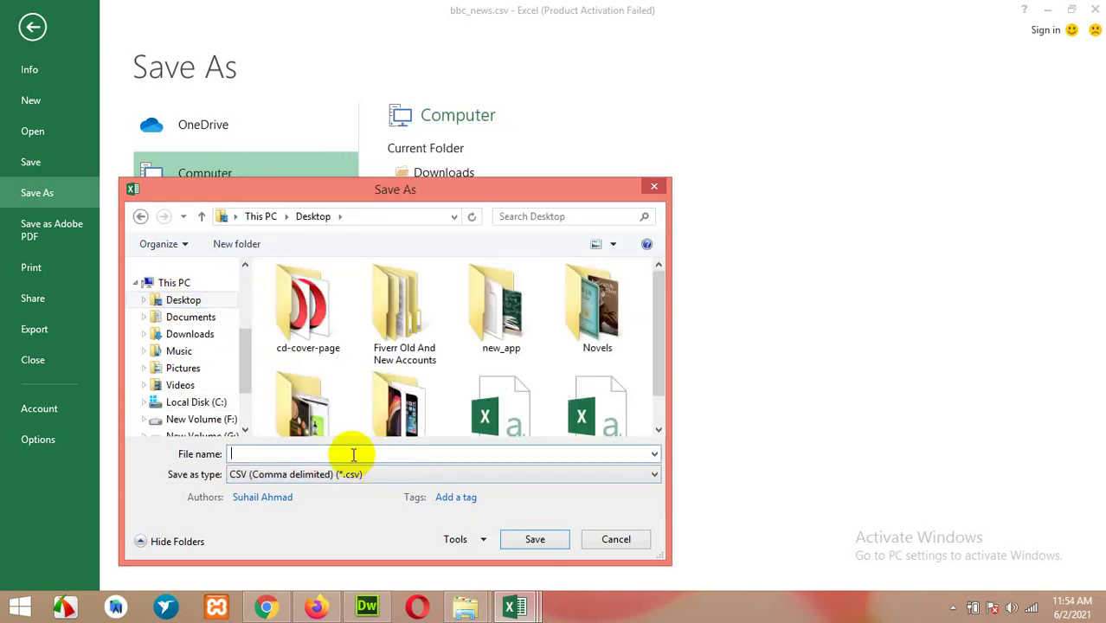
text(news)
click(534, 539)
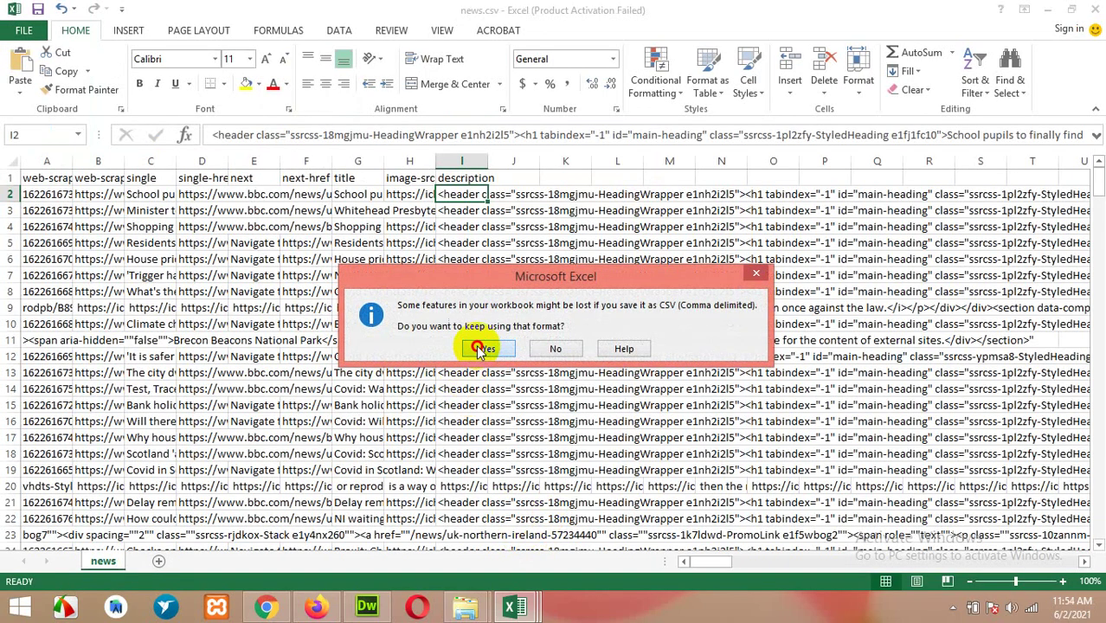
click(482, 350)
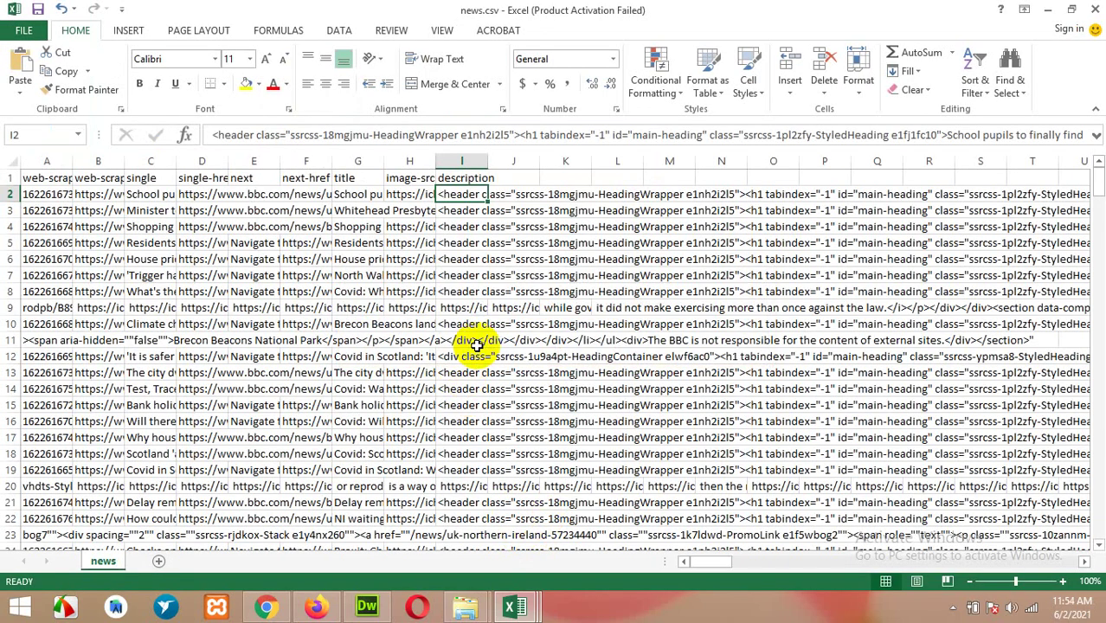
Switch to Firefox and look at the wordpress_test site's posts list and front page for existing posts
click(315, 608)
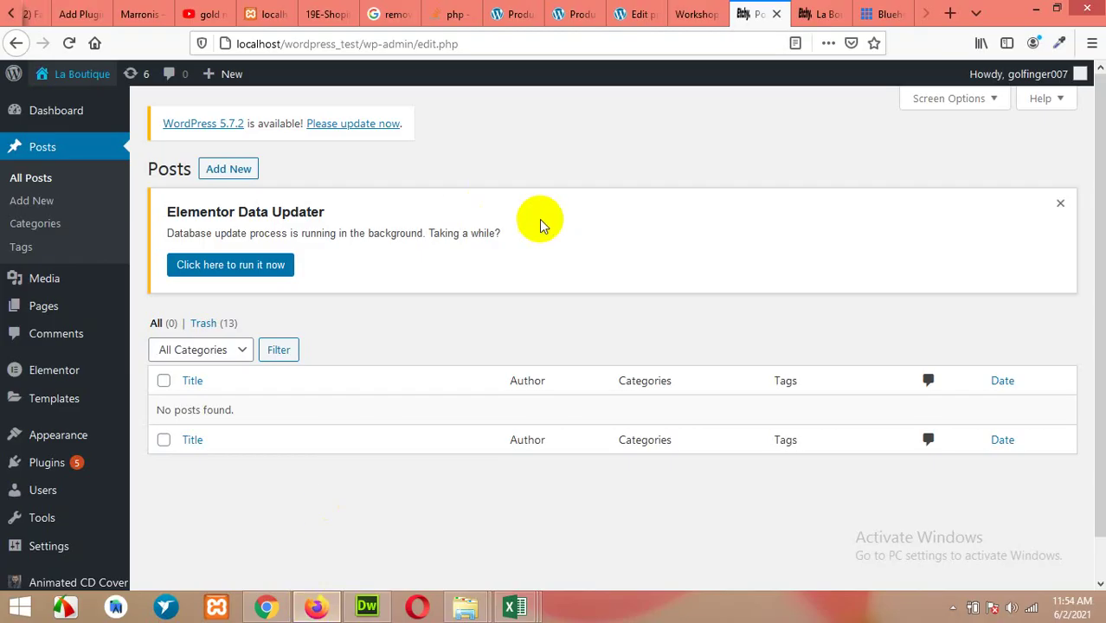
click(817, 7)
scroll(336, 304, down, 6)
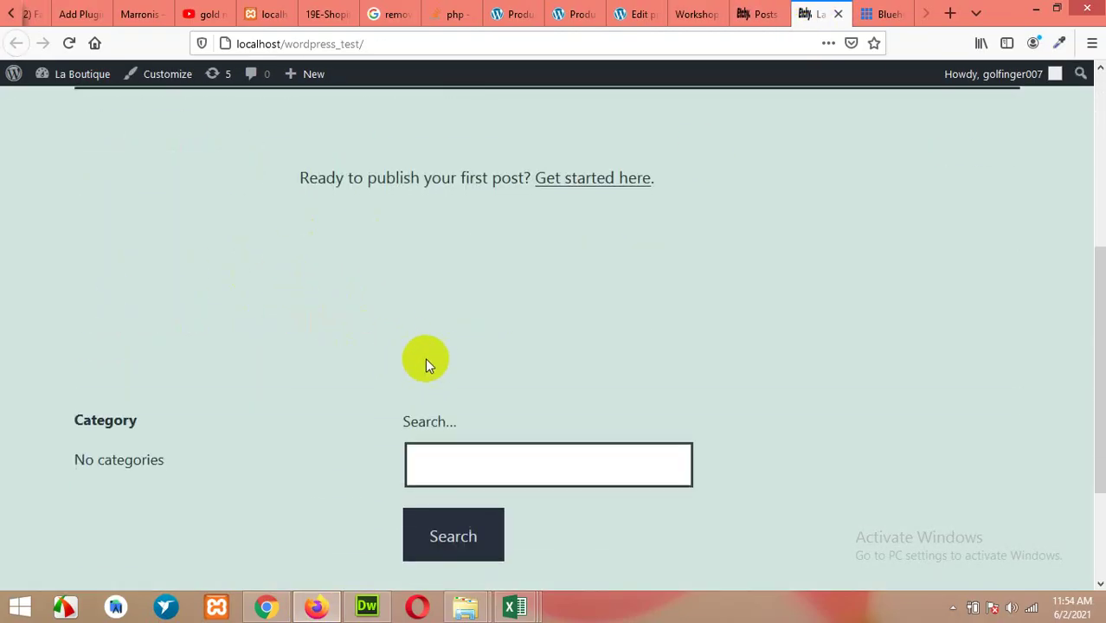
scroll(425, 362, up, 6)
scroll(368, 322, down, 7)
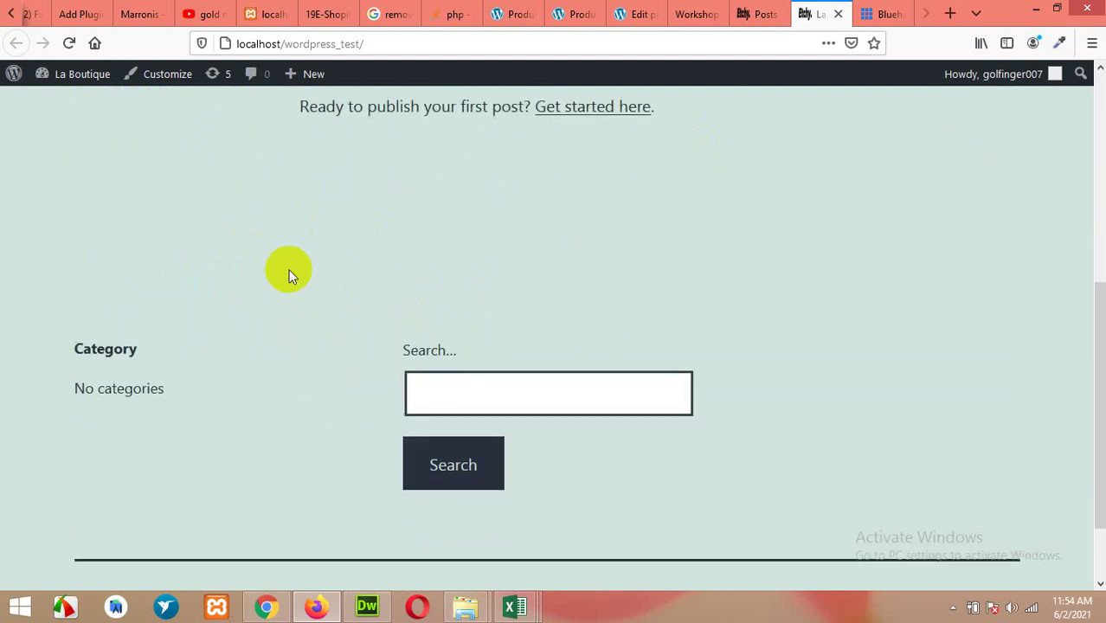
Find the WP Import Export Lite plugin by searching for wp import export lite, and install and activate it on the site
scroll(289, 275, up, 7)
click(755, 10)
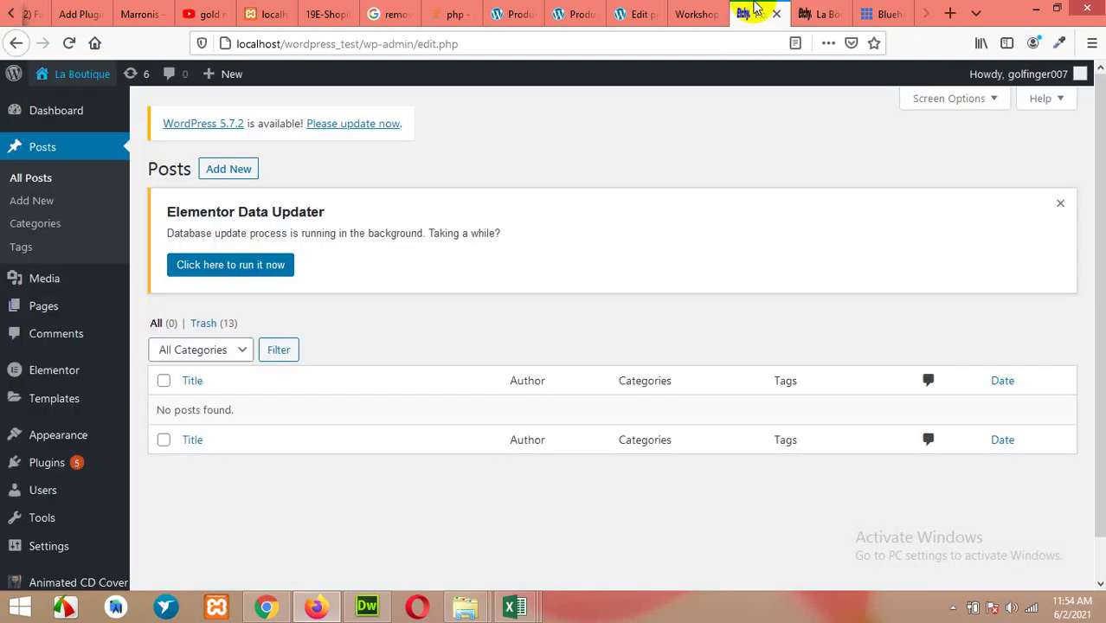
scroll(52, 381, down, 1)
mouse_move(40, 424)
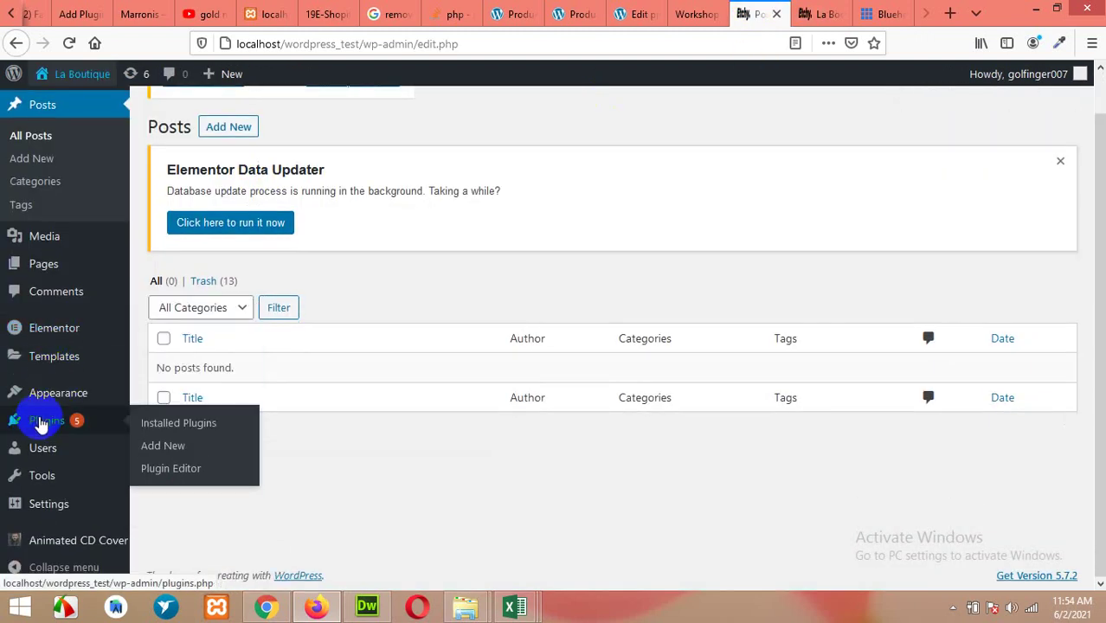
click(173, 447)
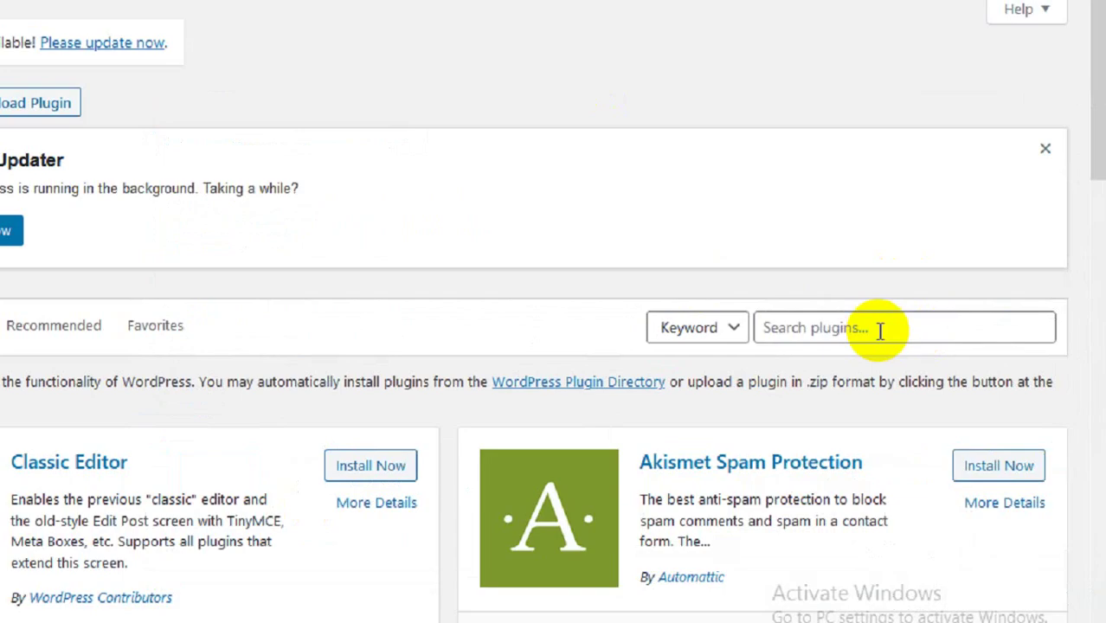
click(880, 329)
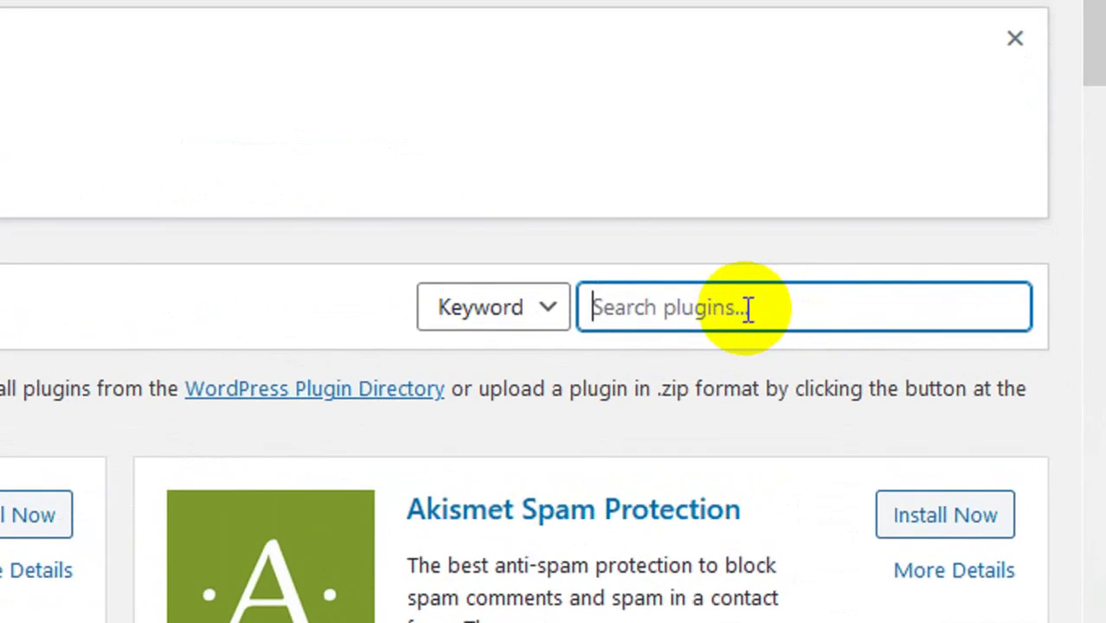
text(wp impo)
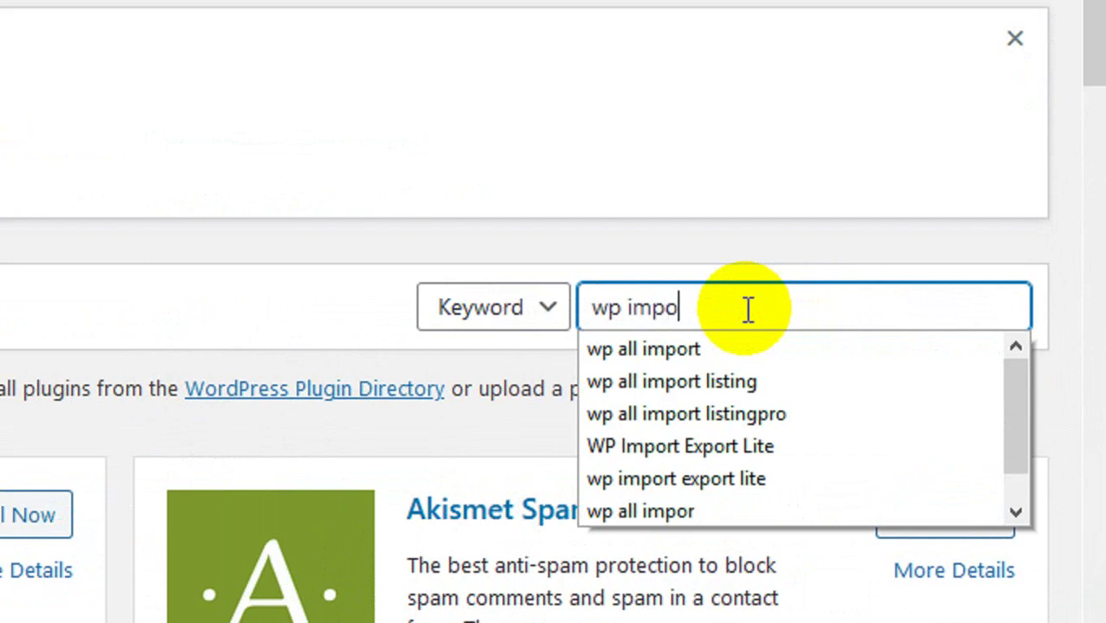
text(rt export lite)
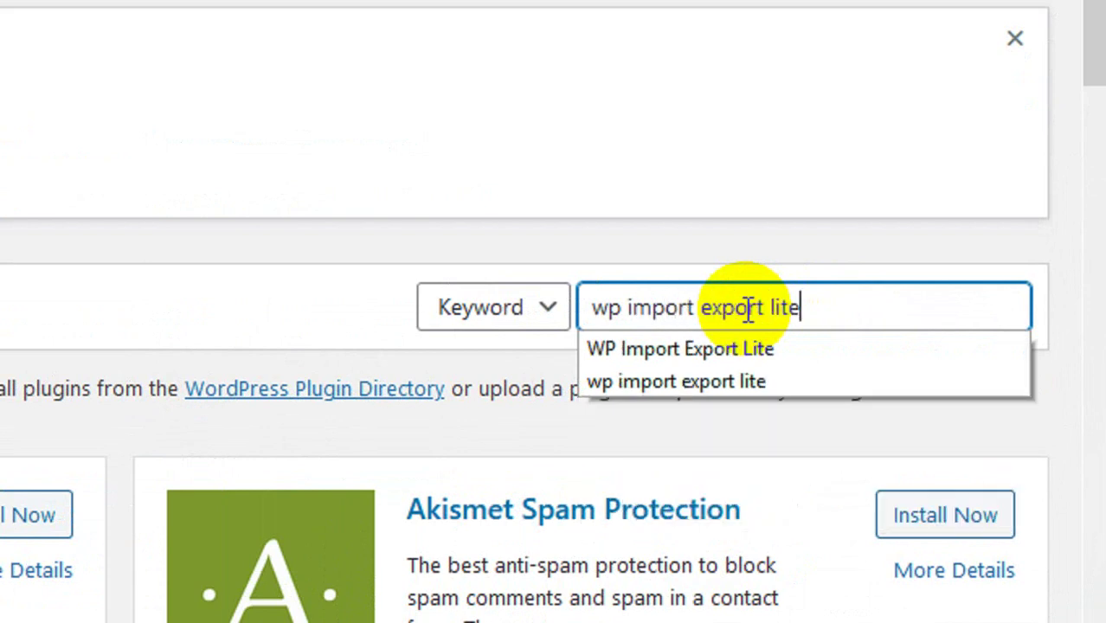
key(Return)
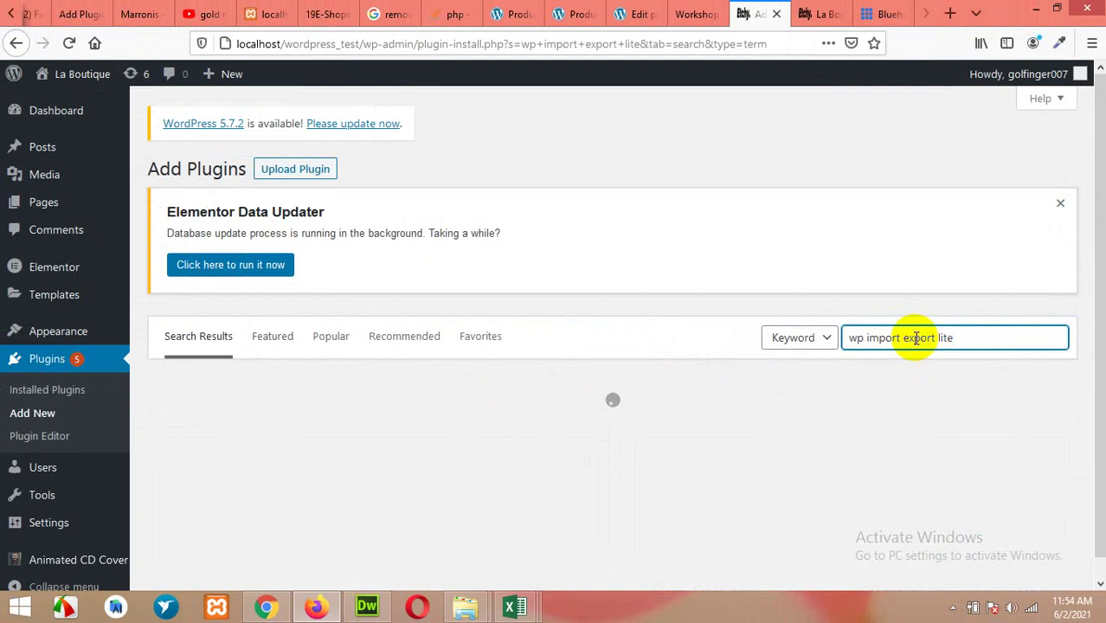
scroll(605, 359, down, 3)
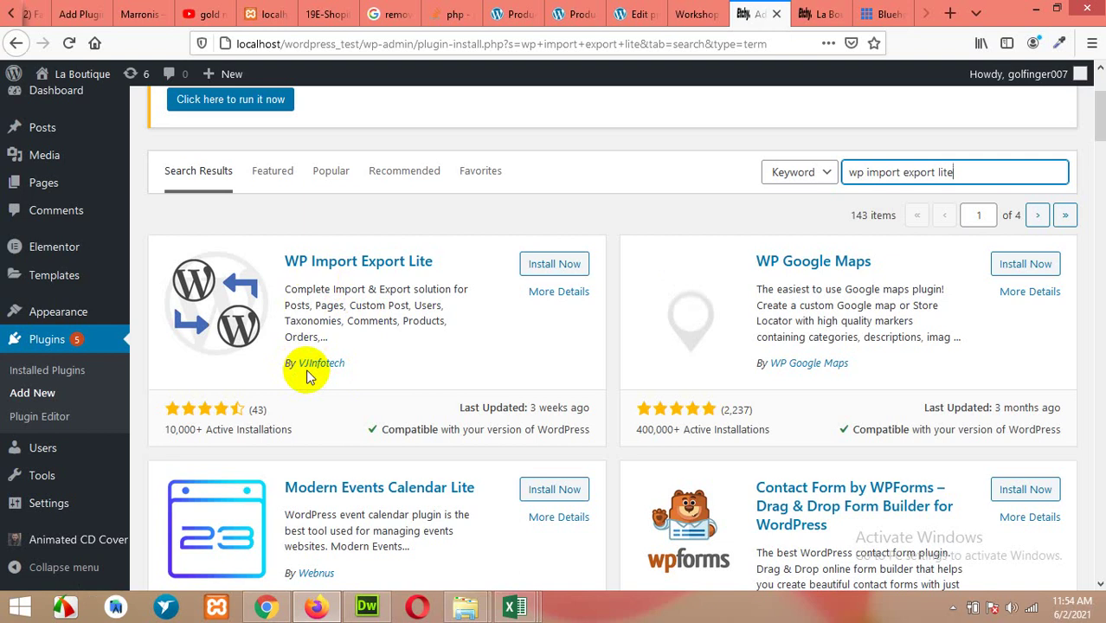
click(548, 262)
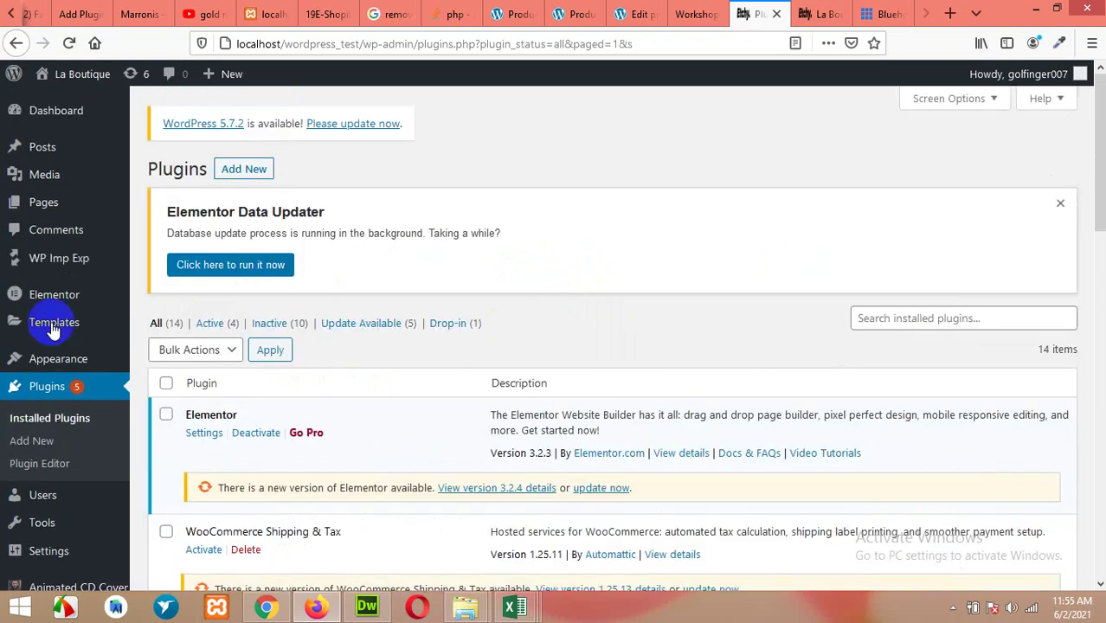
Start a new WP Imp Exp import, upload news.csv from the Desktop and continue to step 2
mouse_move(26, 259)
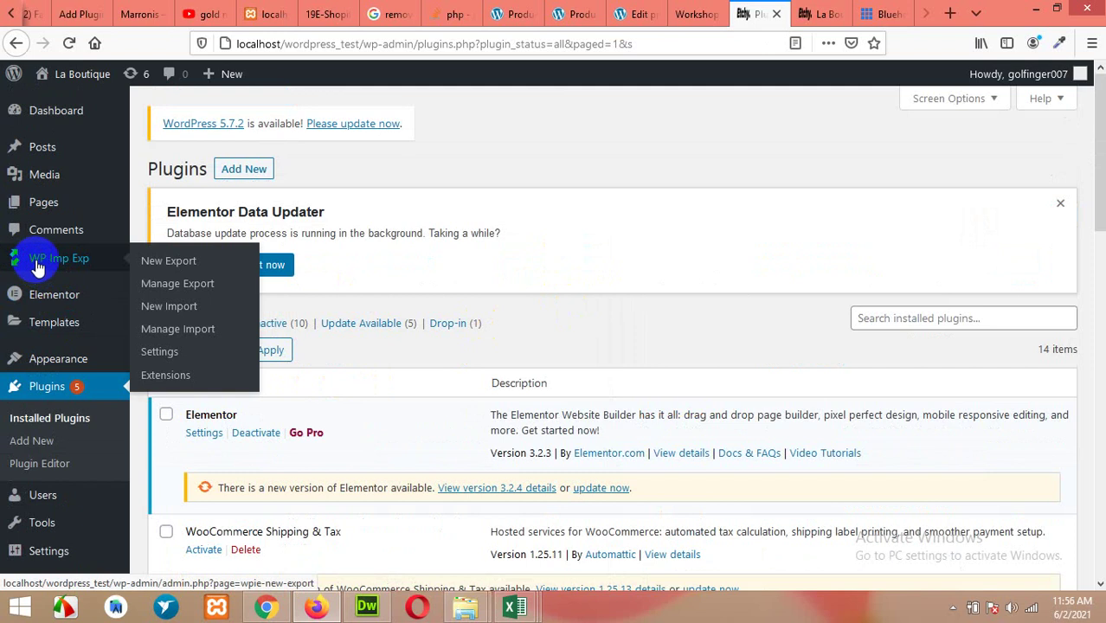
click(168, 310)
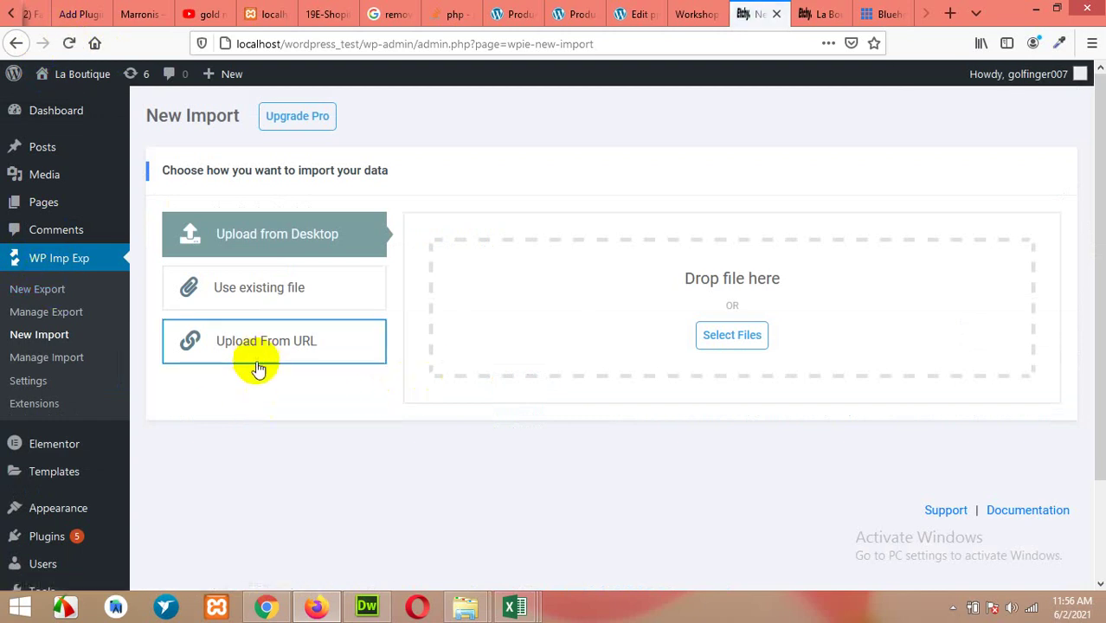
click(718, 339)
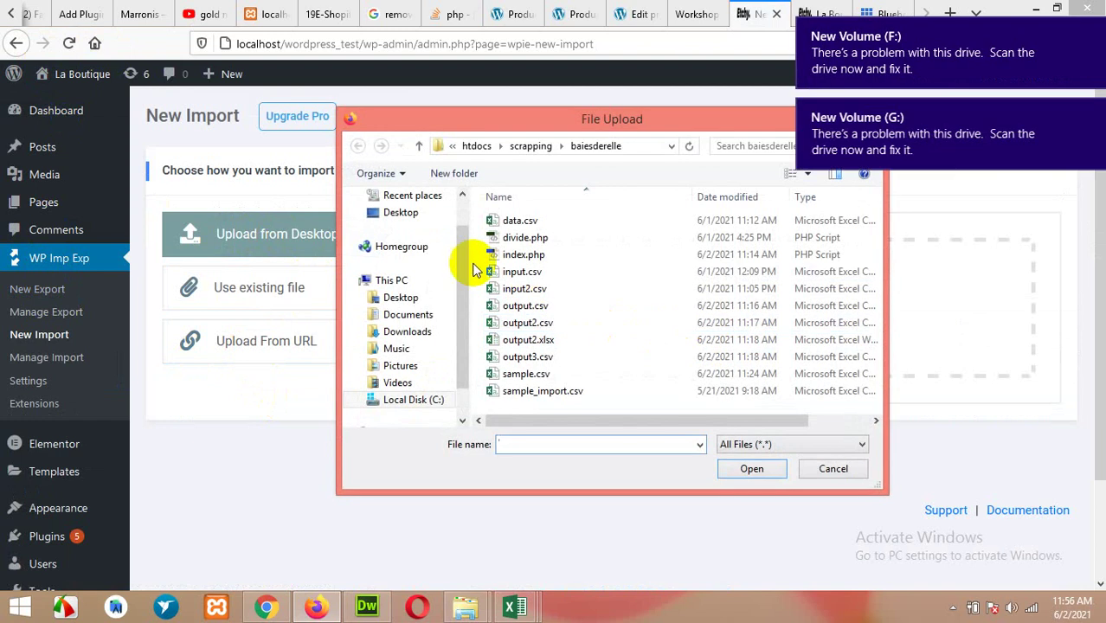
click(401, 300)
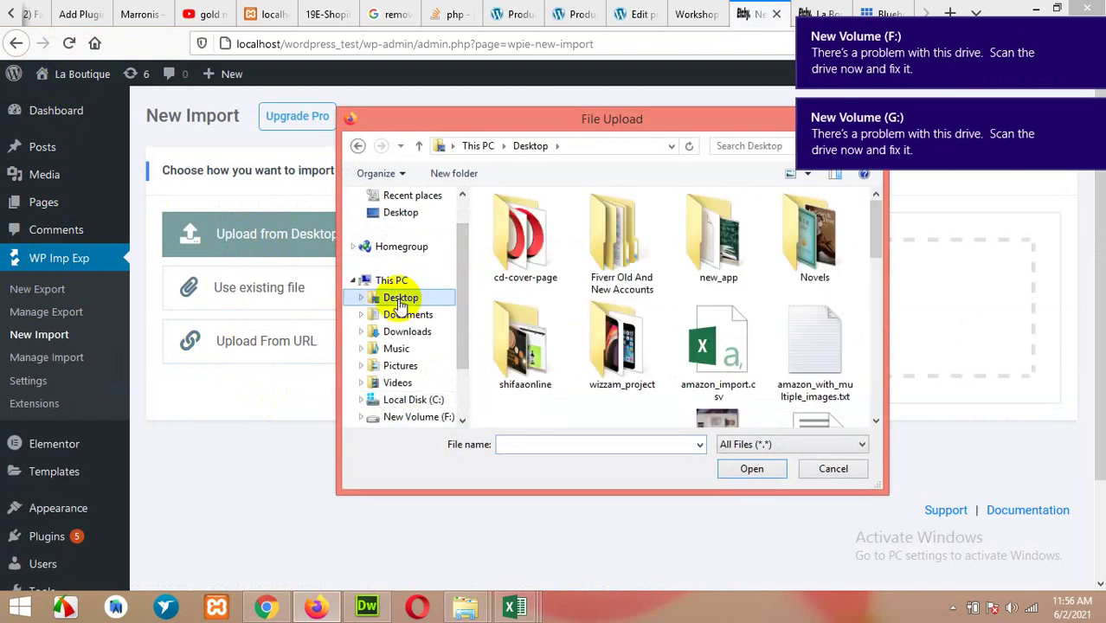
click(725, 250)
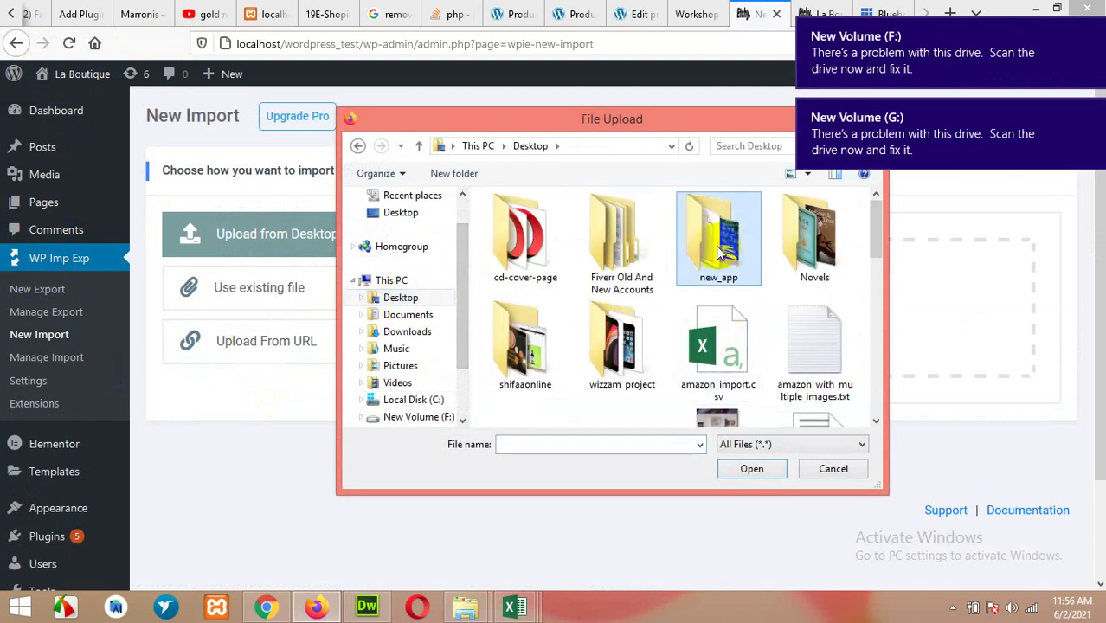
scroll(719, 251, down, 3)
click(814, 238)
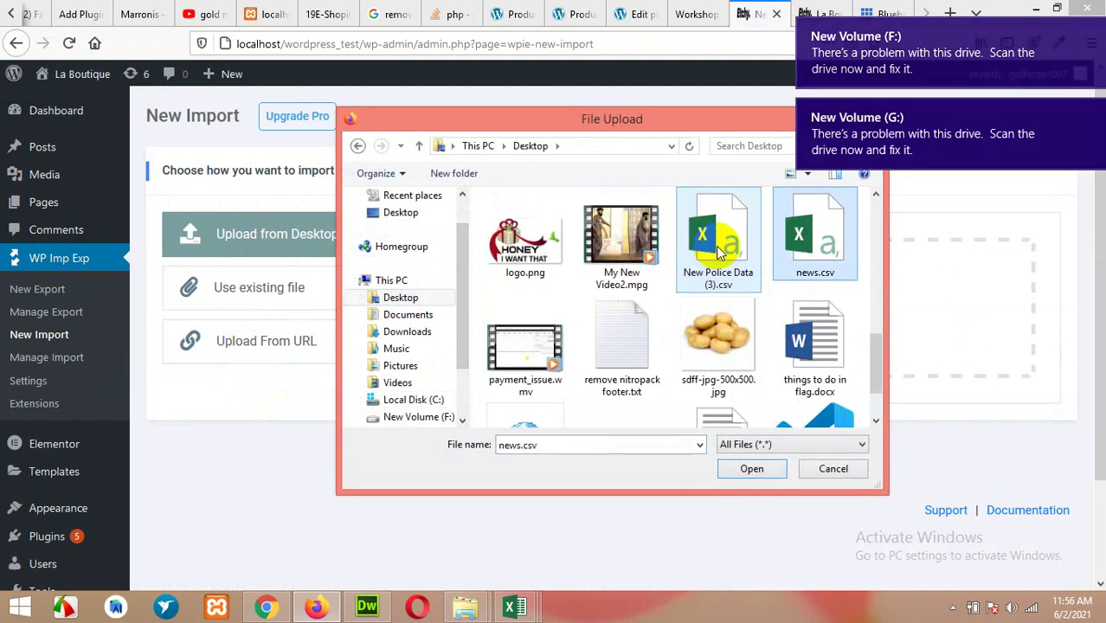
double_click(818, 242)
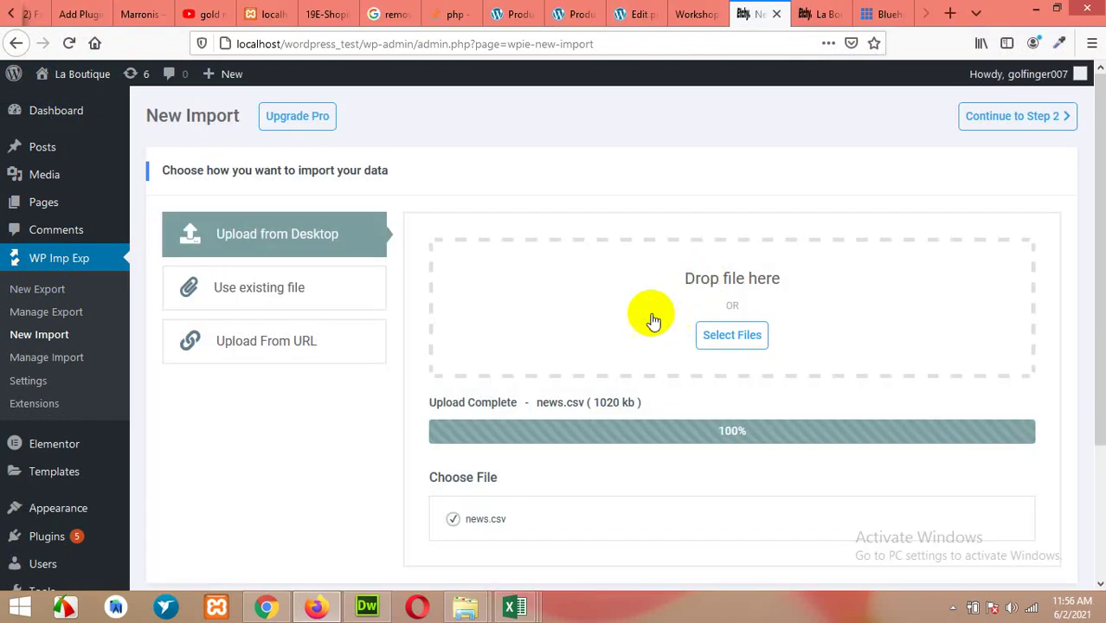
scroll(640, 314, down, 3)
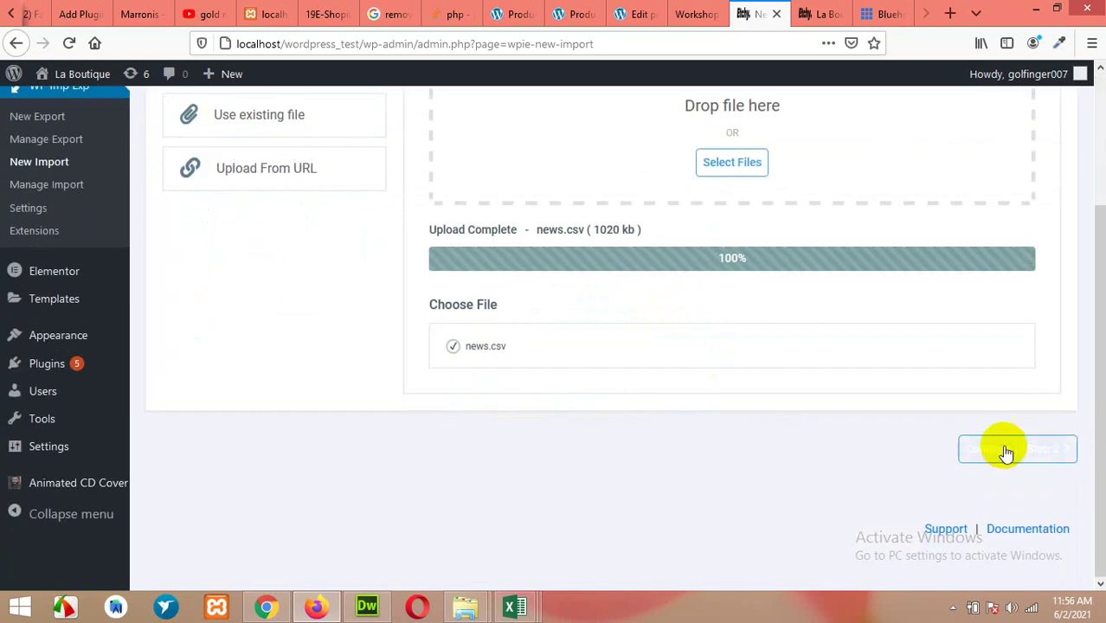
click(989, 454)
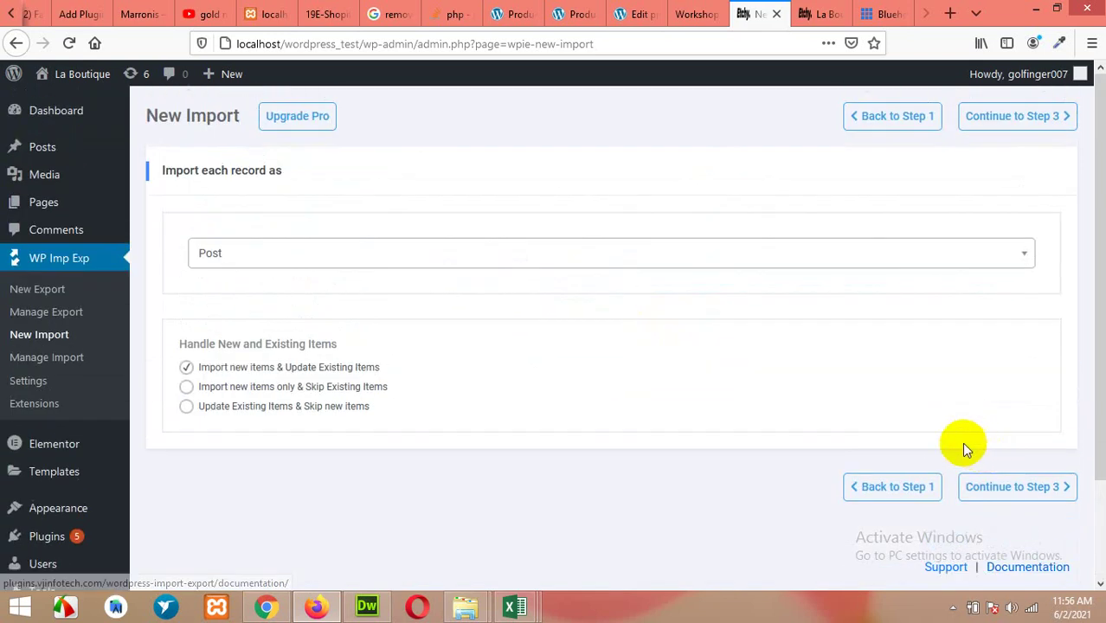
Import each record as Post, keep Import new items & Update Existing Items, and continue to step 3
click(219, 260)
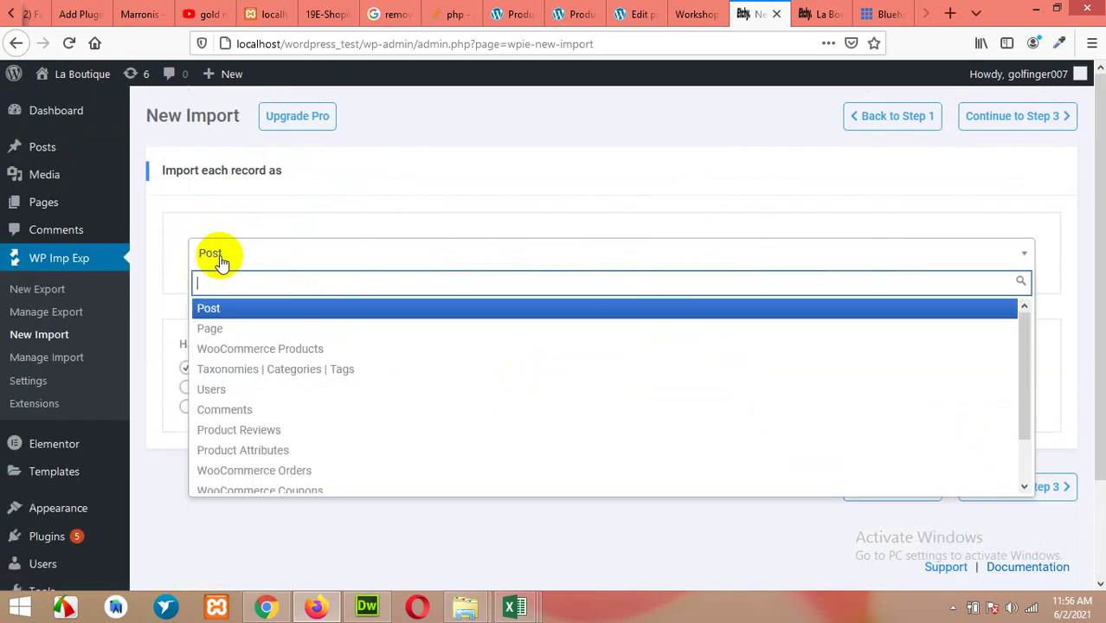
click(218, 310)
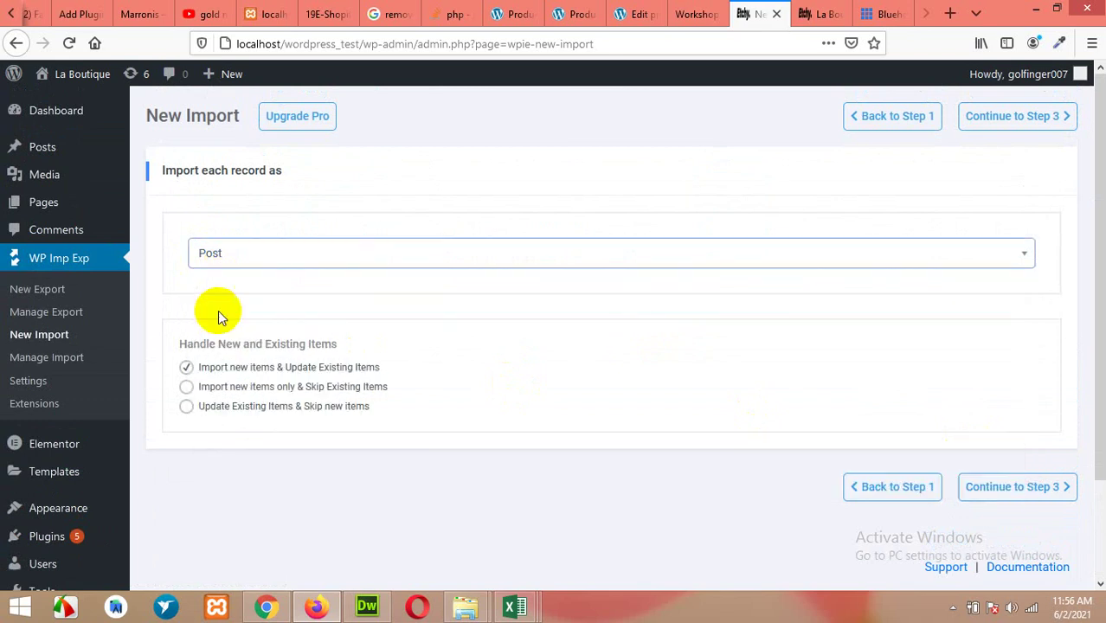
mouse_move(54, 161)
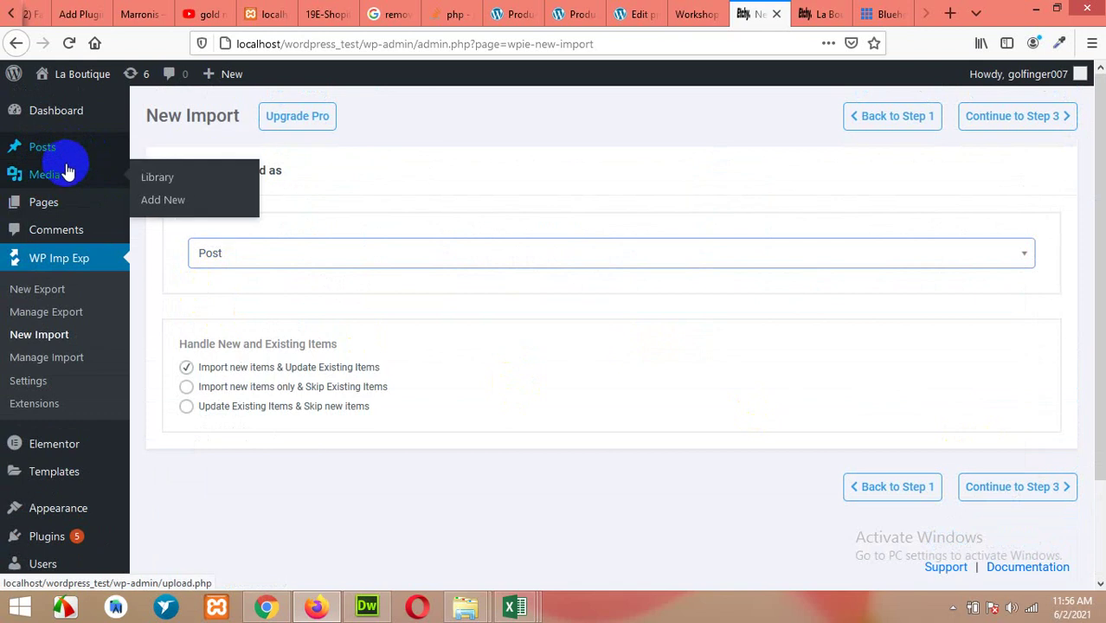
click(321, 253)
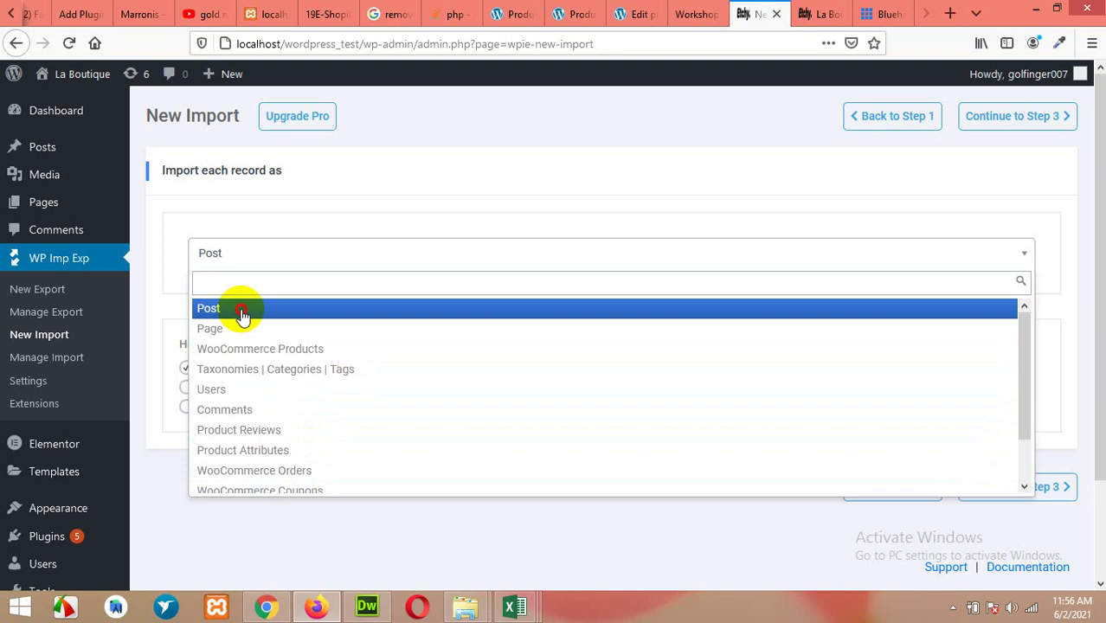
click(242, 314)
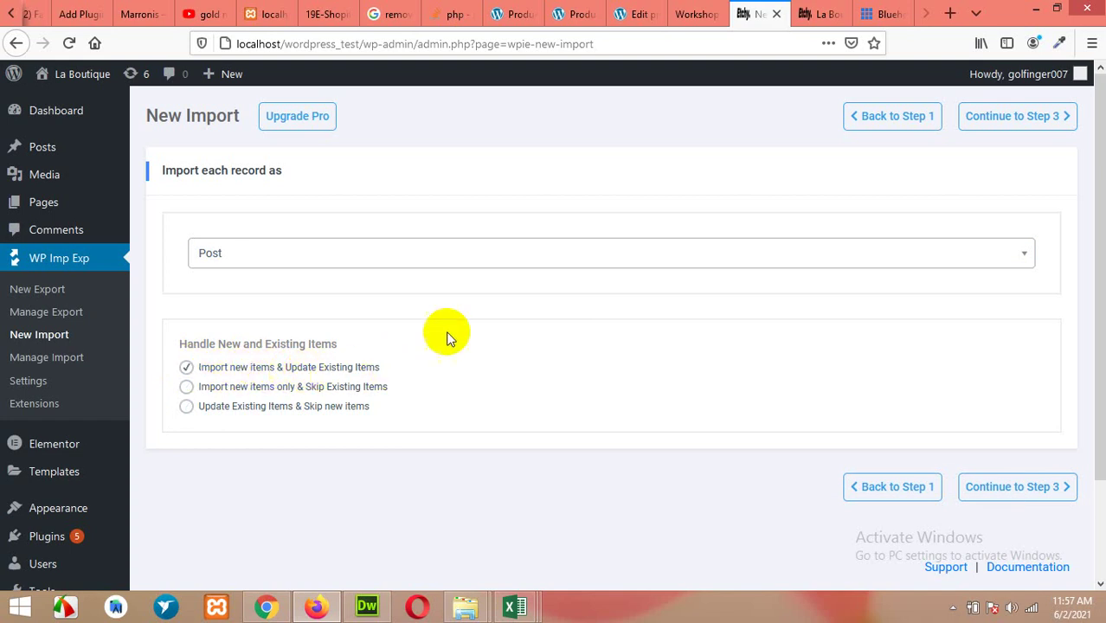
click(1000, 489)
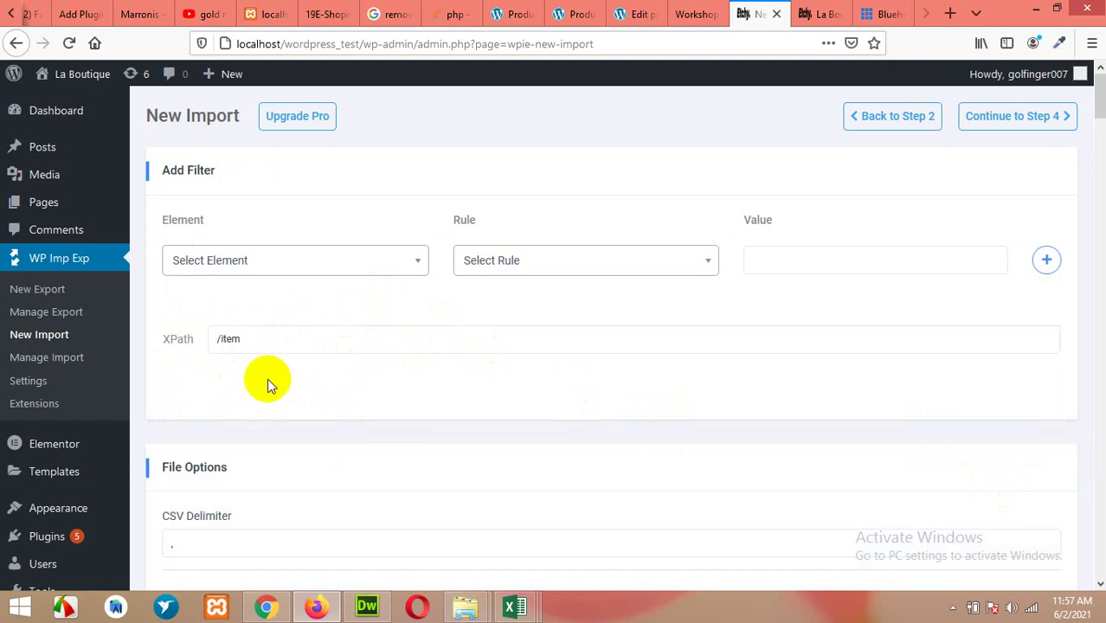
Apply the file options with a comma delimiter and first row as row title, check the data preview and continue to step 4
scroll(264, 381, down, 5)
click(213, 348)
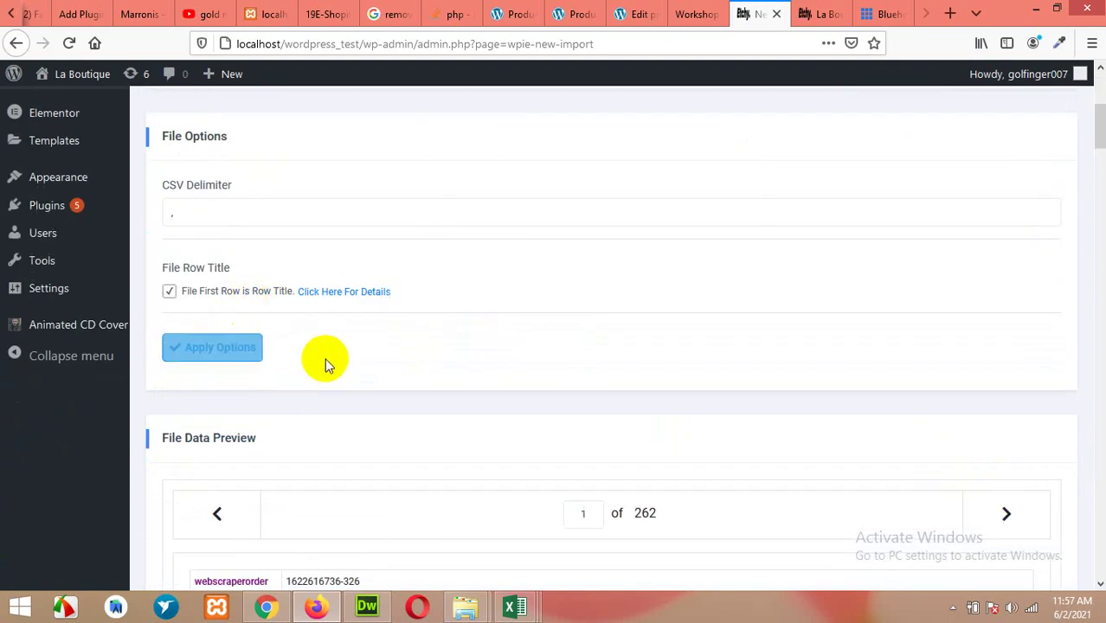
scroll(316, 361, down, 7)
scroll(999, 476, down, 15)
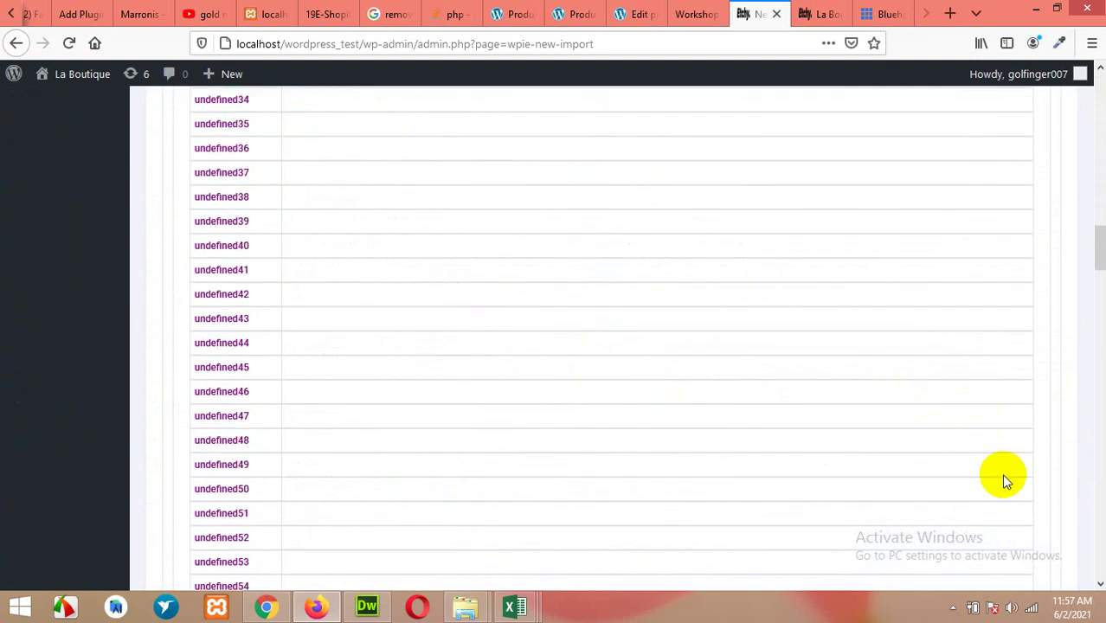
scroll(953, 447, up, 14)
scroll(548, 414, up, 4)
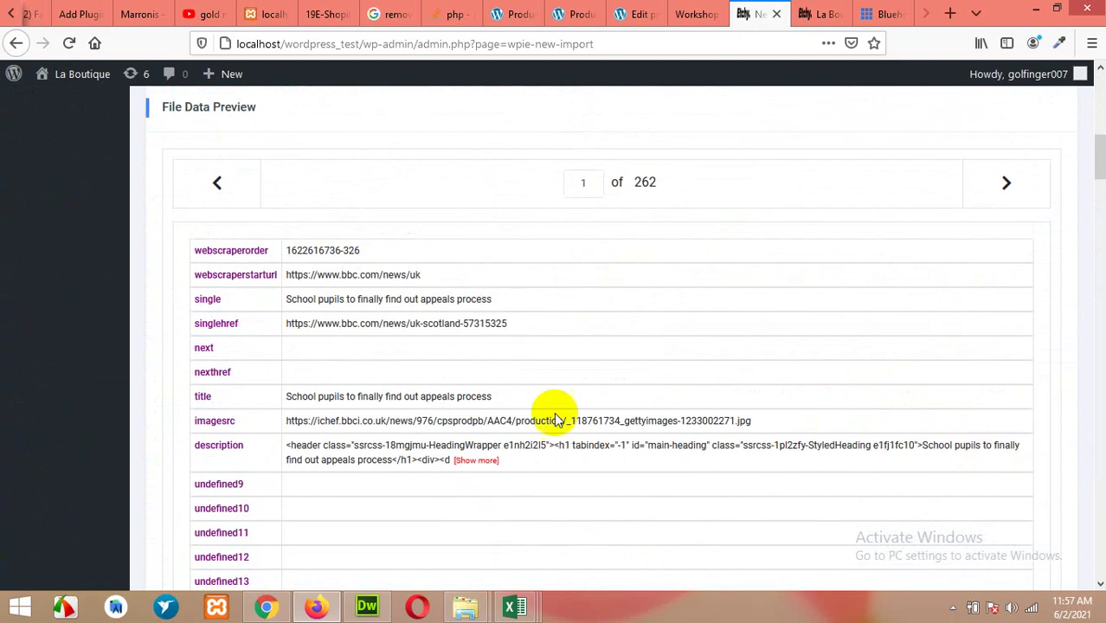
scroll(346, 415, down, 7)
scroll(348, 432, down, 20)
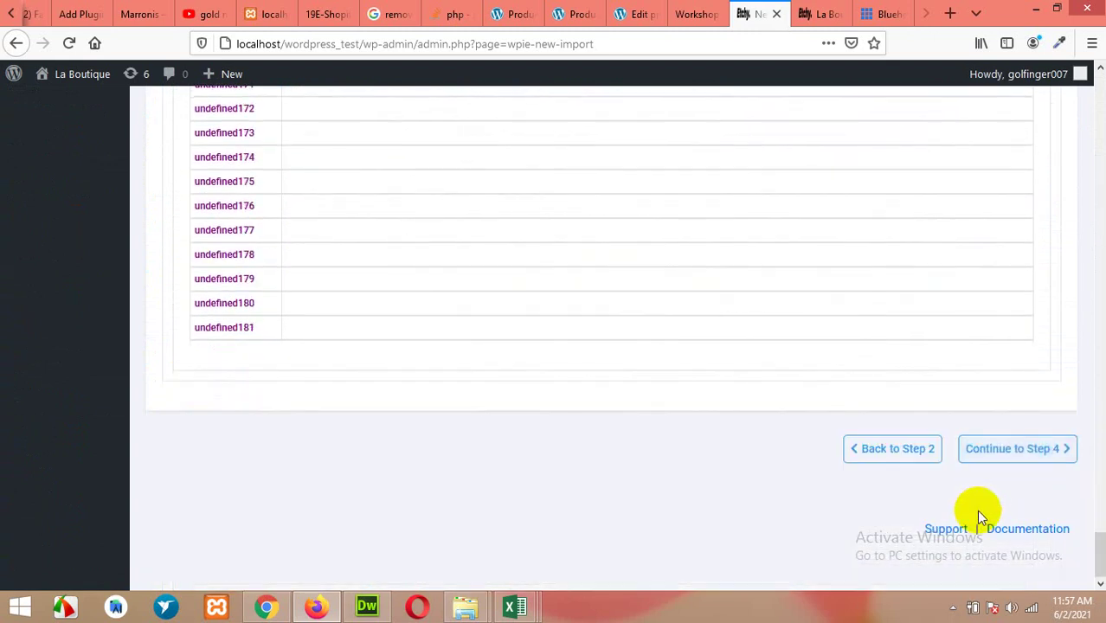
click(1013, 451)
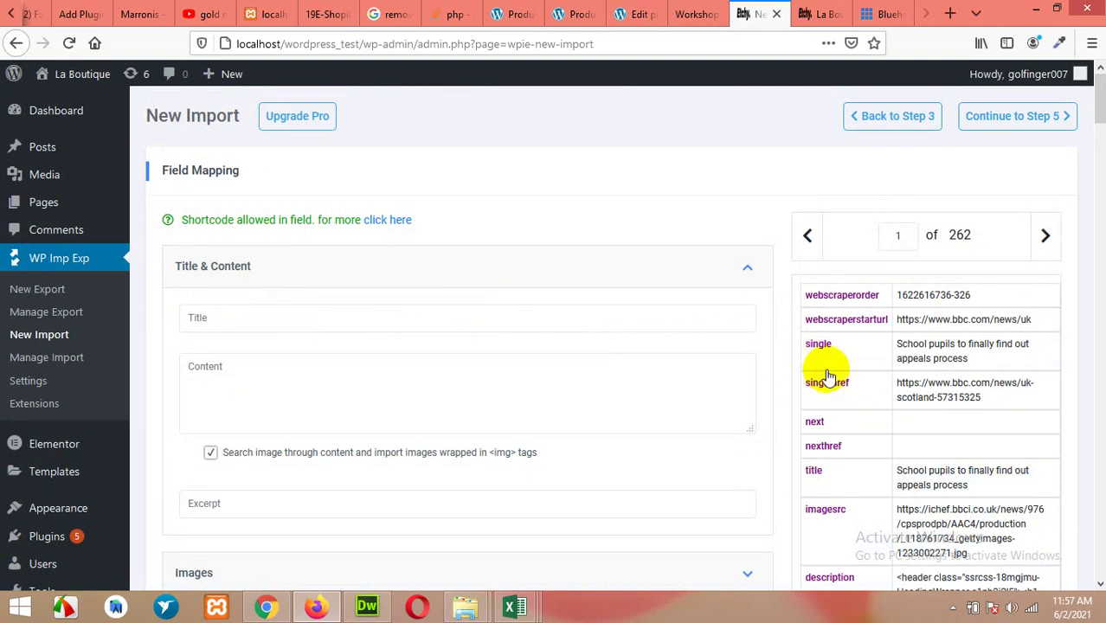
Map the title element to the post's Title field and the description element to its Content field
drag(821, 478, 341, 322)
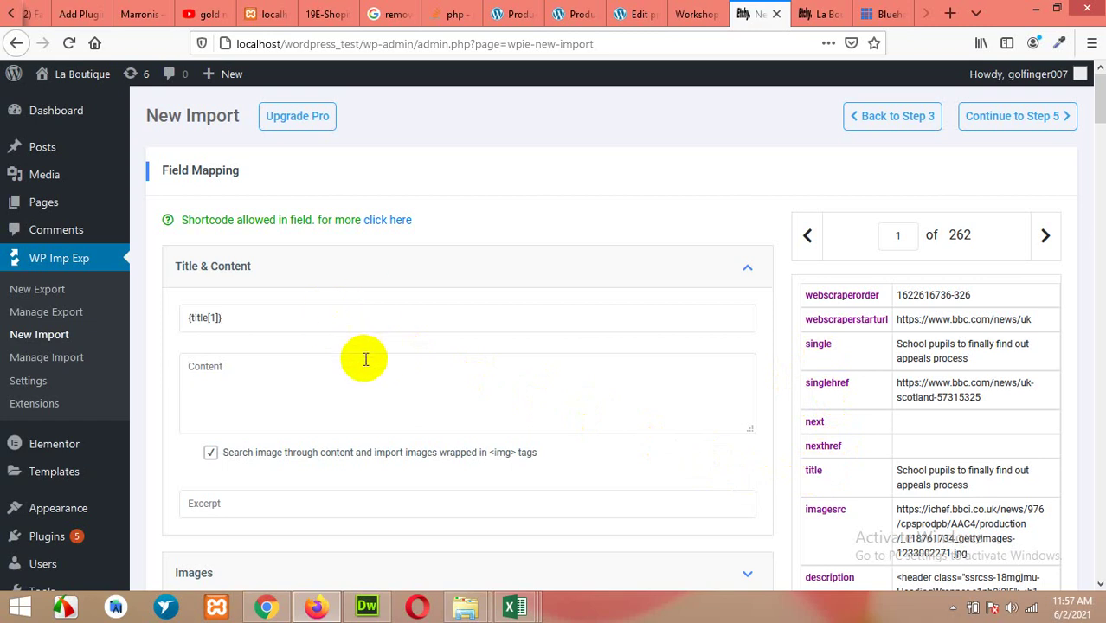
scroll(831, 455, down, 4)
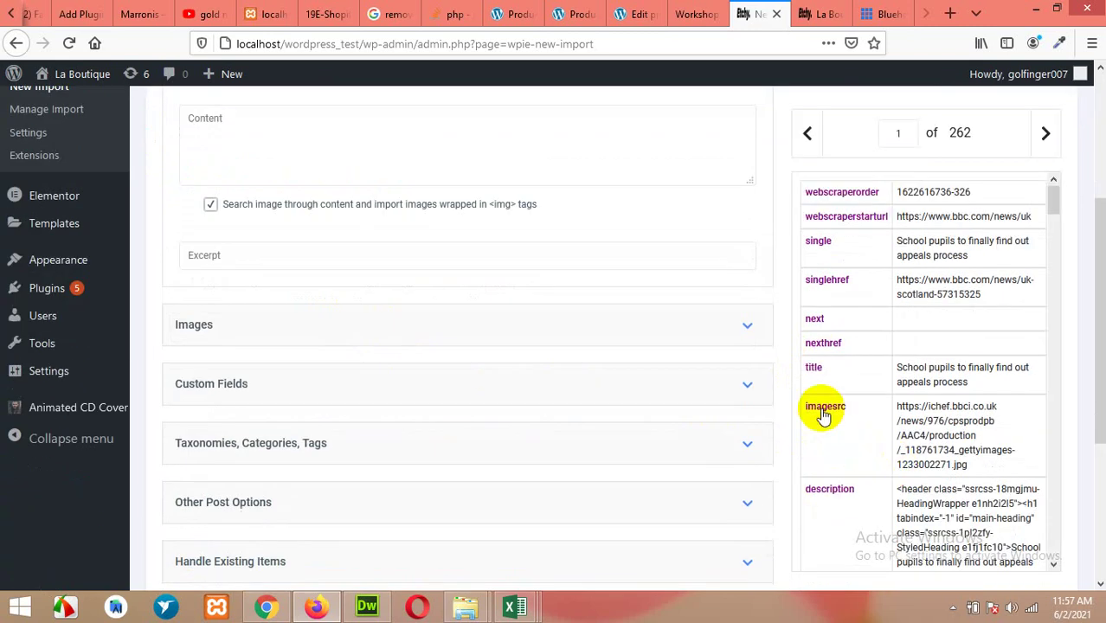
drag(817, 411, 854, 415)
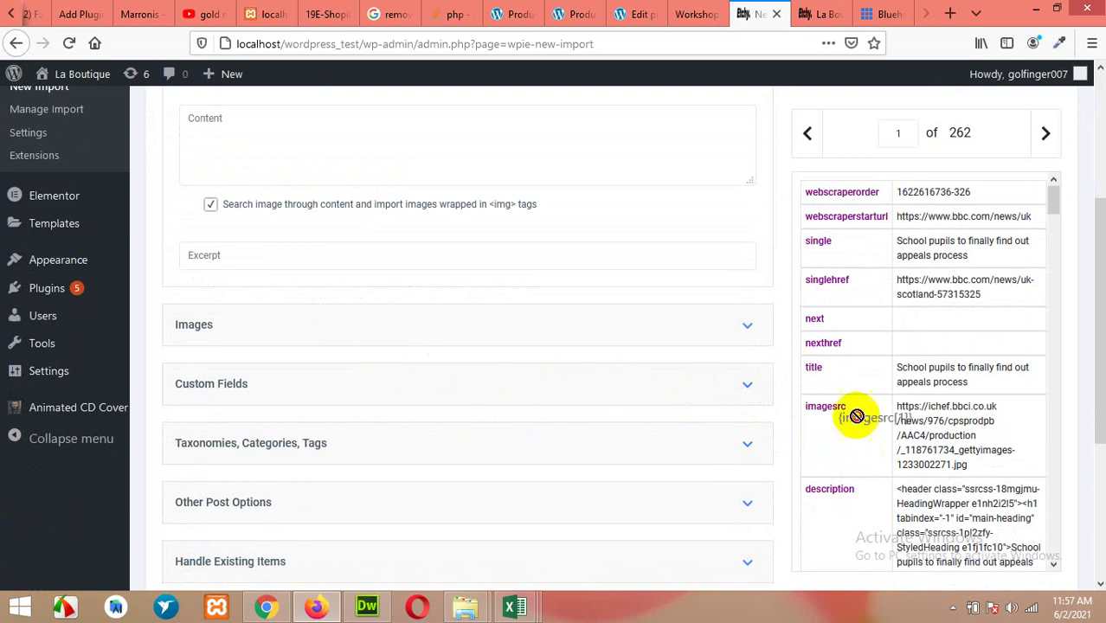
drag(829, 491, 362, 161)
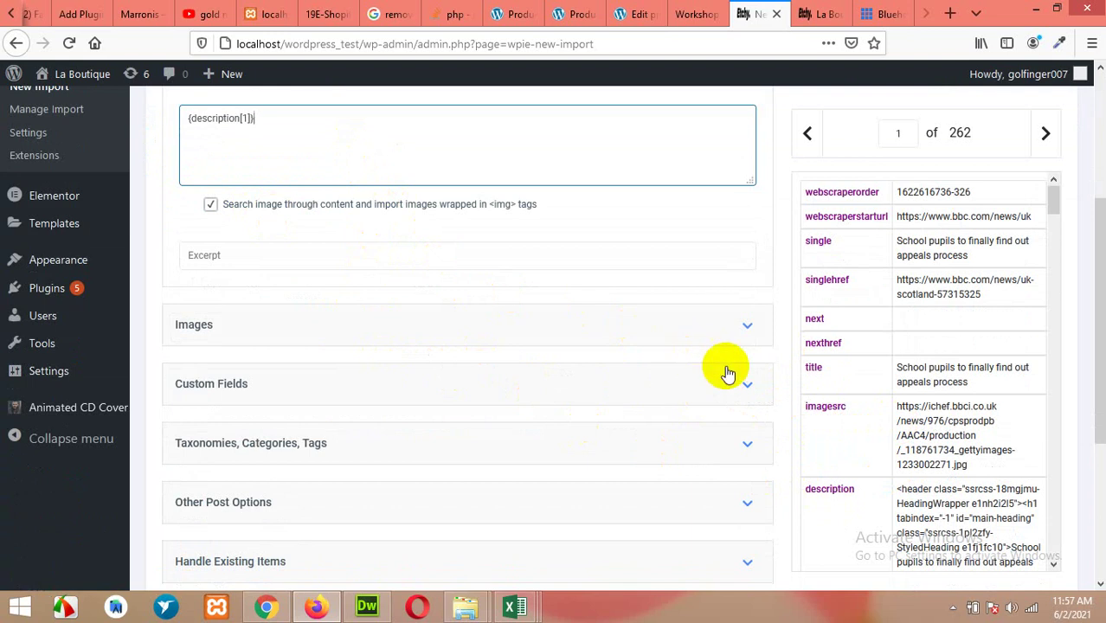
scroll(632, 364, down, 2)
scroll(632, 365, up, 2)
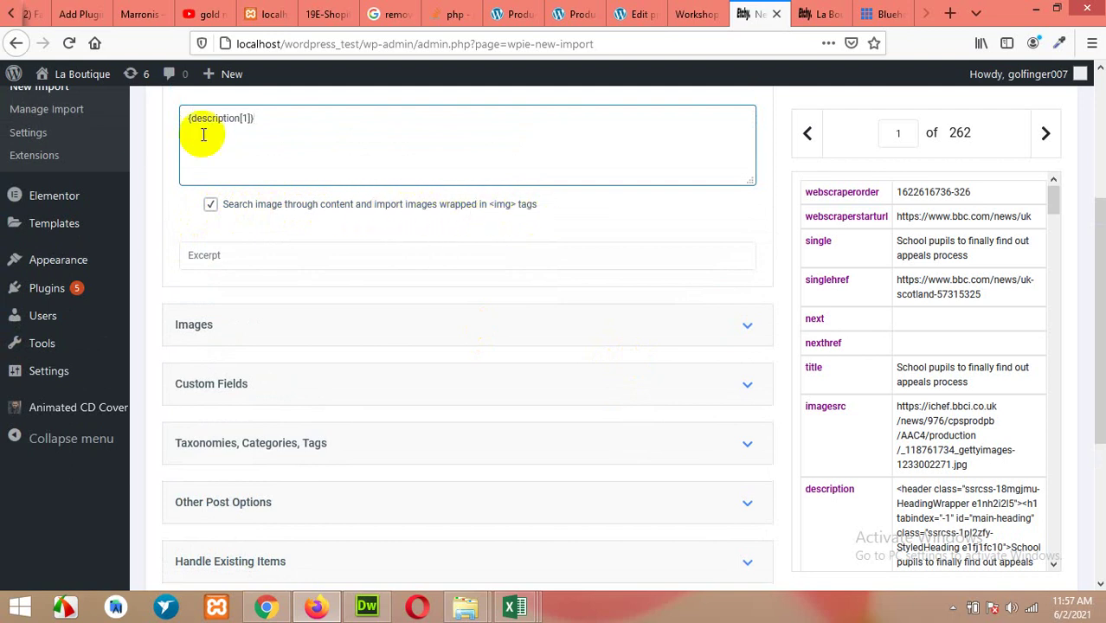
scroll(558, 233, up, 2)
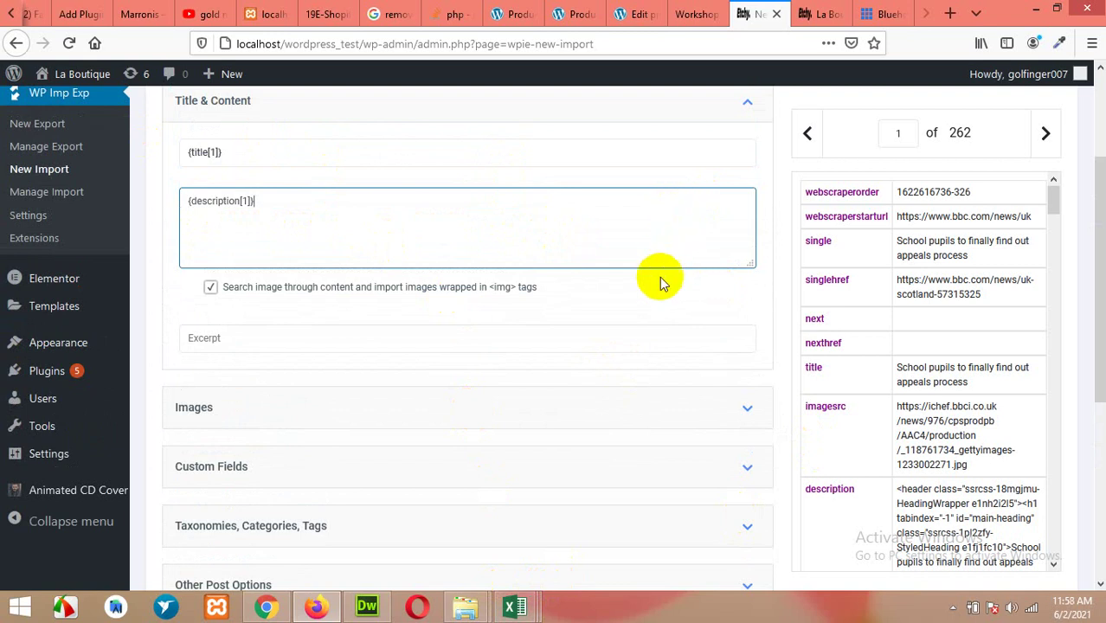
Expand the Images mapping section and activate the URL field for downloading images hosted elsewhere
mouse_move(48, 290)
scroll(43, 251, up, 2)
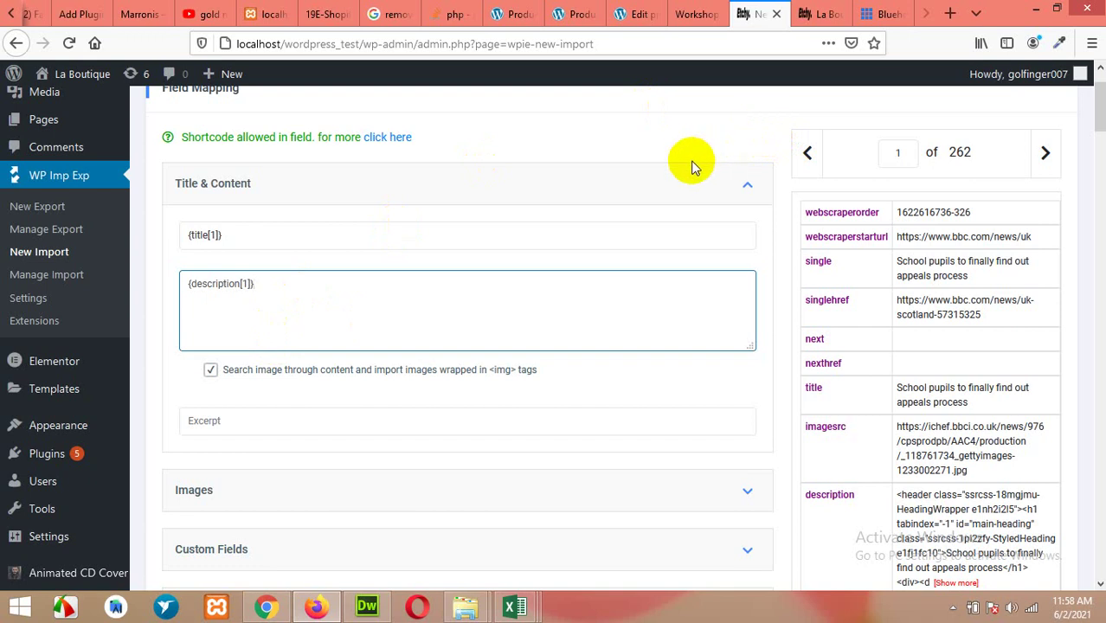
scroll(470, 284, down, 3)
scroll(268, 321, down, 1)
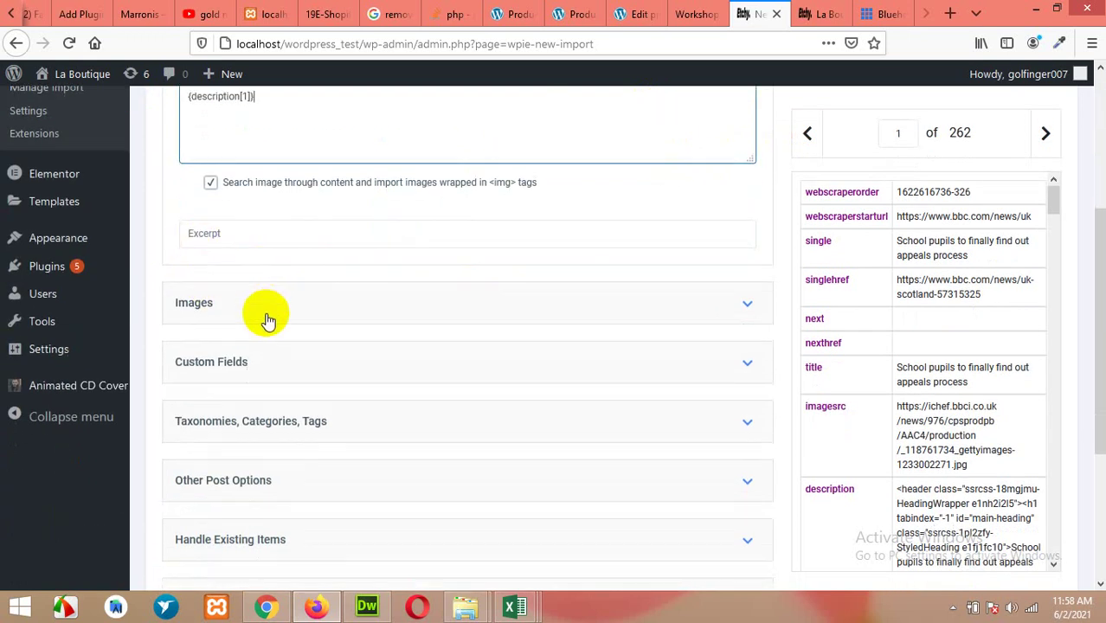
scroll(268, 320, down, 1)
click(256, 250)
click(218, 368)
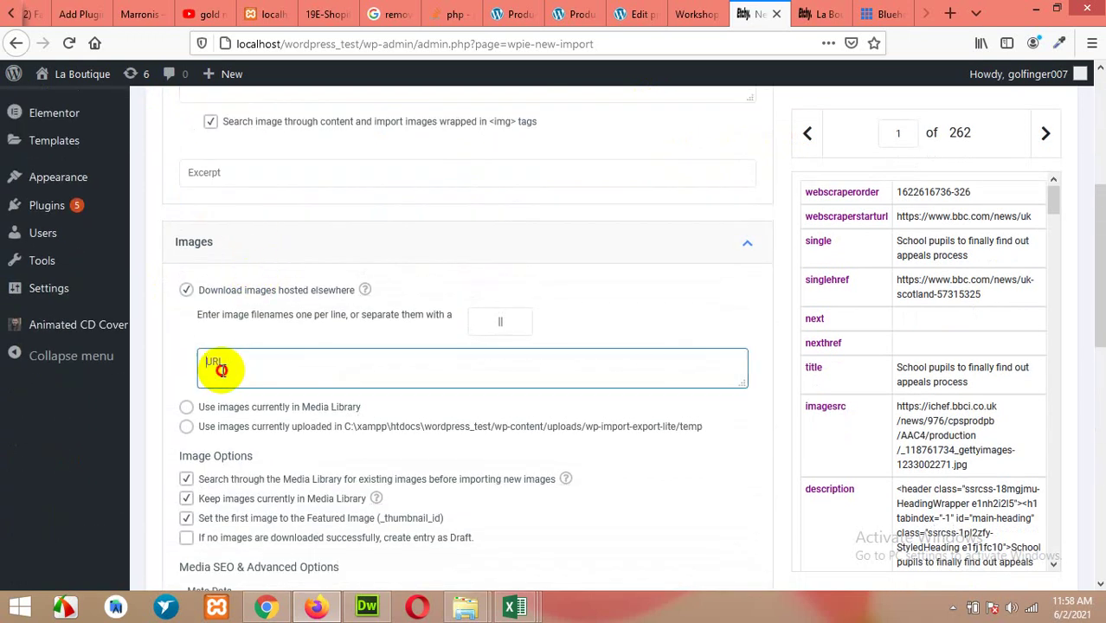
drag(826, 414, 358, 371)
scroll(141, 366, down, 1)
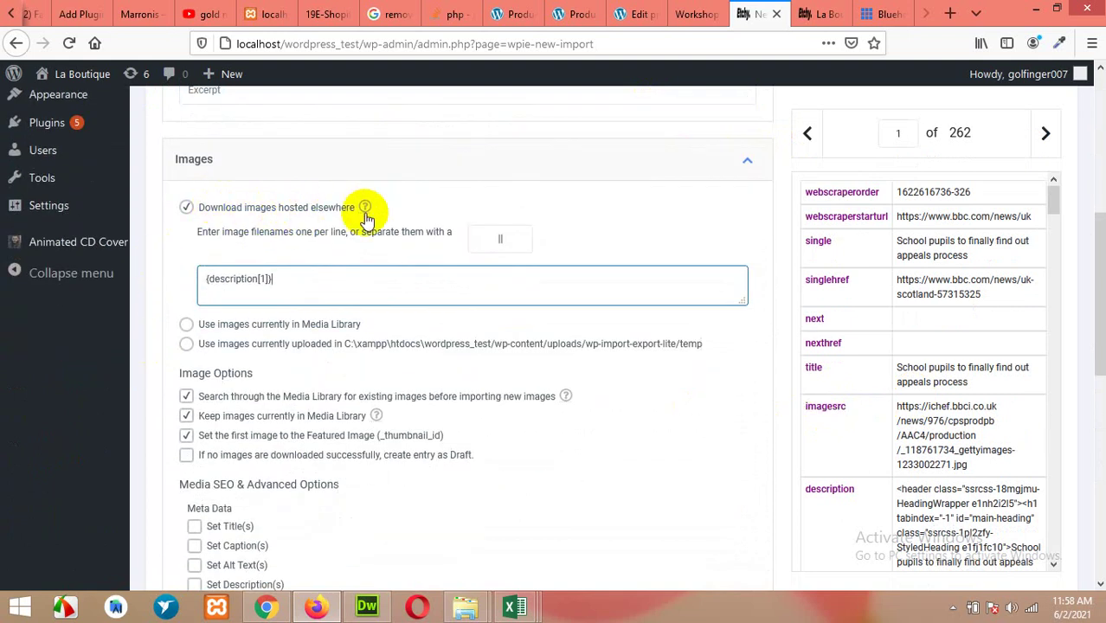
scroll(185, 358, down, 3)
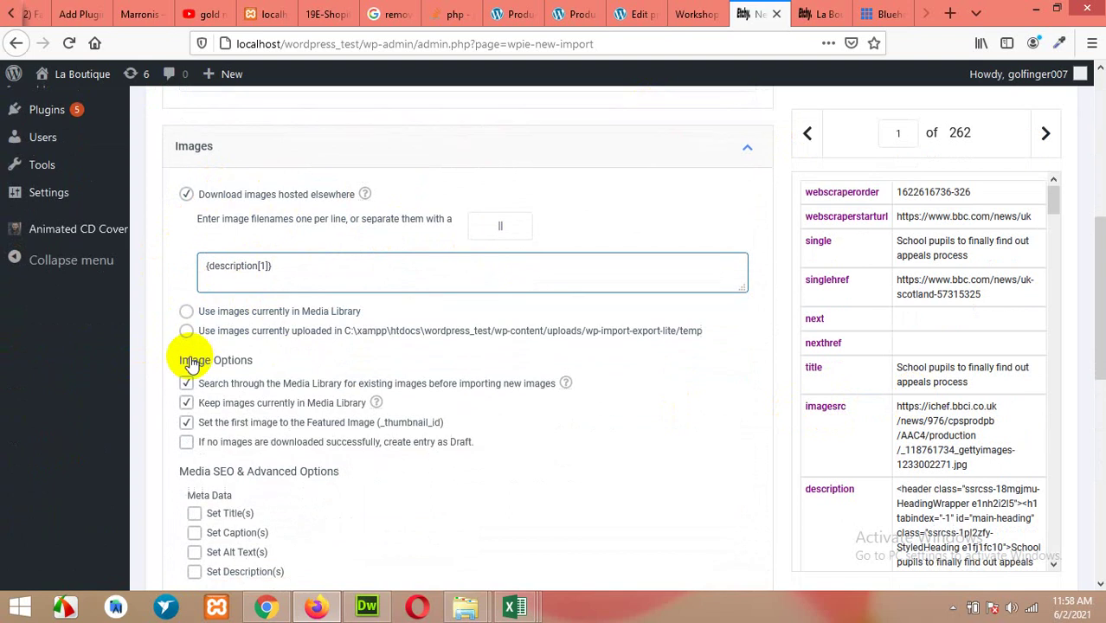
scroll(180, 354, up, 3)
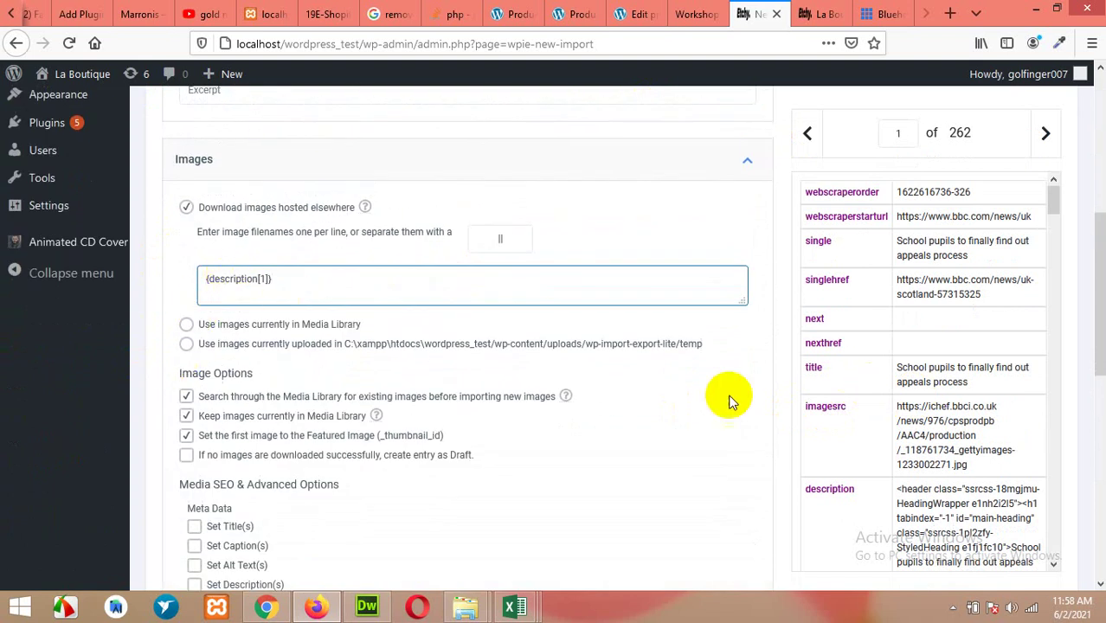
drag(329, 294, 200, 298)
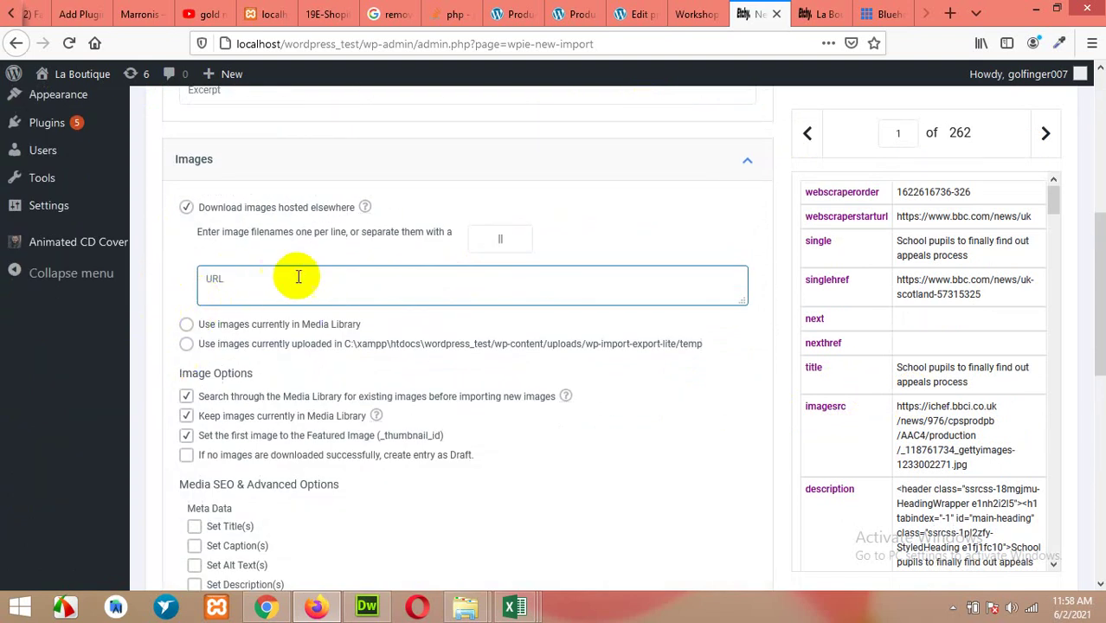
Map the imagesrc element to the URL field for images hosted elsewhere and continue to step 5
click(805, 409)
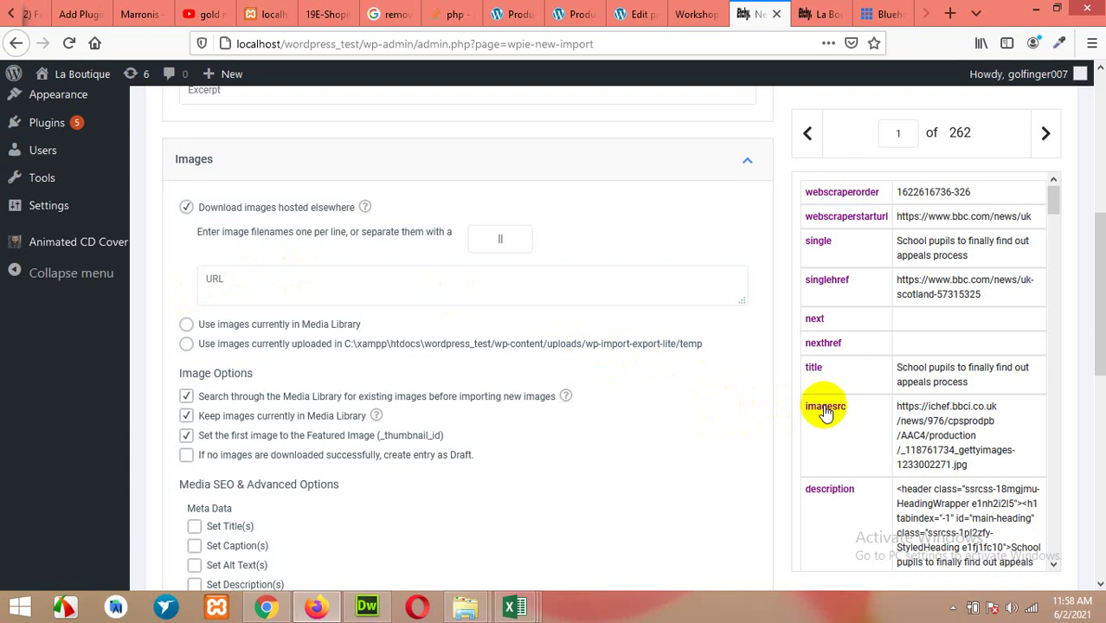
drag(822, 407, 437, 281)
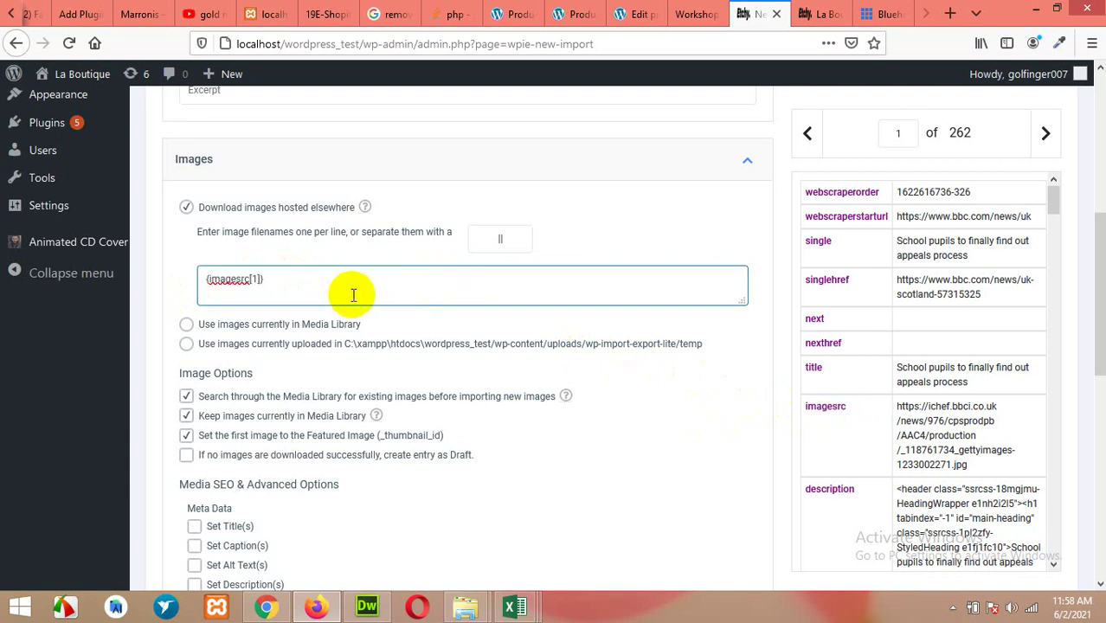
scroll(476, 346, down, 10)
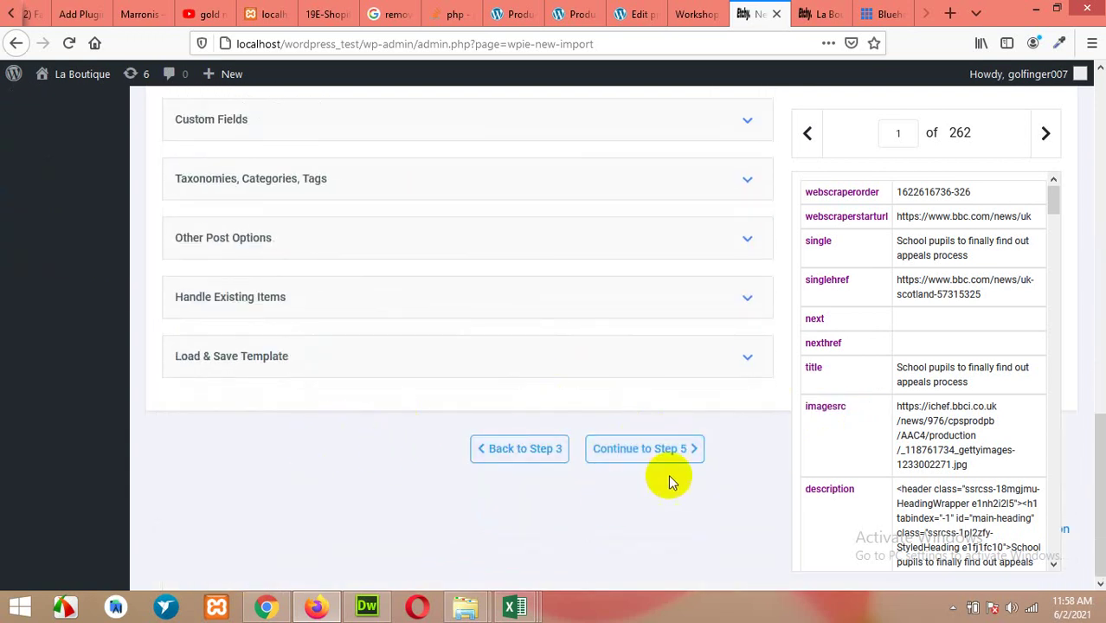
click(664, 457)
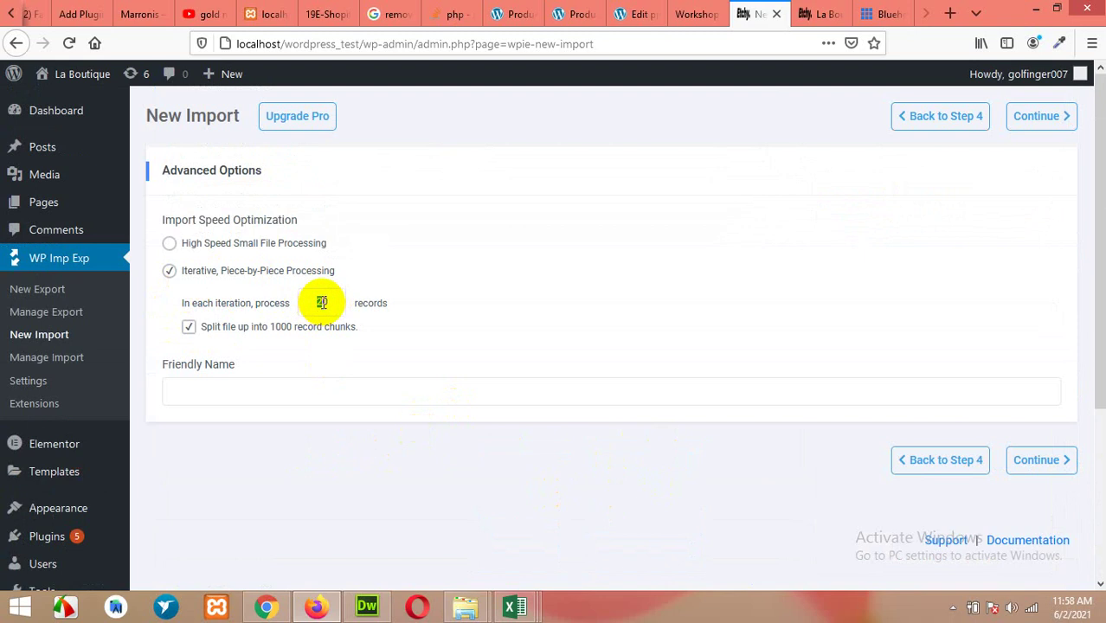
Set piece-by-piece processing to 10 records per iteration, then confirm and run the import
click(322, 302)
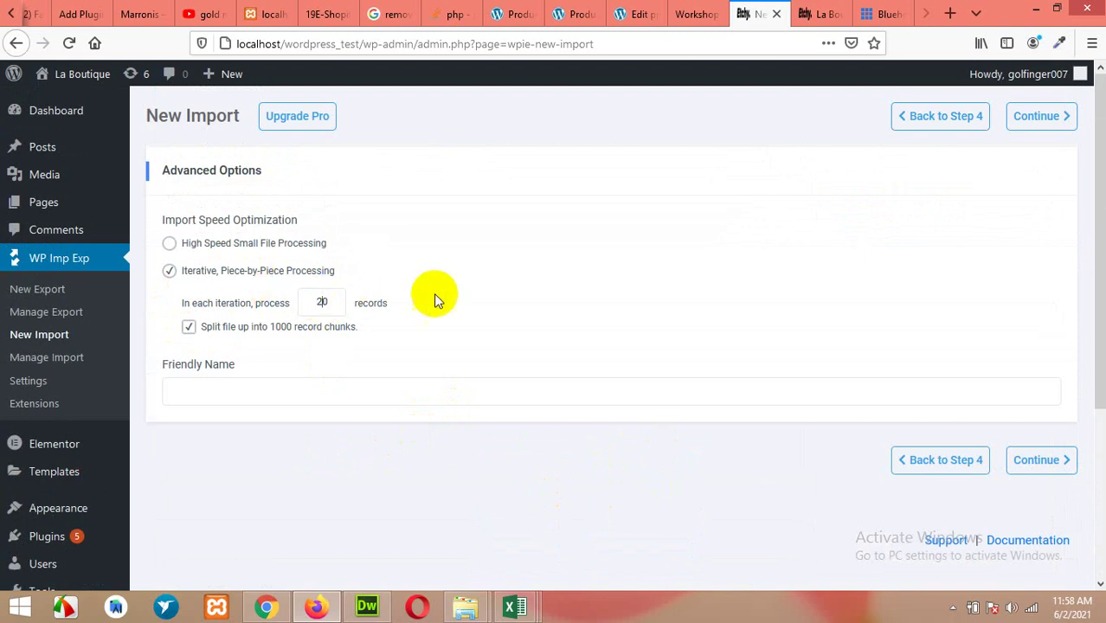
drag(316, 302, 321, 302)
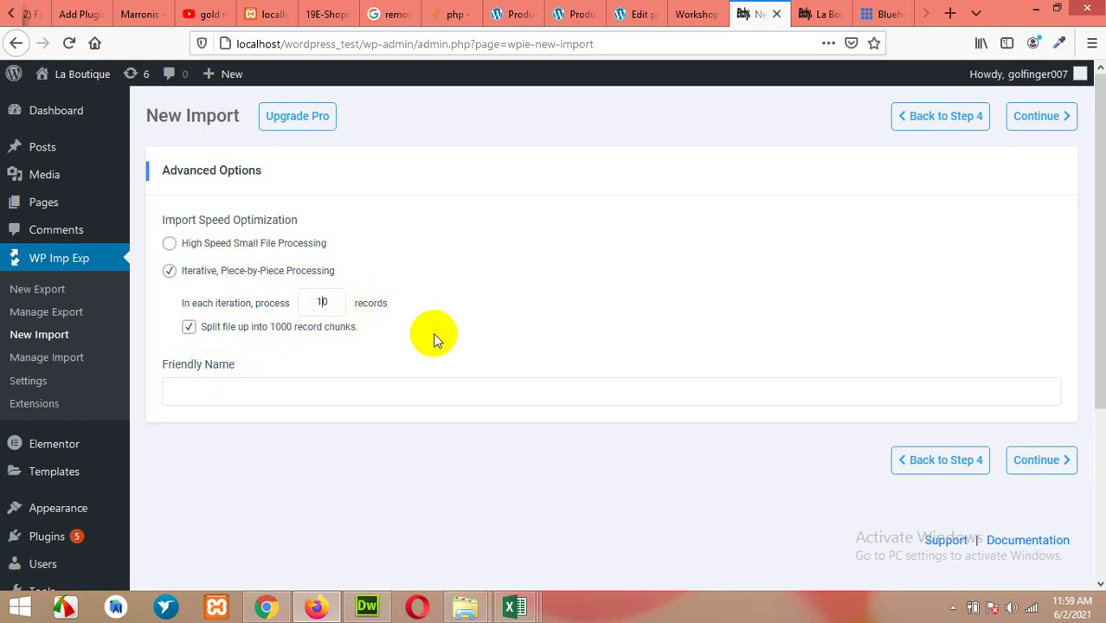
click(1030, 459)
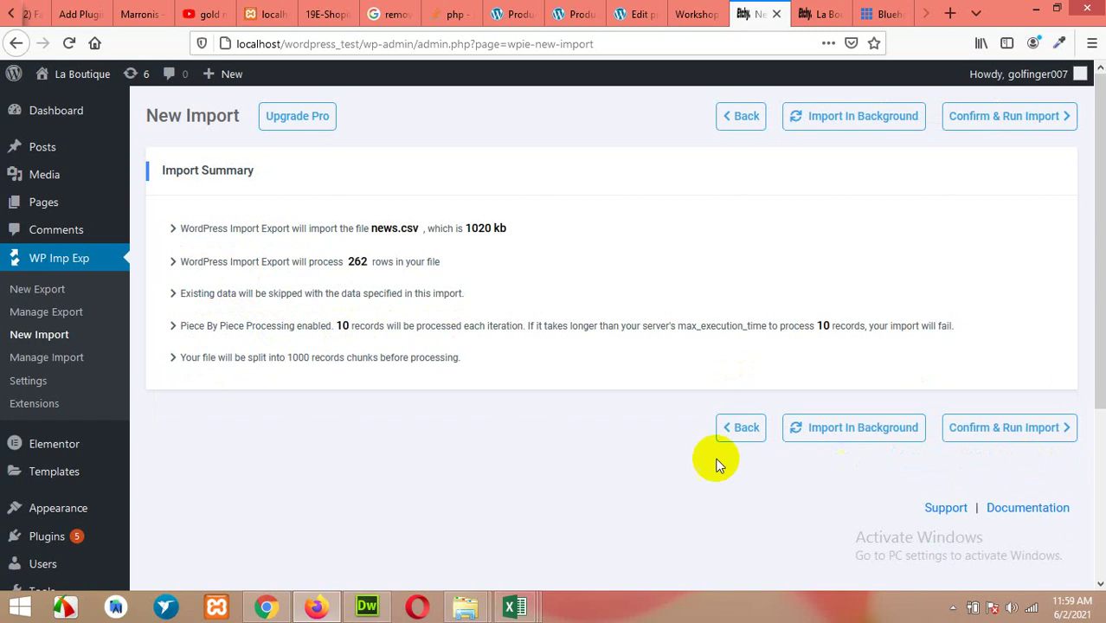
click(1009, 426)
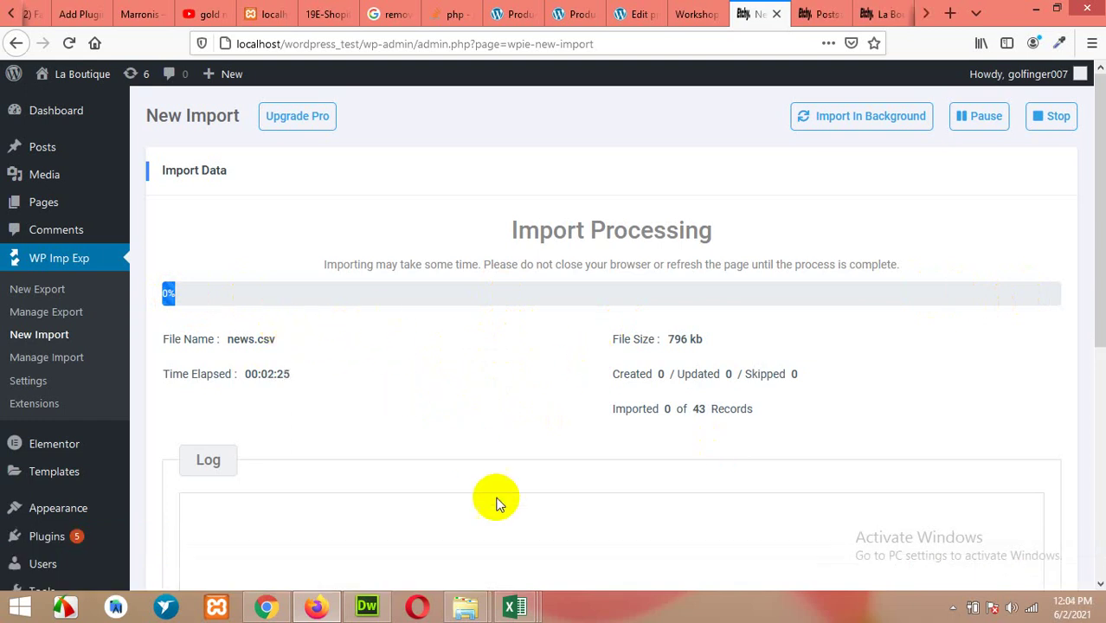
Switch to news.csv in Excel and add a category column header in cell J1
mouse_move(516, 604)
click(765, 512)
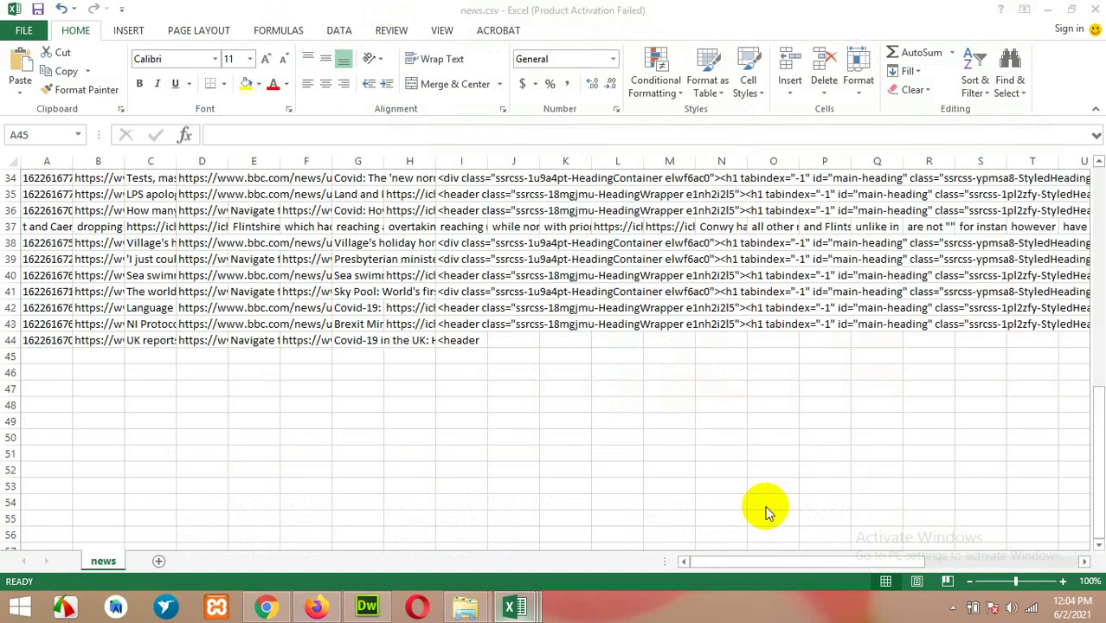
scroll(559, 388, up, 11)
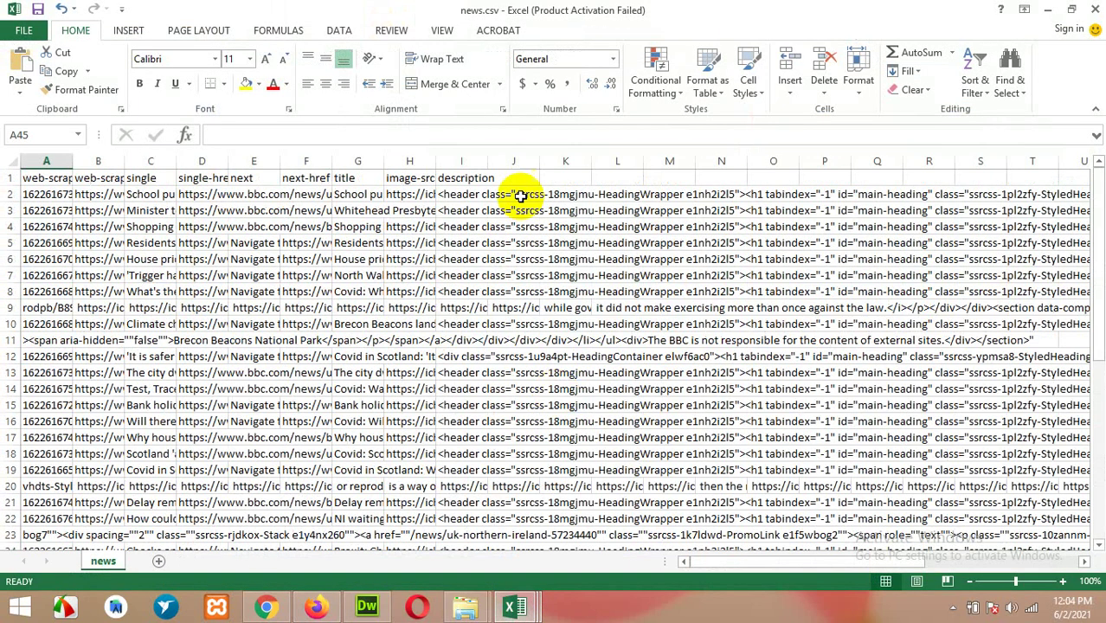
click(516, 182)
text(categor)
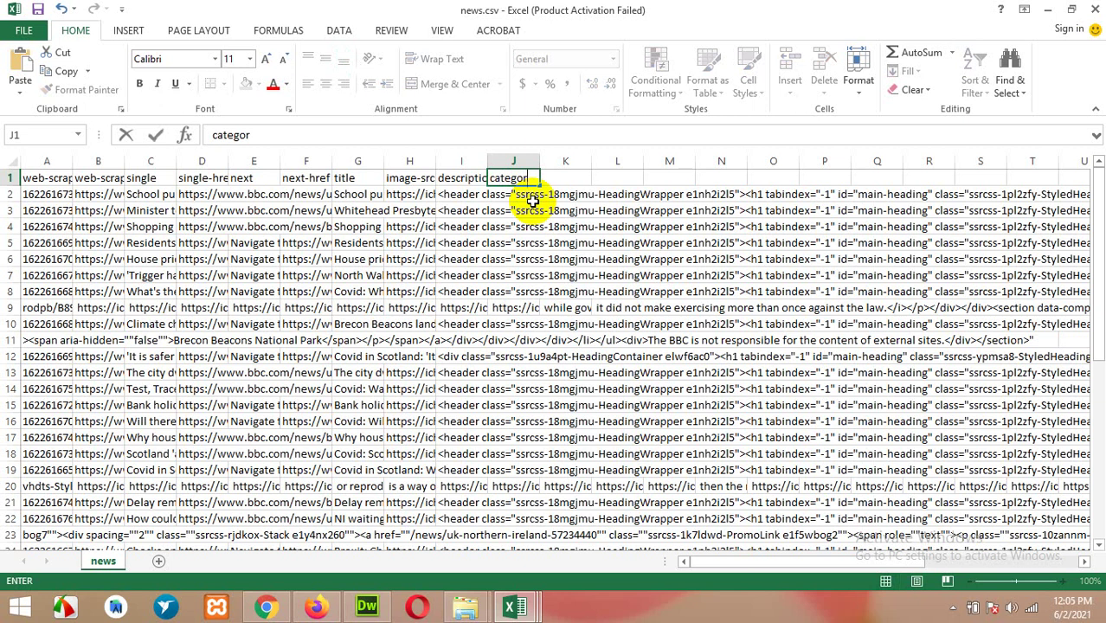
text(y)
key(Return)
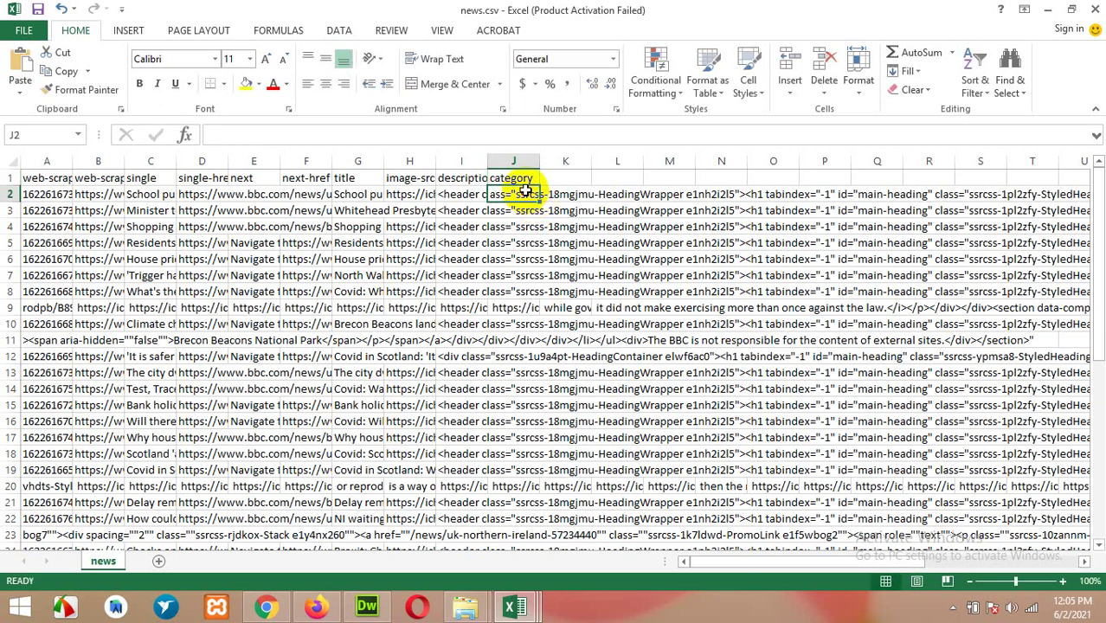
Fill the category column with UK from J2 to J44 and save news.csv, keeping the CSV format
text(UK)
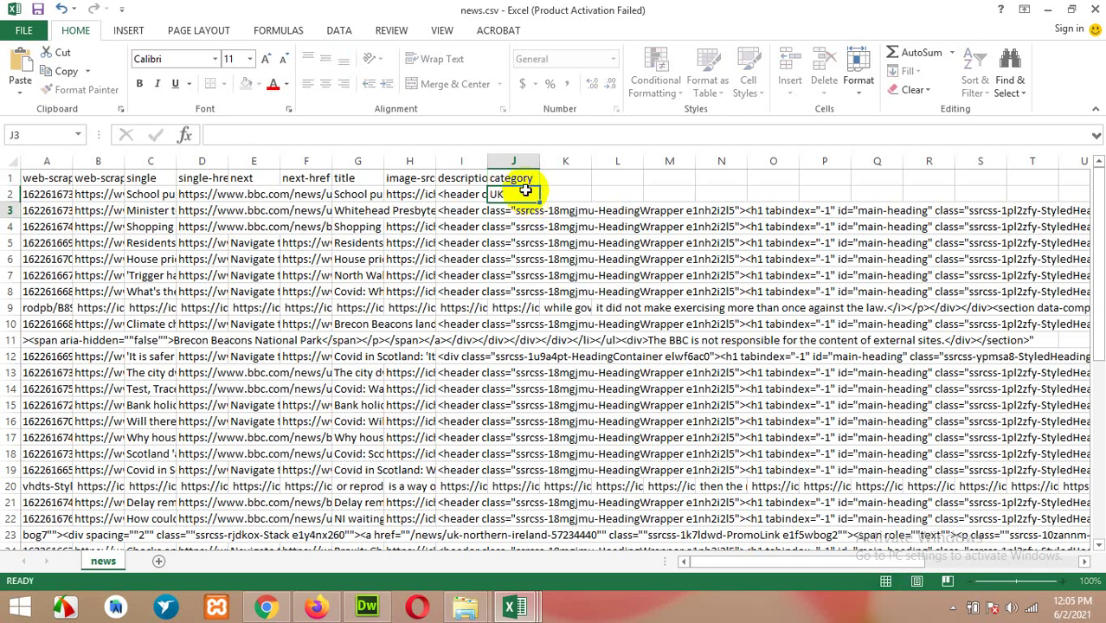
key(ctrl+Return)
drag(536, 201, 535, 526)
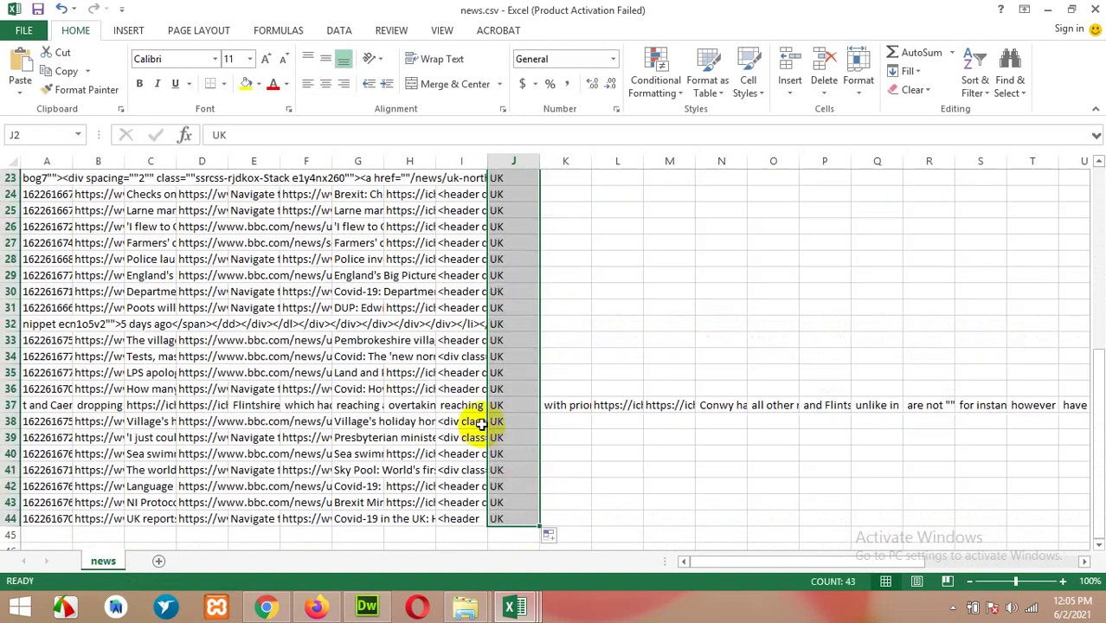
scroll(477, 421, up, 7)
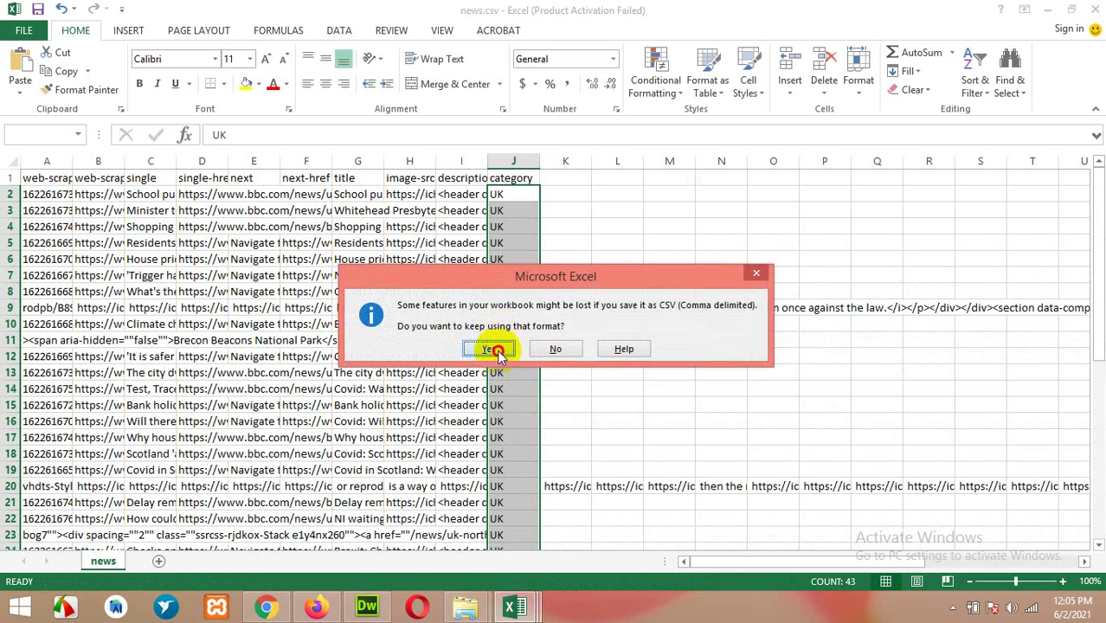
click(489, 350)
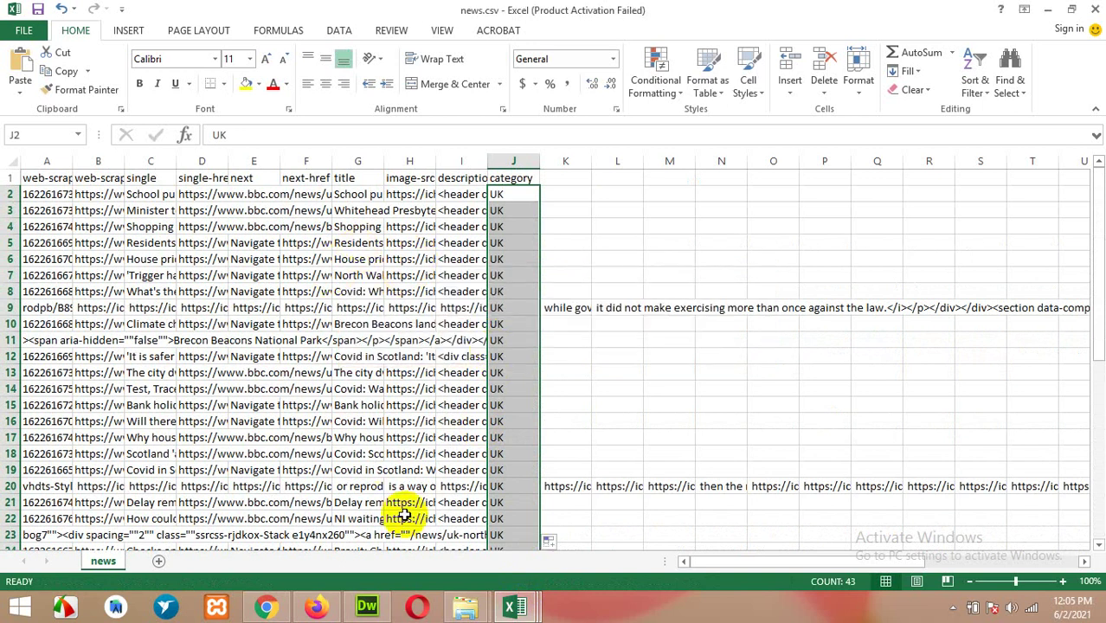
Switch back to Firefox, reload the La Boutique home page and look through the imported posts
click(305, 608)
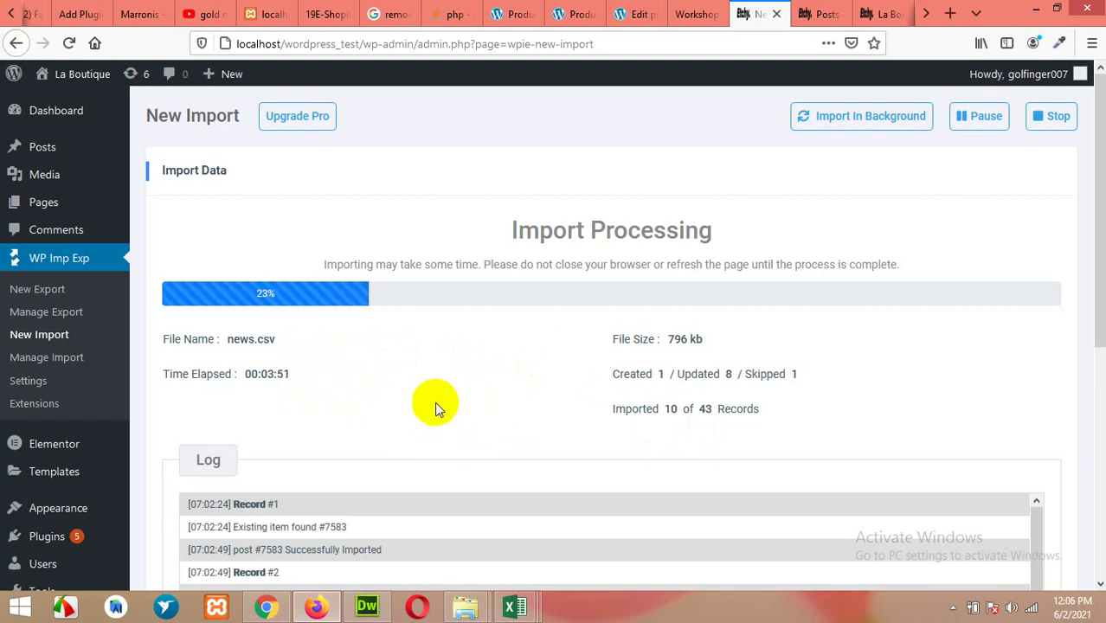
click(877, 13)
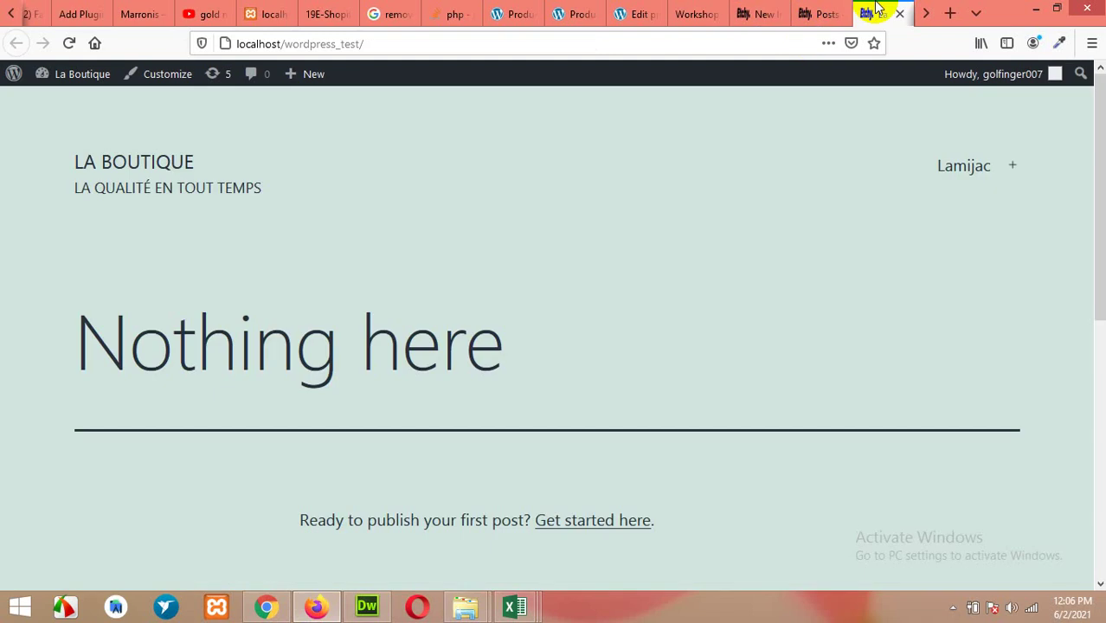
click(69, 44)
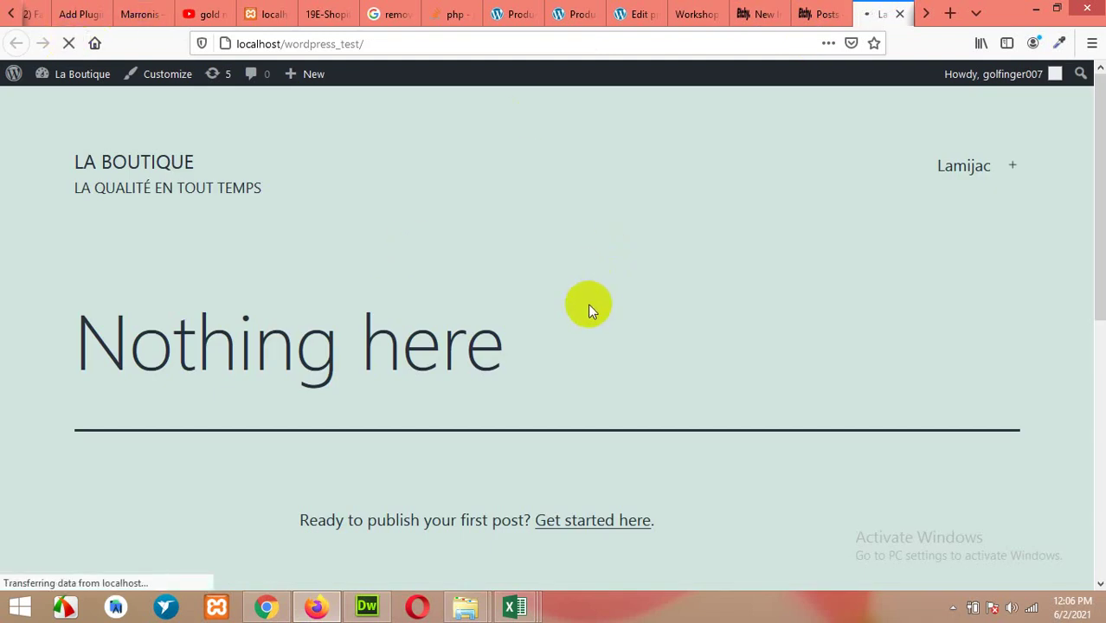
scroll(567, 292, down, 4)
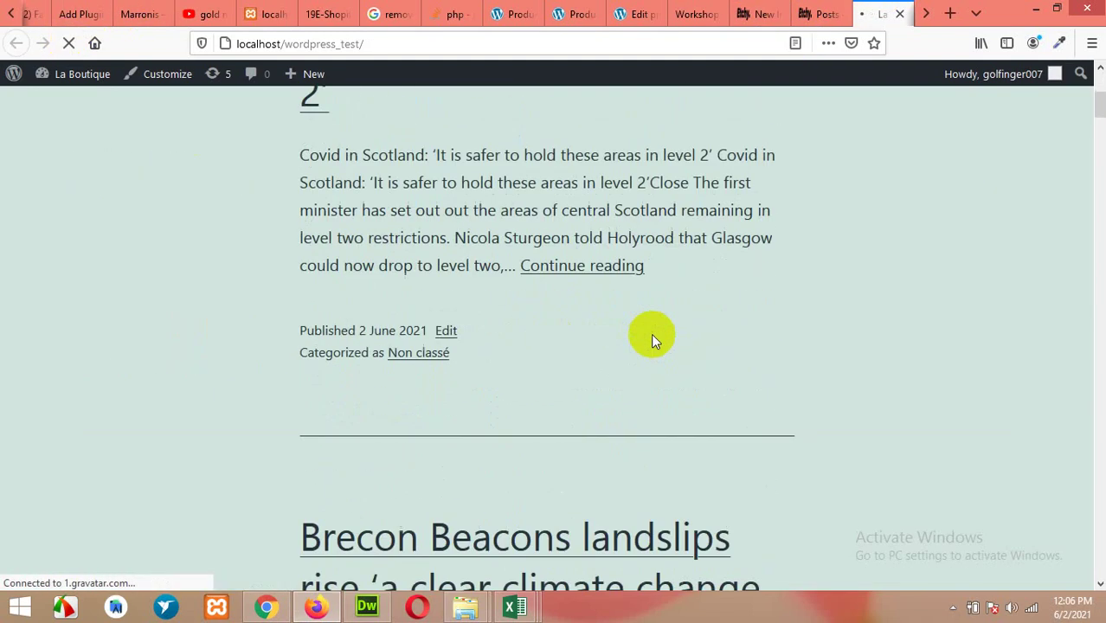
scroll(648, 336, down, 9)
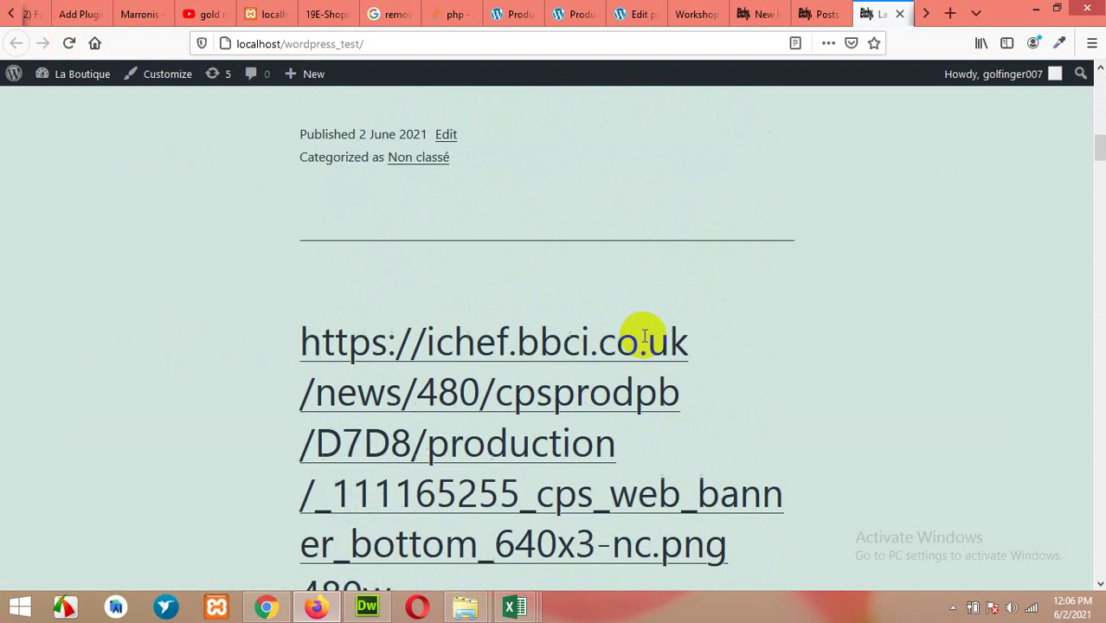
scroll(644, 335, down, 2)
scroll(640, 342, up, 12)
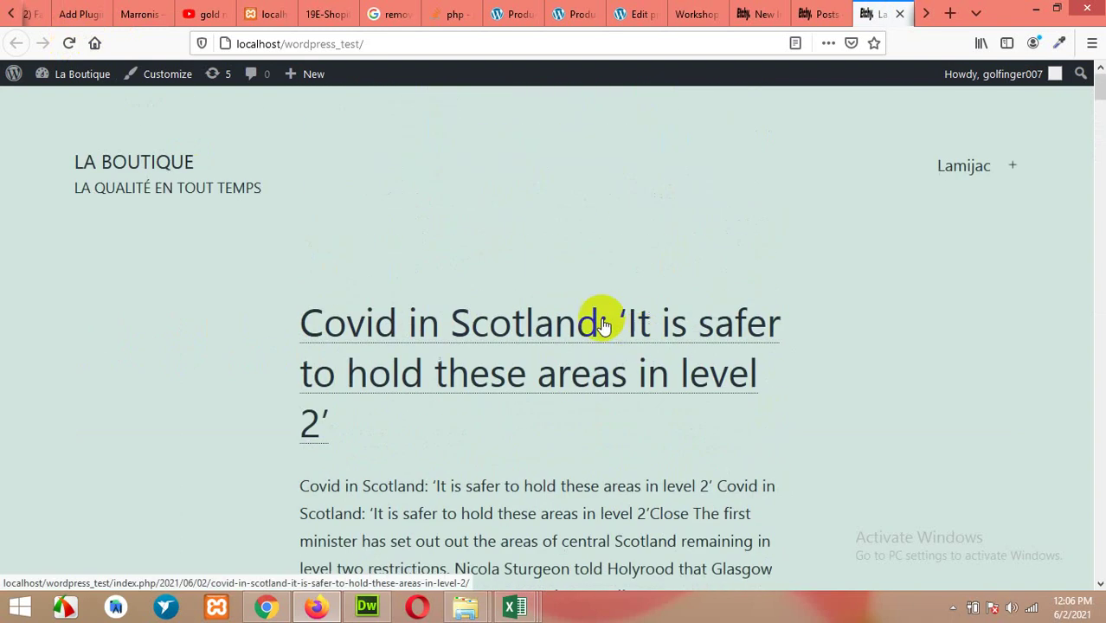
Open the post "Covid in Scotland: 'It is safer to hold these areas in level 2'" and review its imported content
click(541, 322)
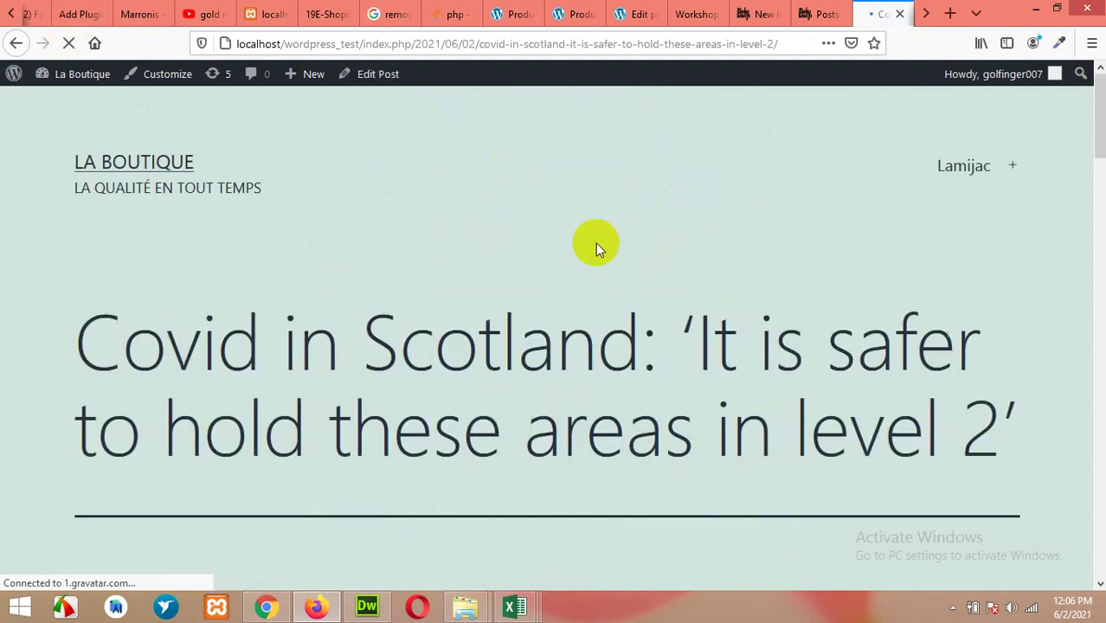
scroll(623, 273, down, 10)
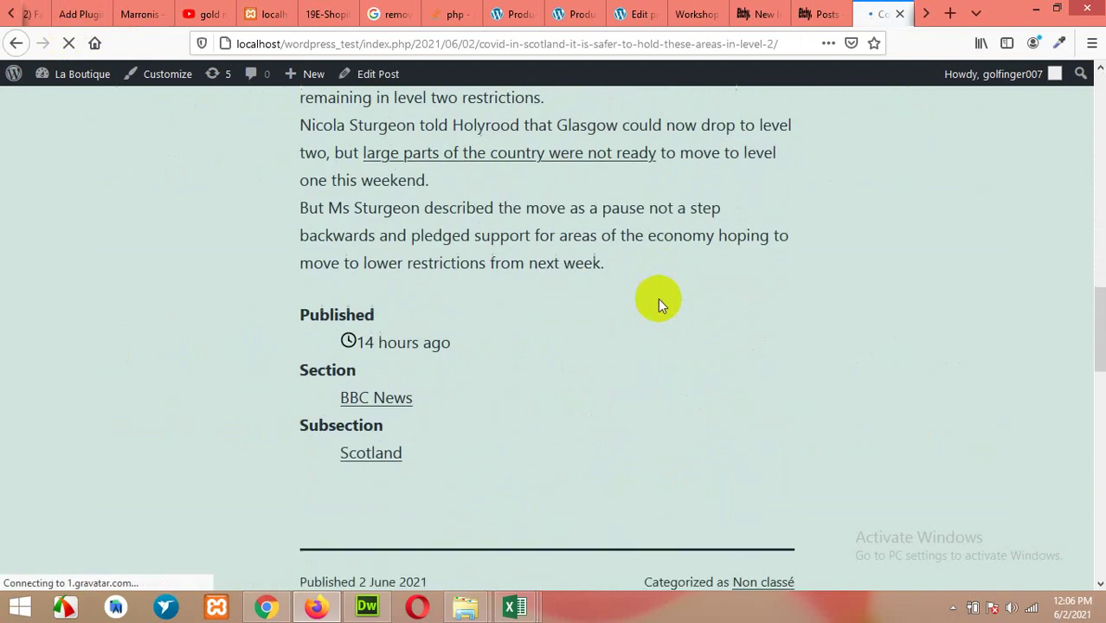
scroll(669, 315, down, 8)
scroll(667, 316, up, 11)
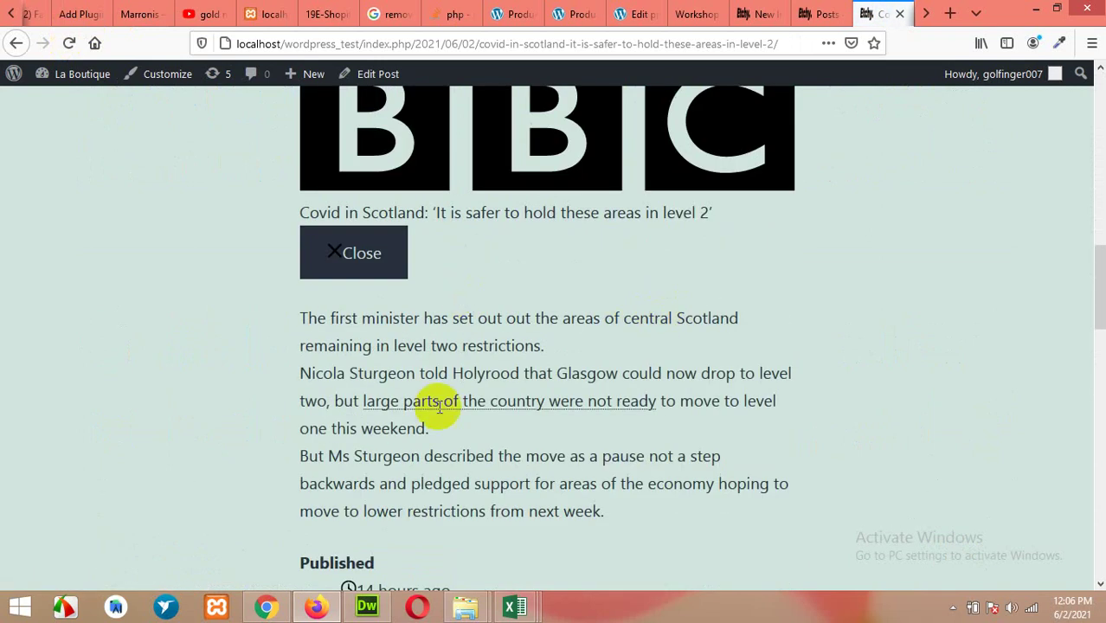
scroll(481, 448, up, 3)
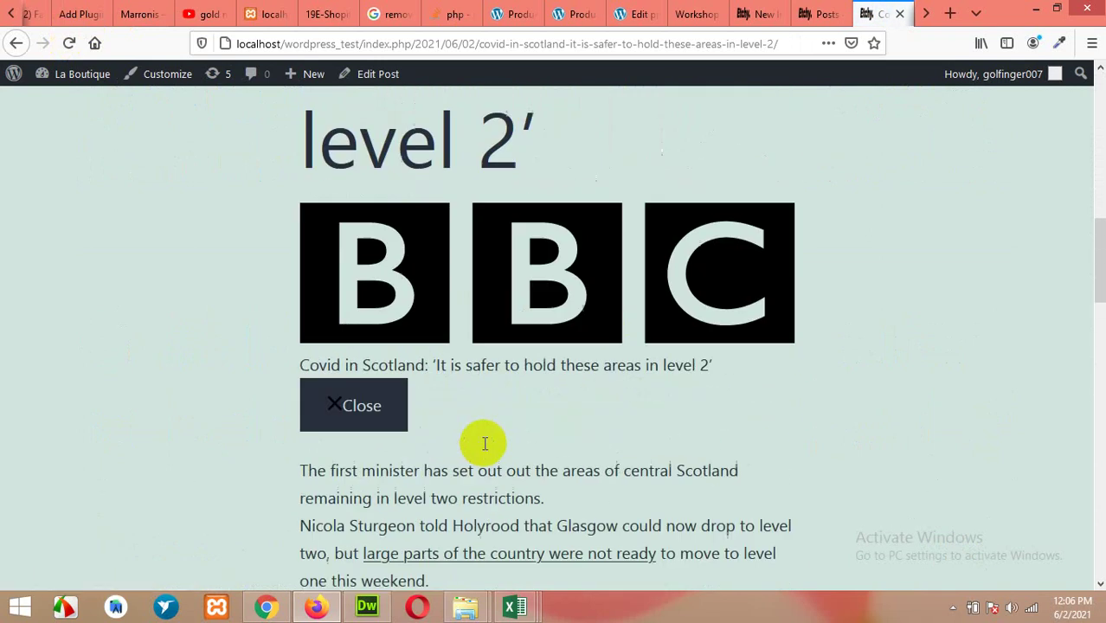
scroll(484, 442, down, 2)
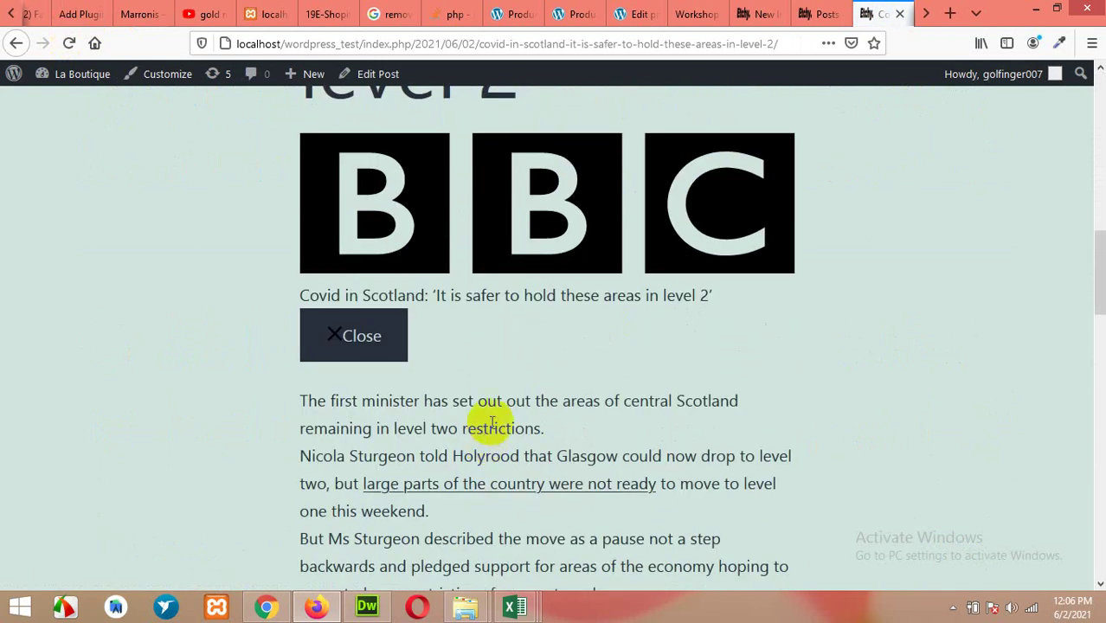
scroll(472, 429, down, 2)
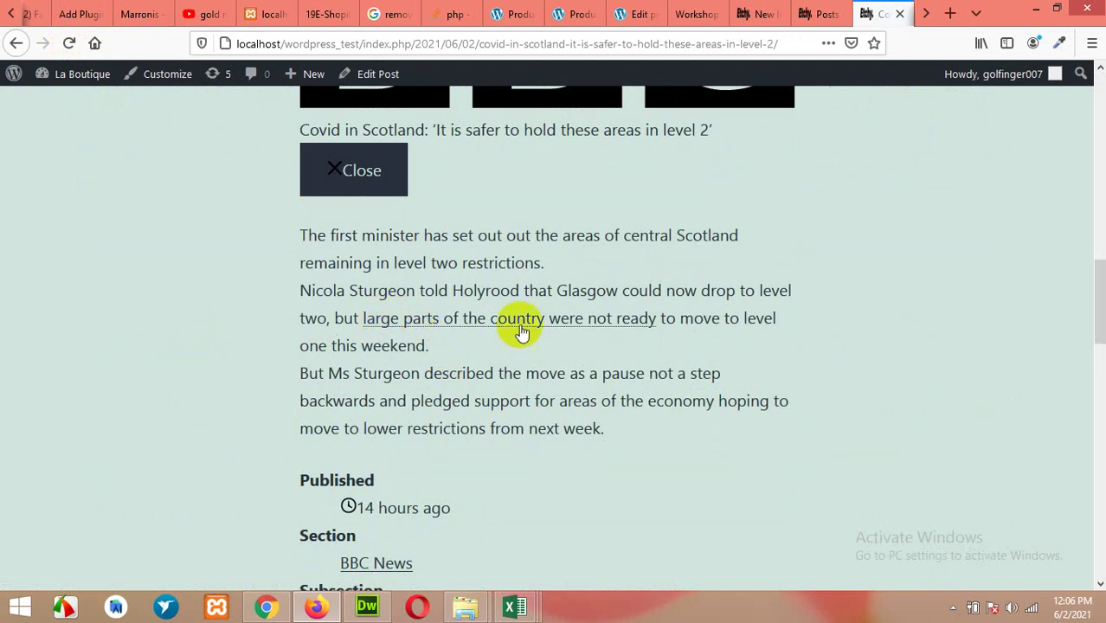
Look back through the imported "Covid in Scotland" post, from its body text up to the BBC image and title
scroll(554, 295, up, 2)
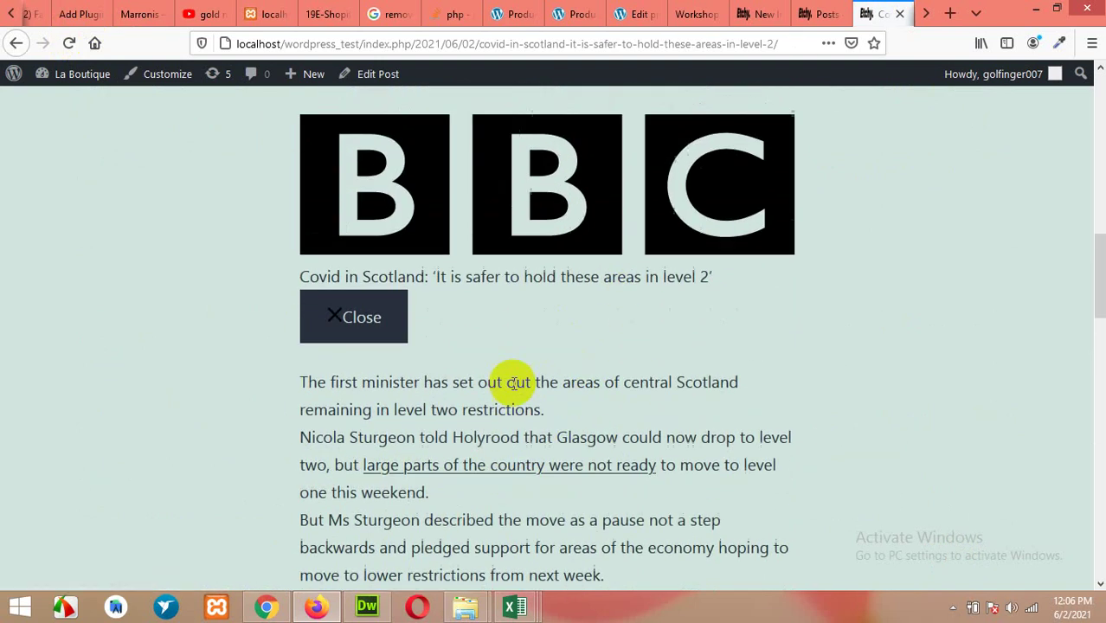
scroll(514, 385, up, 5)
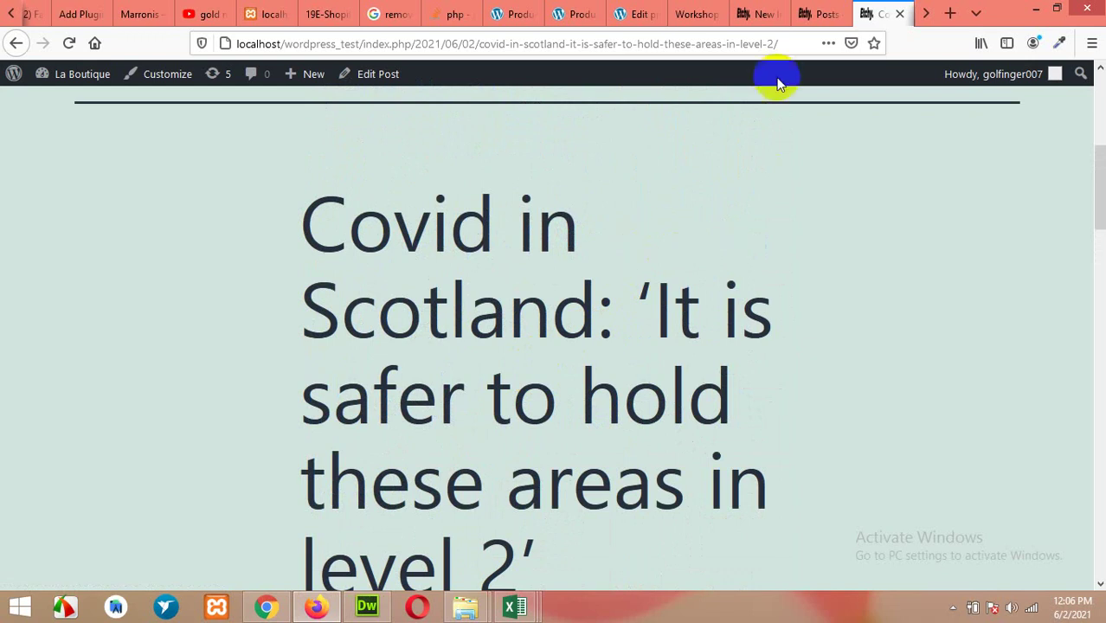
scroll(481, 301, down, 2)
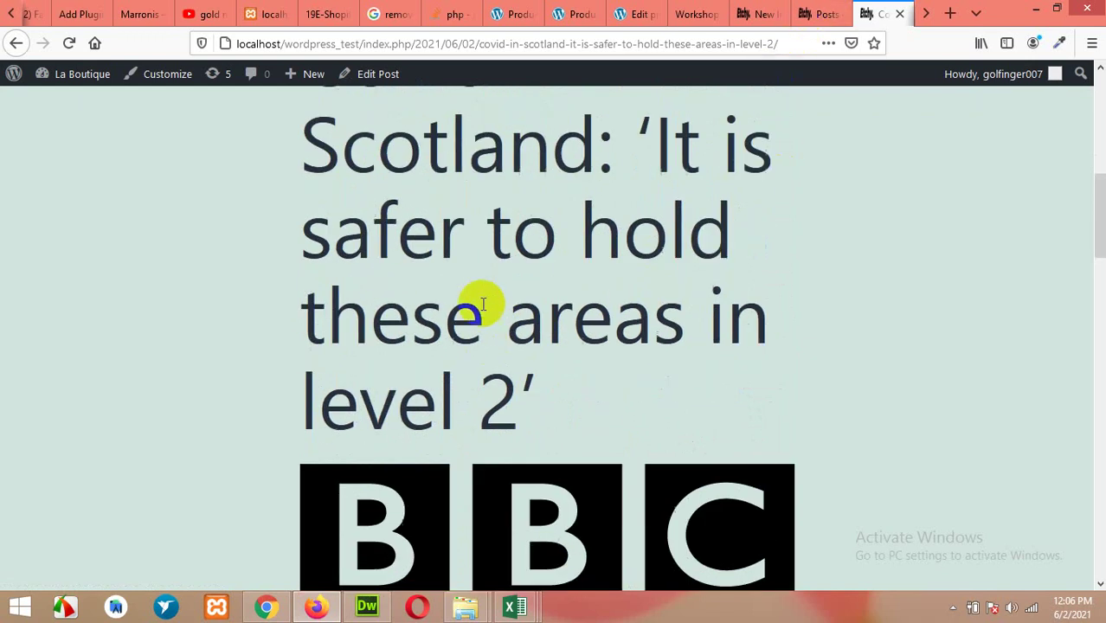
scroll(507, 266, up, 1)
scroll(423, 240, up, 2)
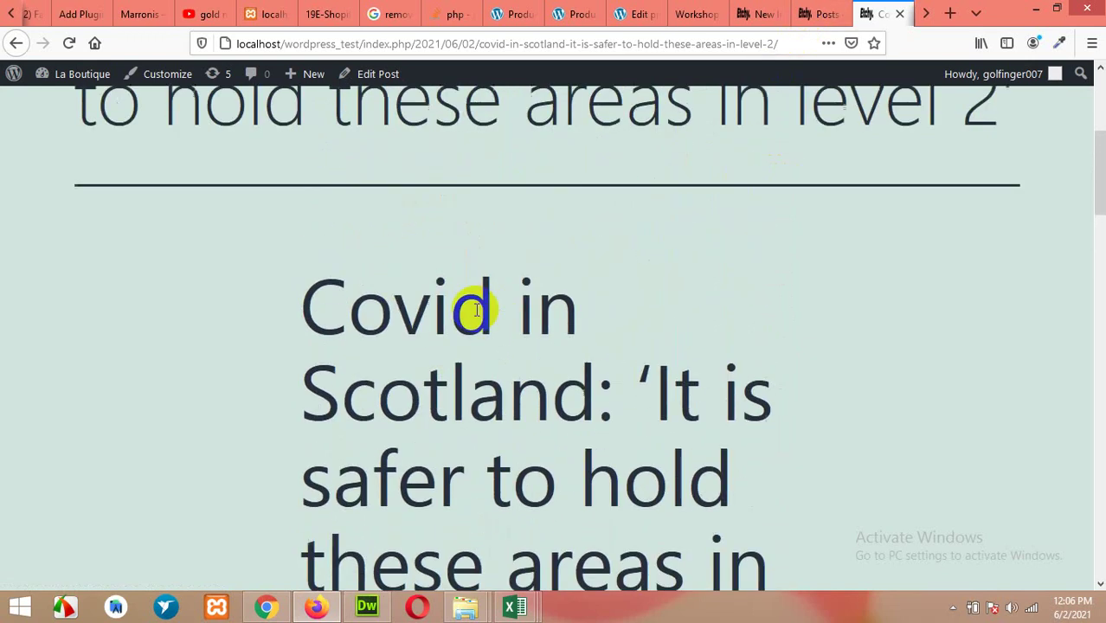
scroll(632, 310, up, 3)
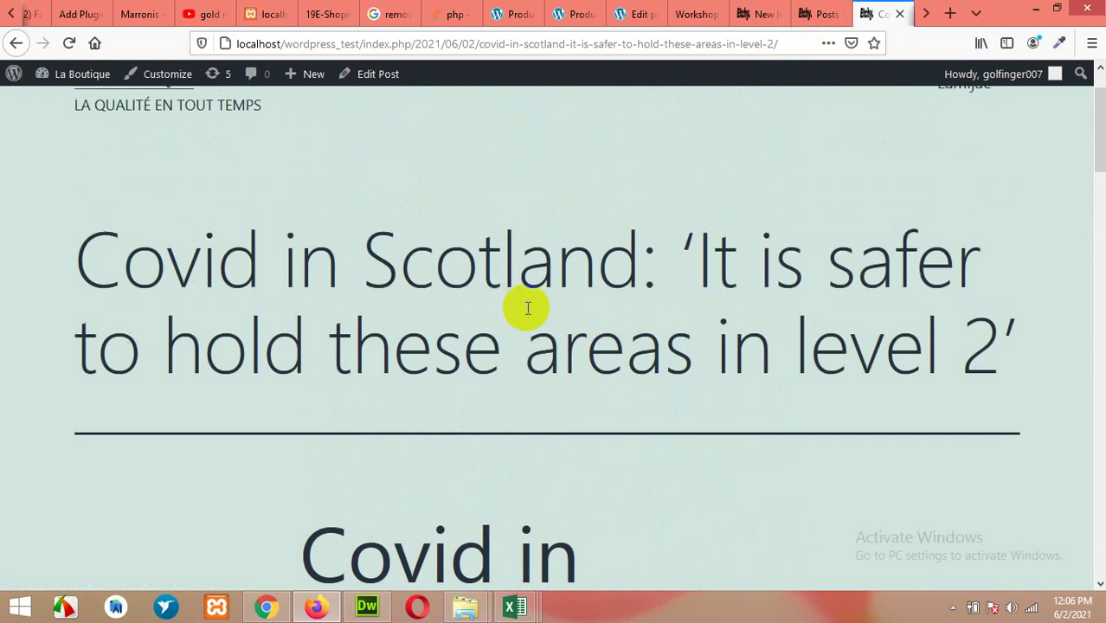
Check the WordPress posts list, then examine the progress and log of the running news.csv import
click(804, 11)
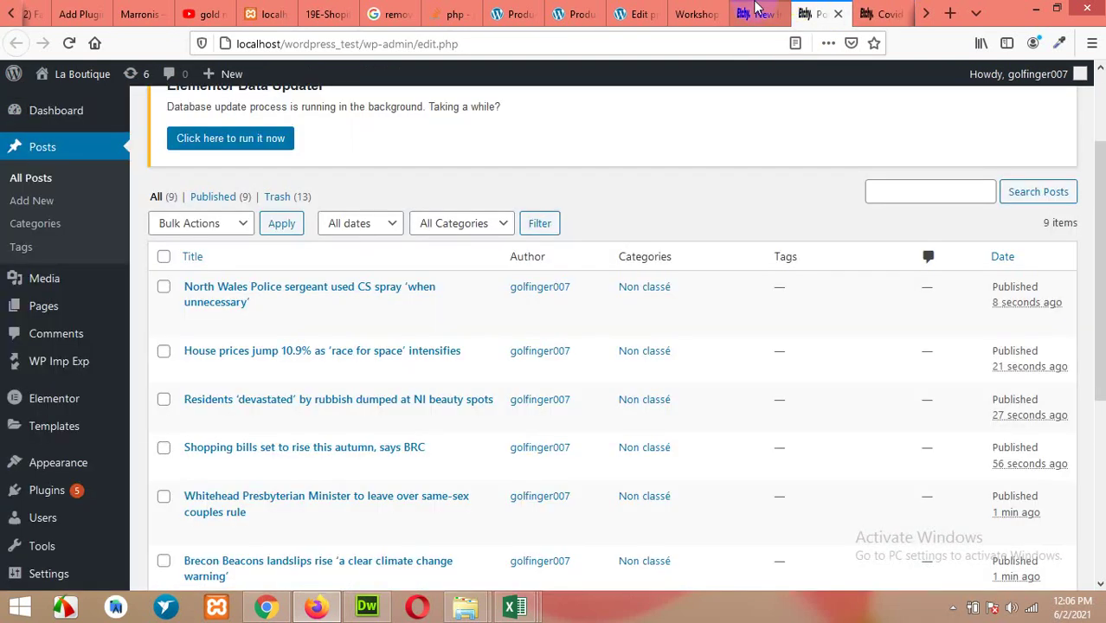
click(758, 13)
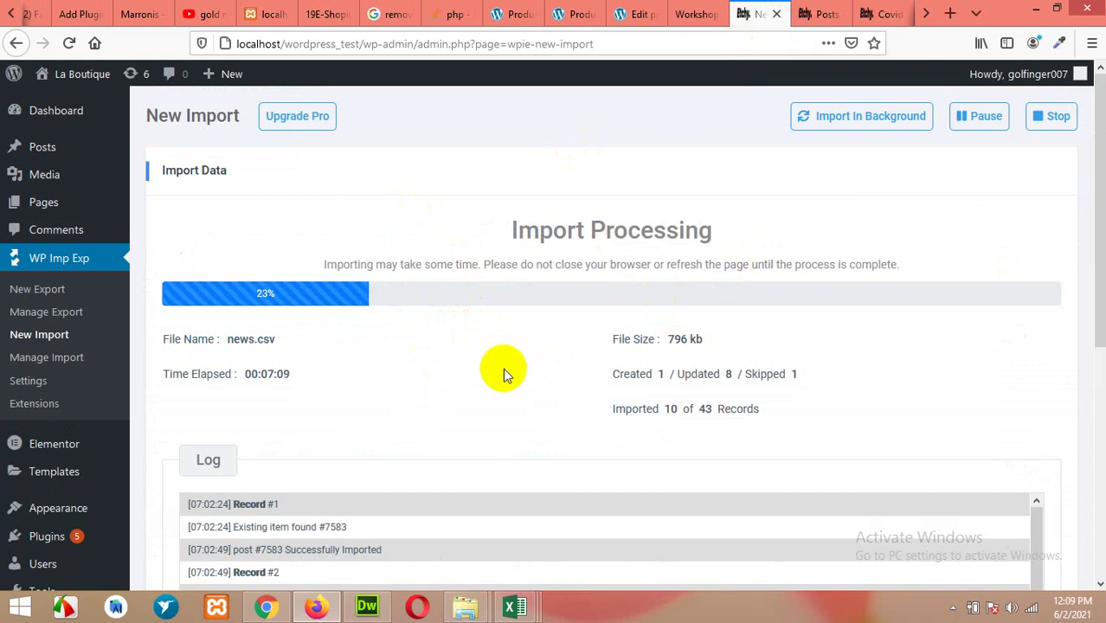
scroll(518, 371, down, 1)
scroll(525, 367, down, 3)
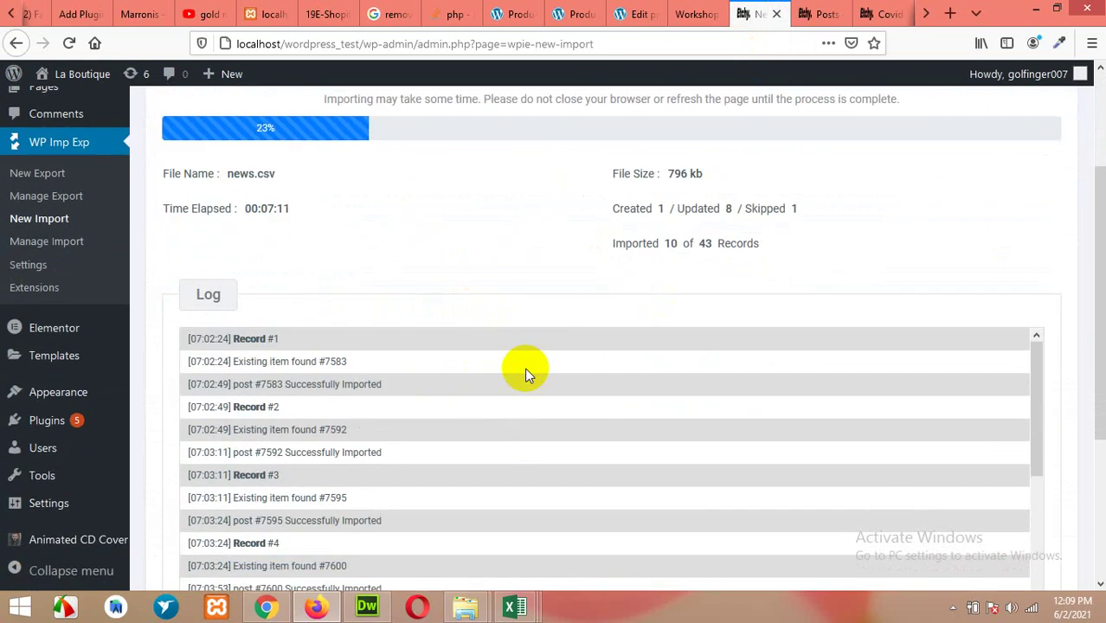
scroll(525, 367, up, 4)
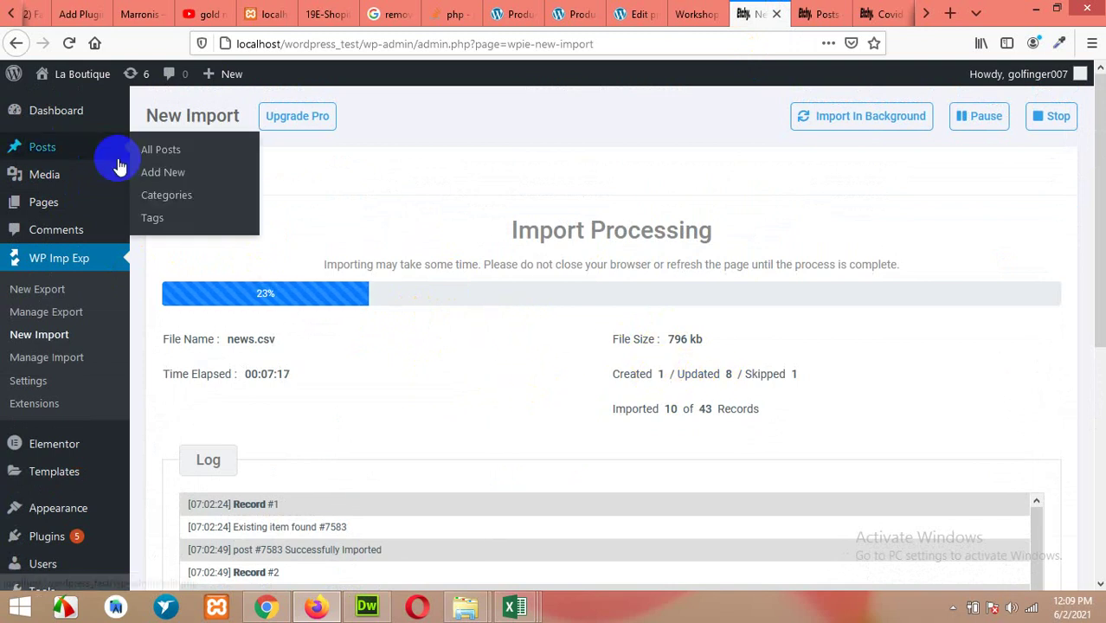
Go to the WordPress theme management page, start adding a new theme and search the theme directory for news
click(48, 114)
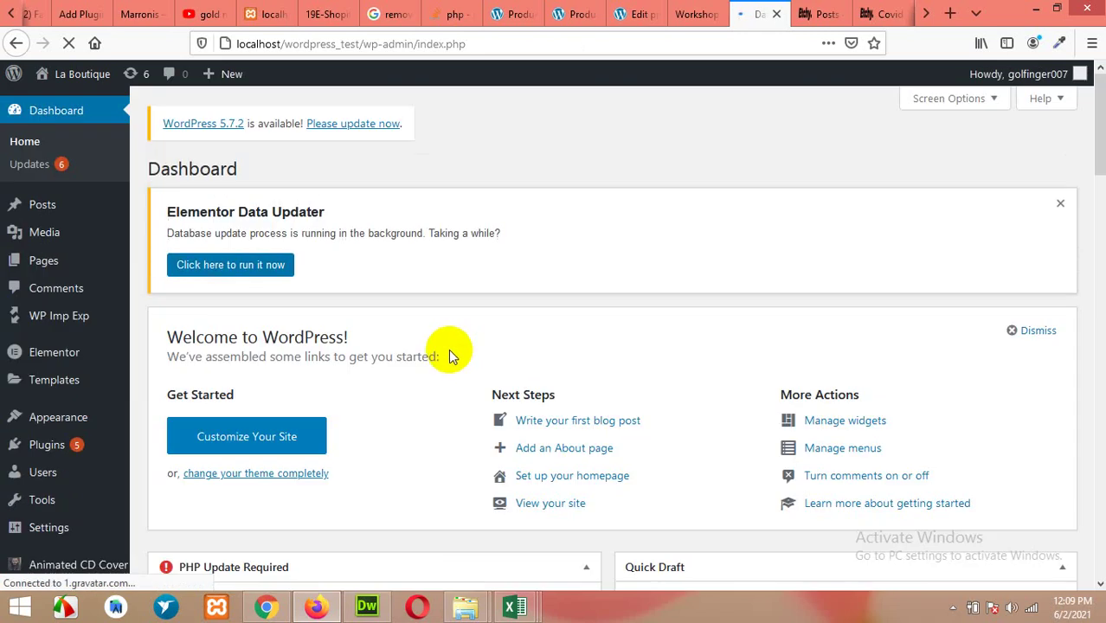
scroll(345, 304, down, 2)
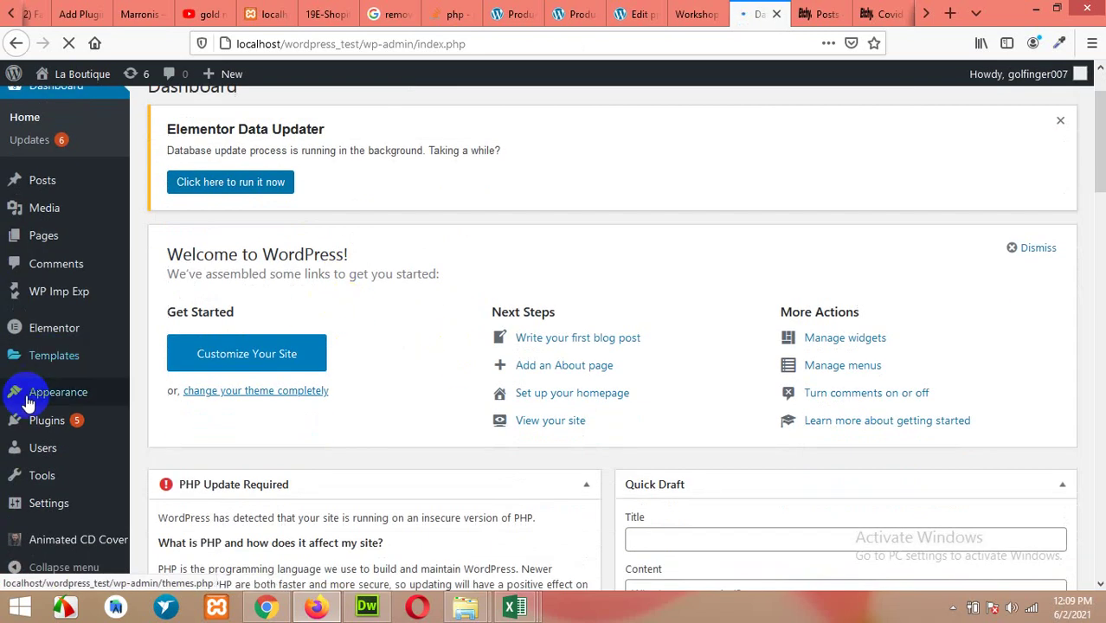
mouse_move(91, 396)
click(160, 395)
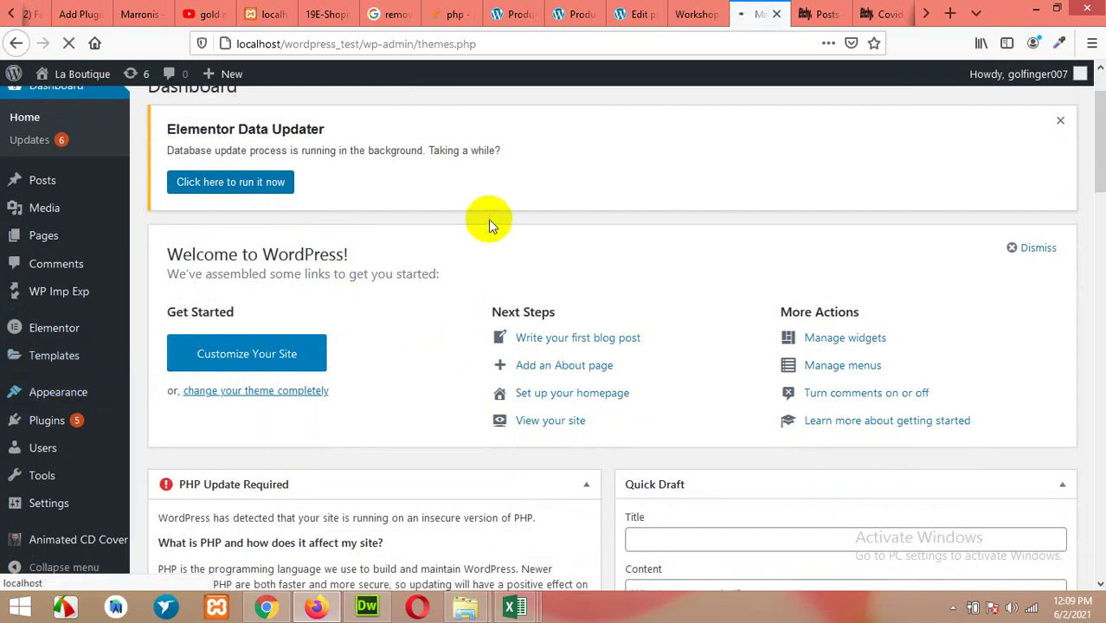
scroll(484, 222, down, 3)
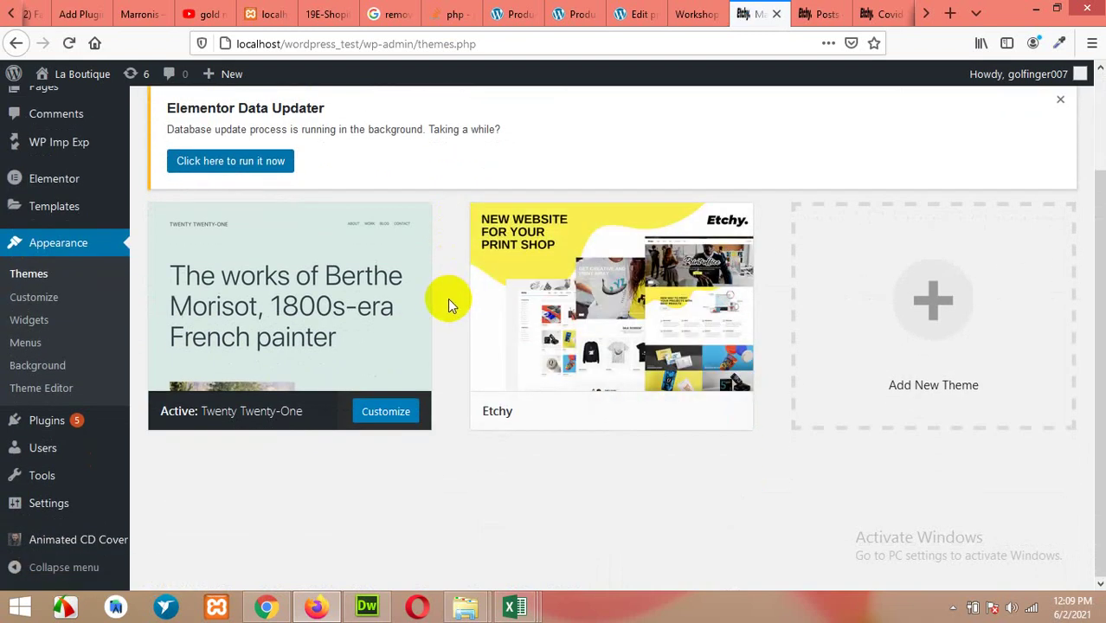
click(926, 351)
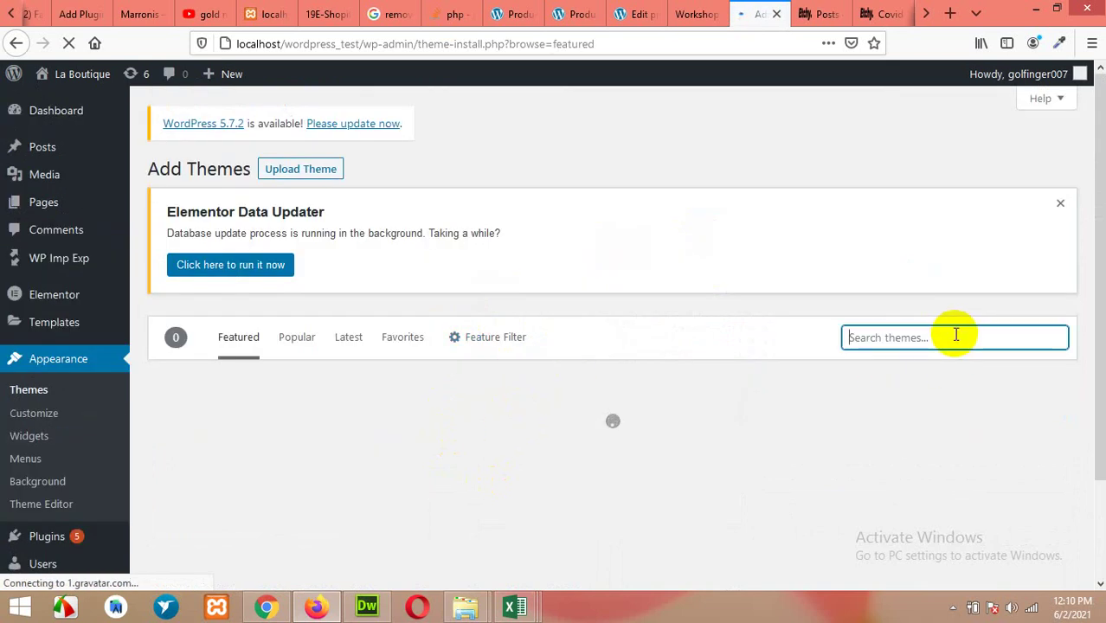
text(news)
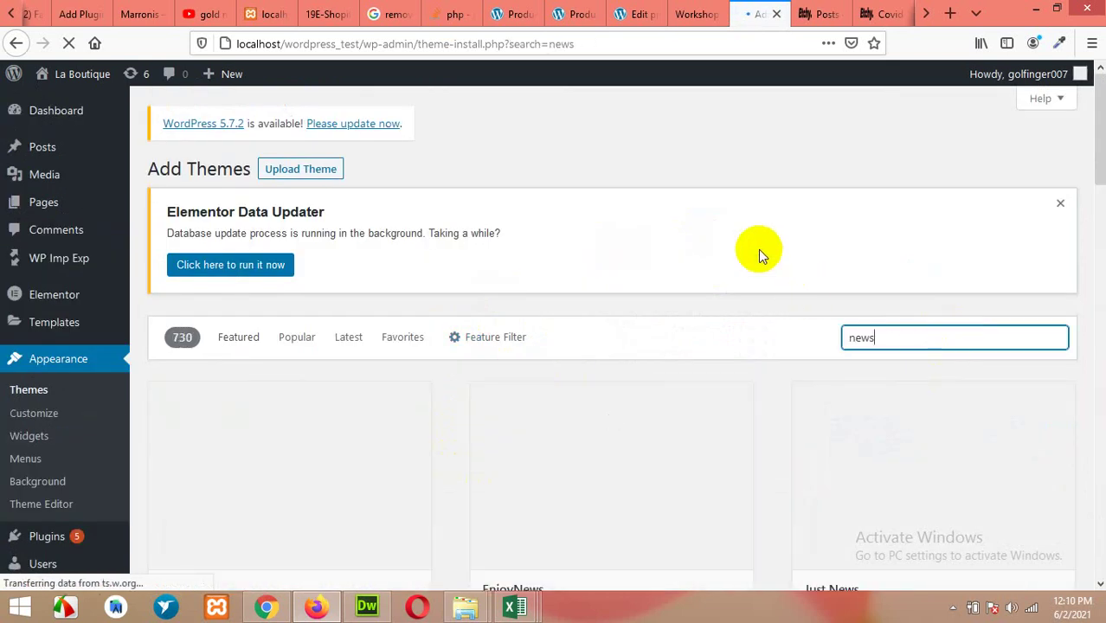
scroll(759, 250, down, 4)
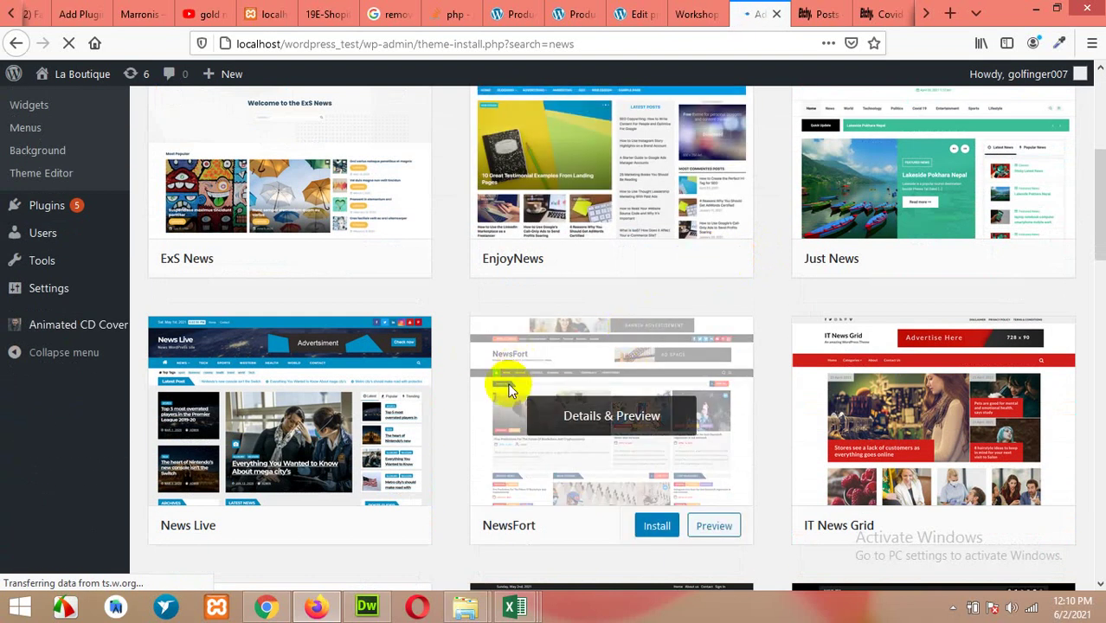
Preview the EnjoyNews theme from the search results, install it and activate it on the site
scroll(632, 352, up, 3)
click(538, 354)
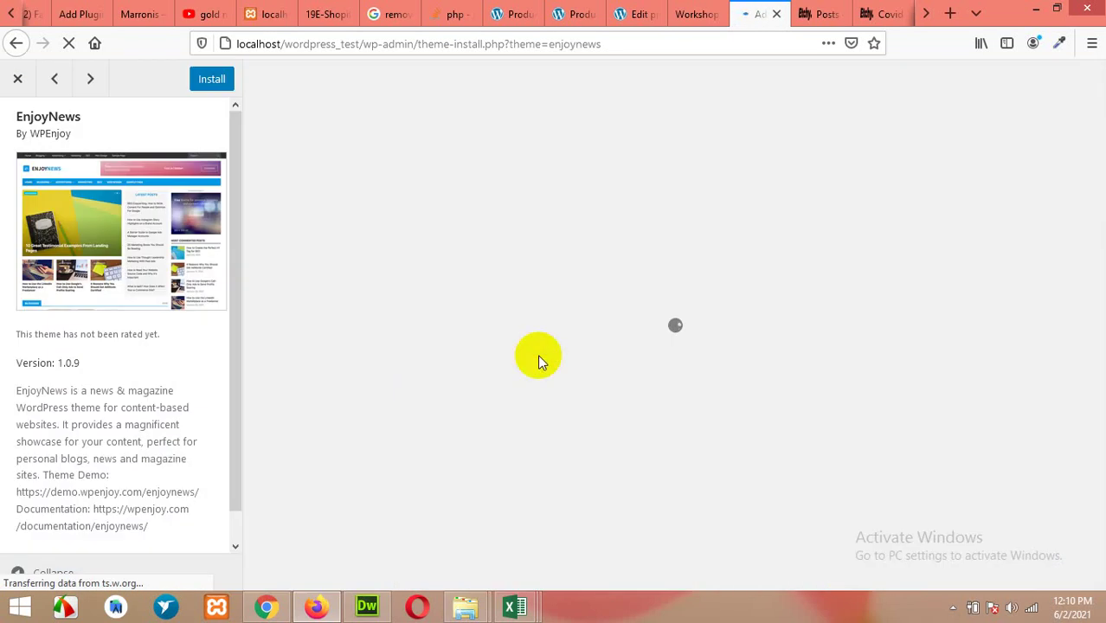
click(201, 80)
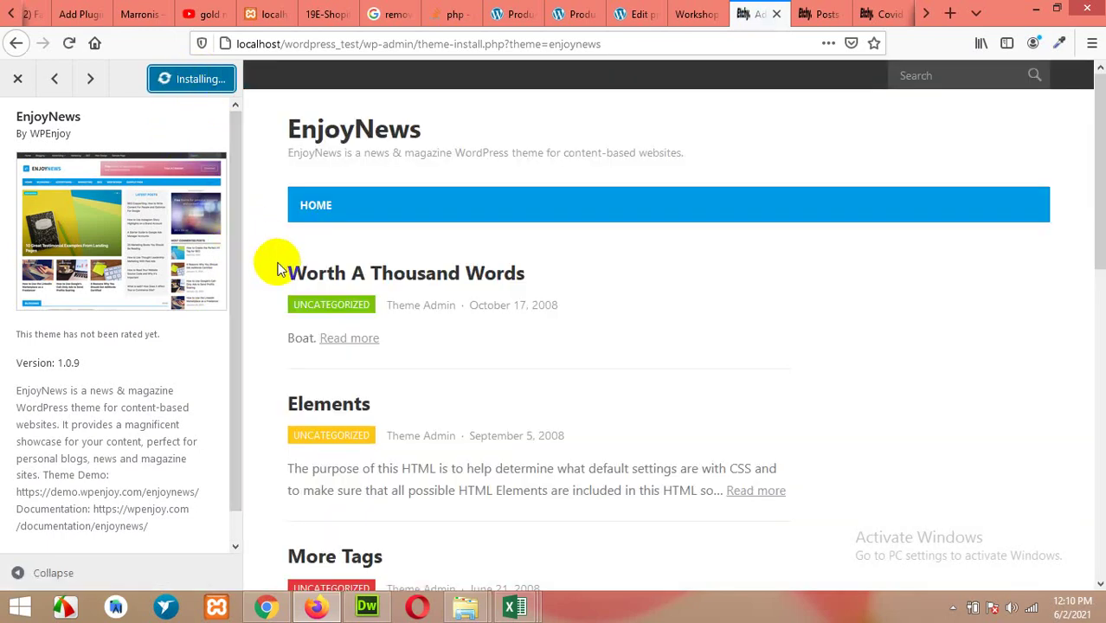
scroll(567, 367, down, 3)
scroll(576, 373, up, 3)
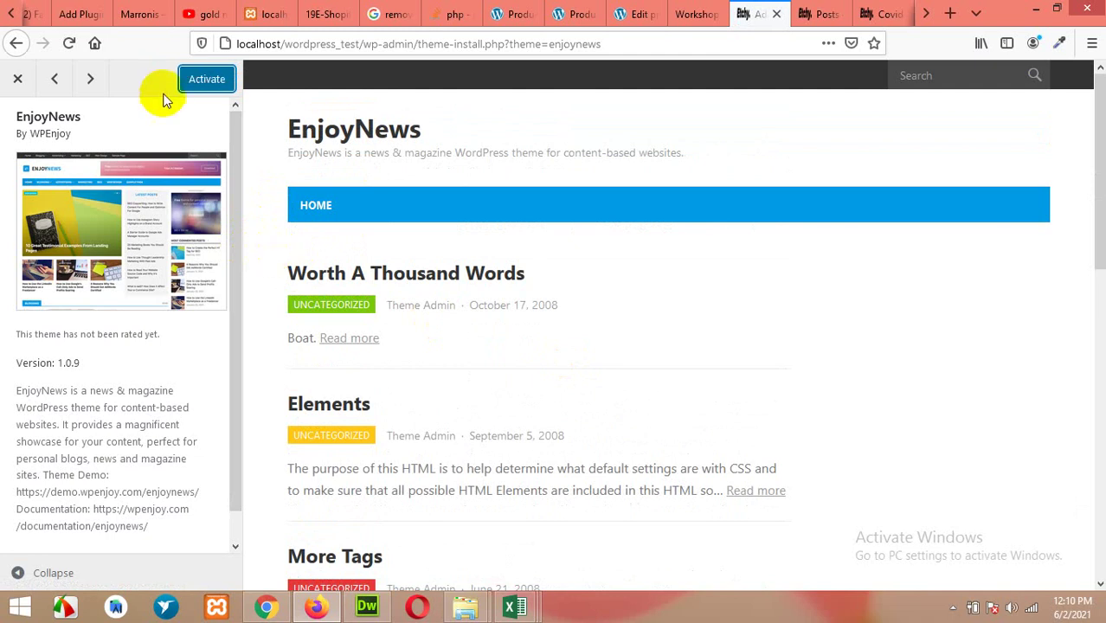
click(207, 79)
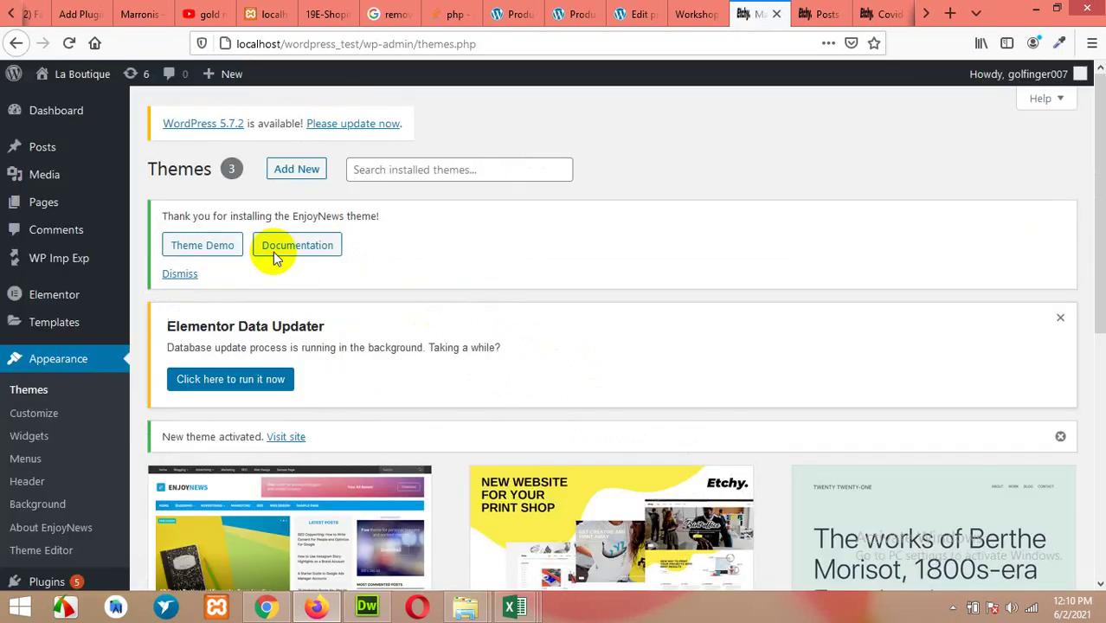
Return to the open "Covid in Scotland" post, reload it and review its layout and related posts under the new theme
click(826, 14)
click(883, 14)
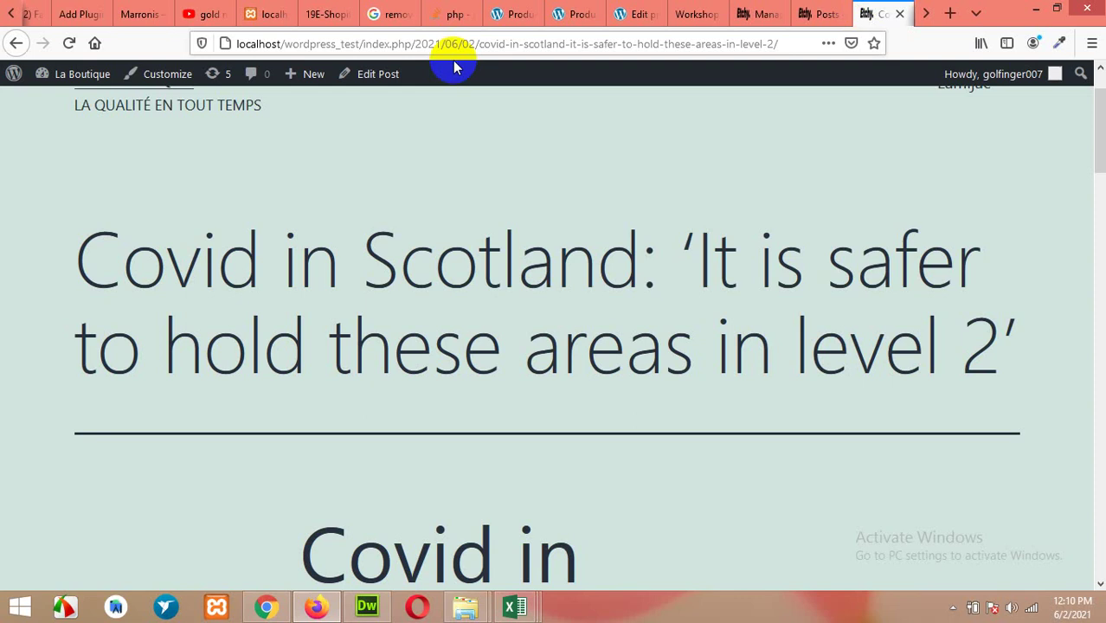
click(70, 44)
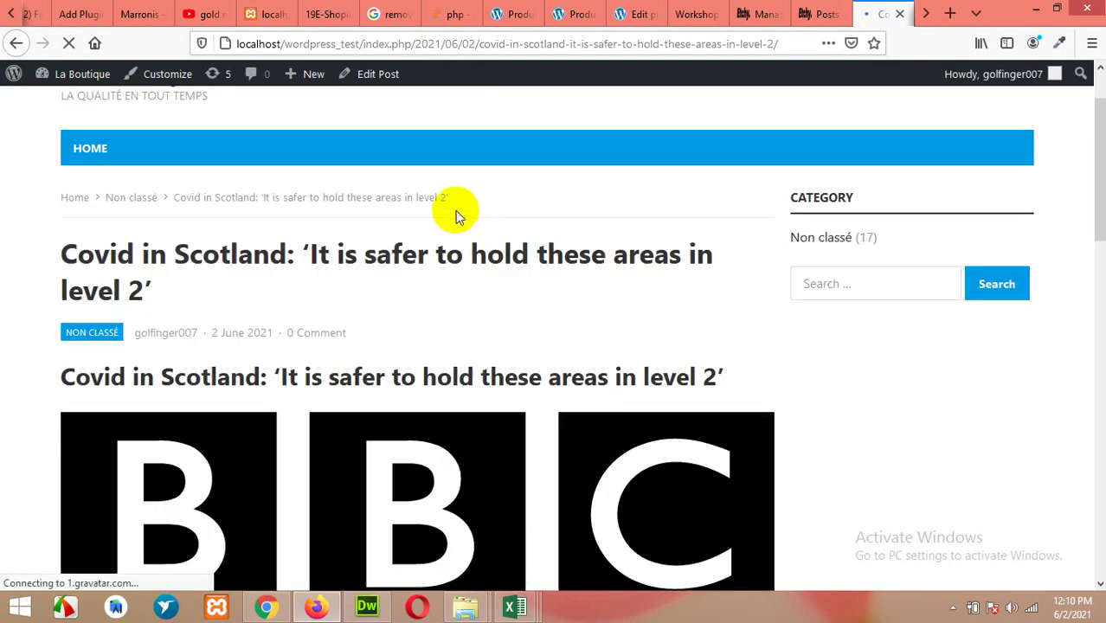
scroll(474, 244, down, 5)
scroll(461, 234, down, 7)
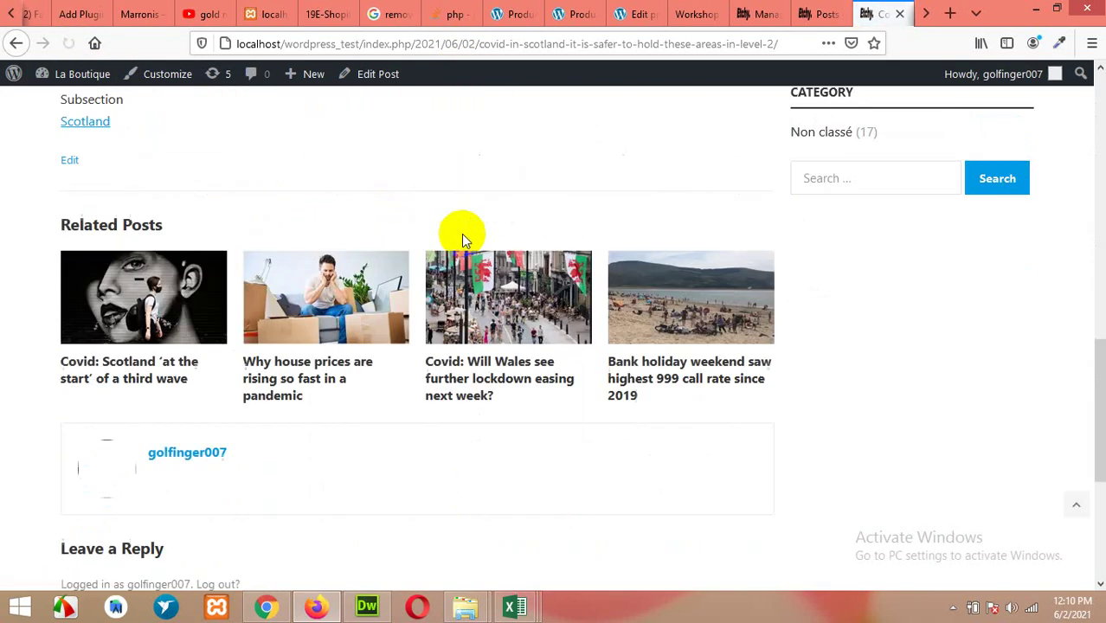
scroll(520, 251, up, 2)
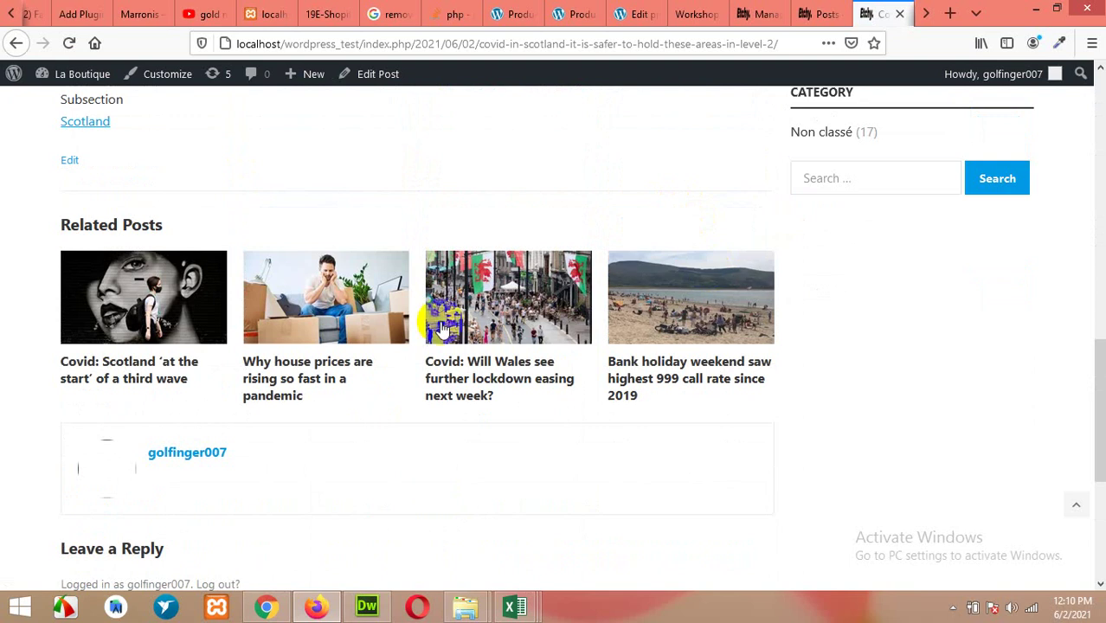
Open the related post "Covid: Scotland 'at the start' of a third wave" and examine its images, text and links
click(122, 317)
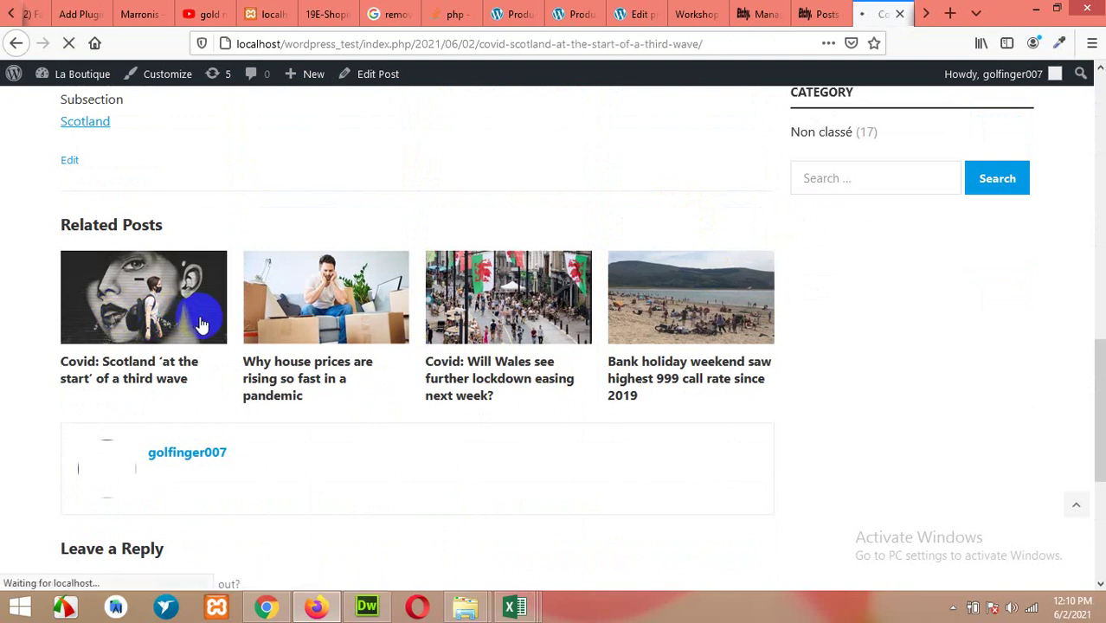
scroll(467, 355, down, 2)
scroll(384, 346, down, 15)
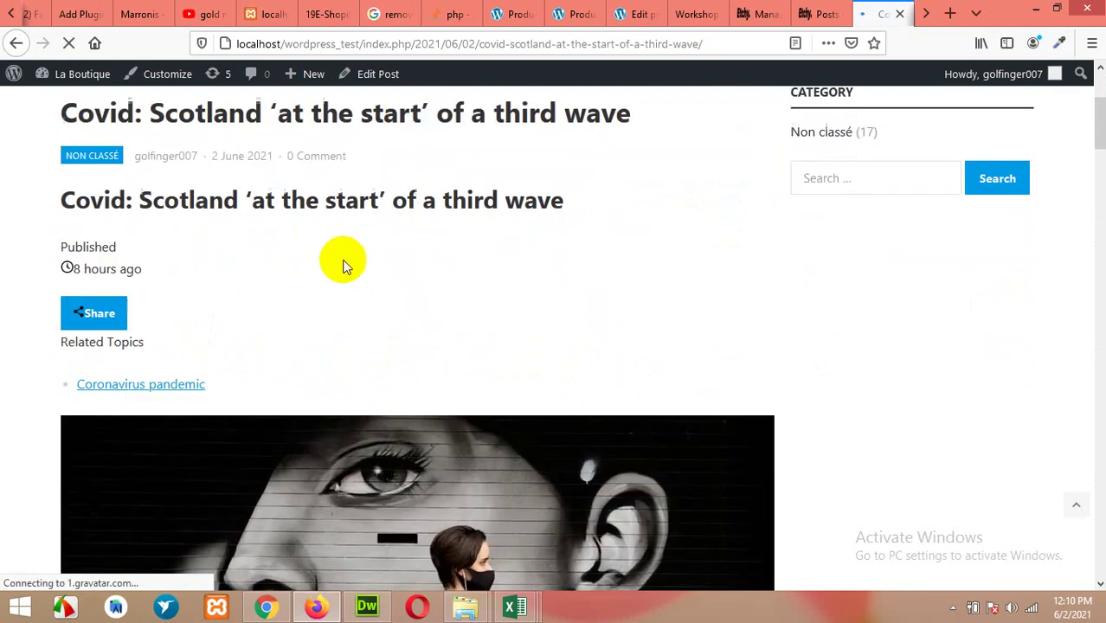
scroll(651, 384, down, 10)
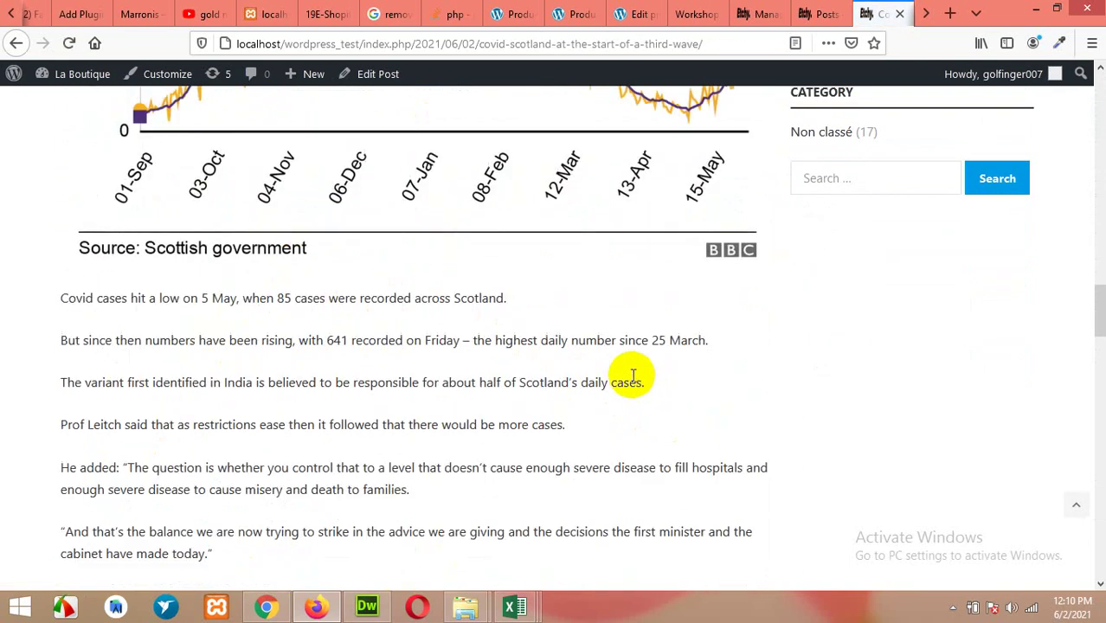
scroll(610, 391, up, 2)
scroll(611, 389, up, 5)
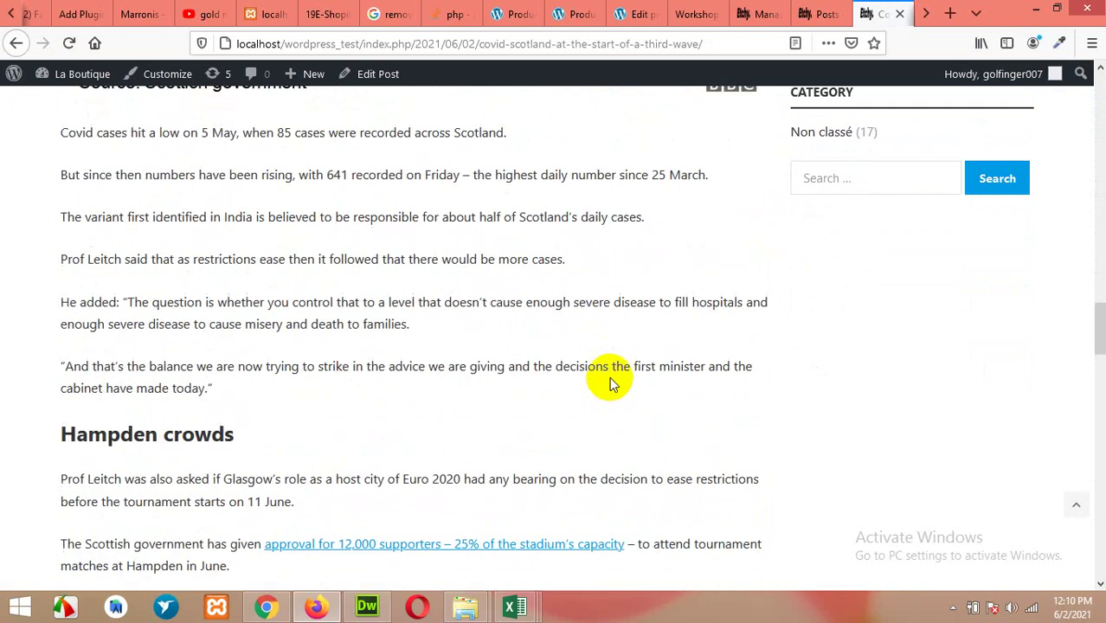
scroll(462, 353, down, 15)
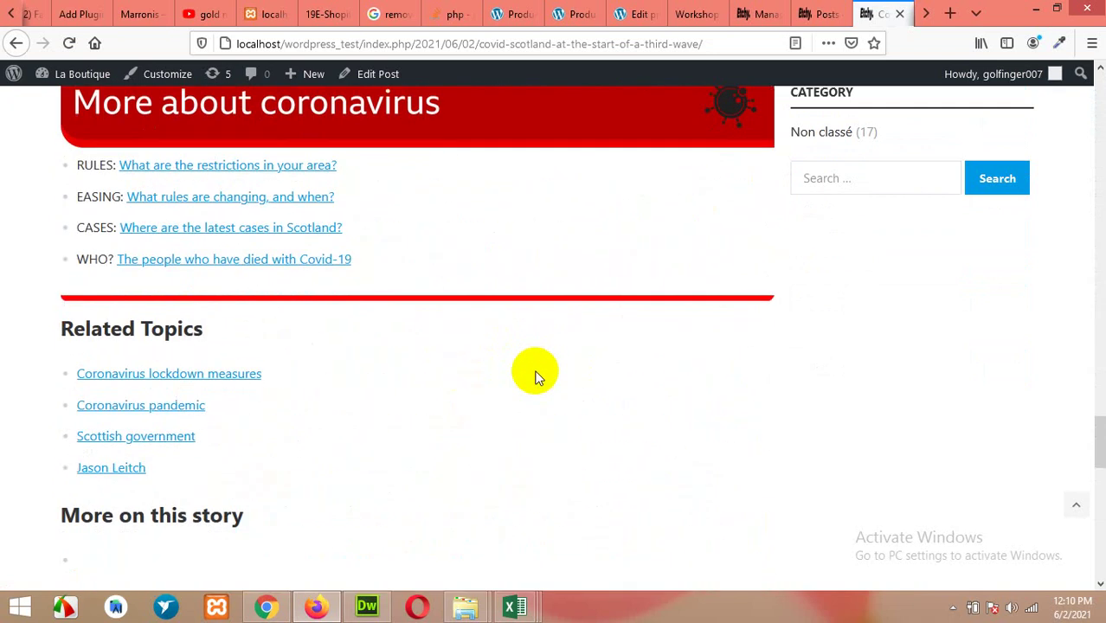
scroll(535, 374, up, 15)
scroll(466, 344, up, 10)
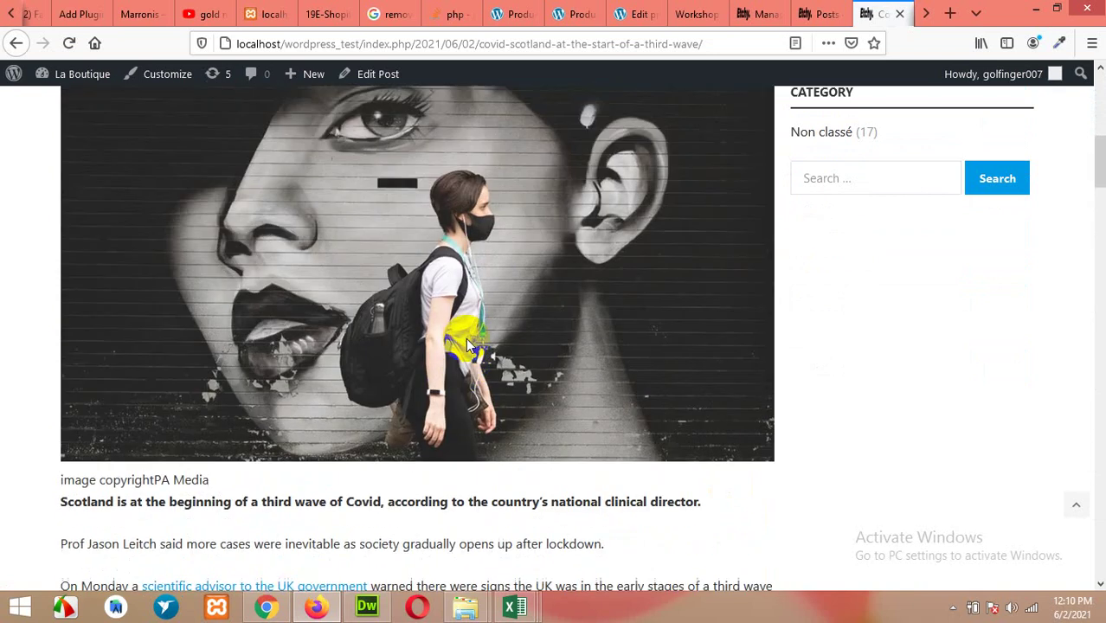